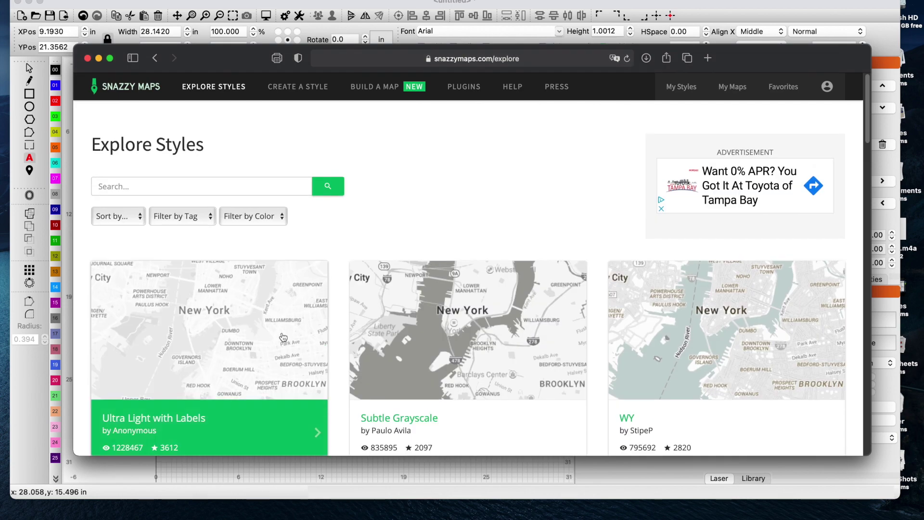
- Filter Snazzy Maps styles to Black and open the Roadie style
{"action": "left_click", "coordinate": [264, 220]}
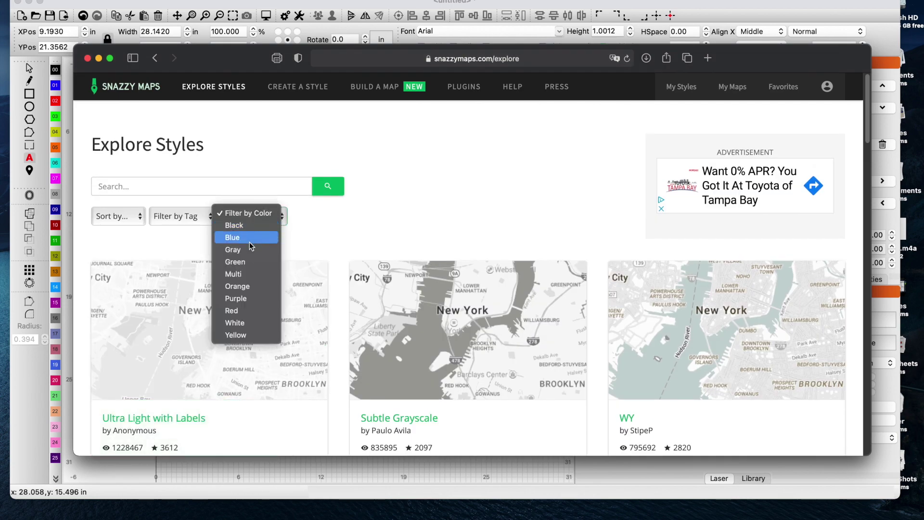
{"action": "left_click", "coordinate": [246, 227]}
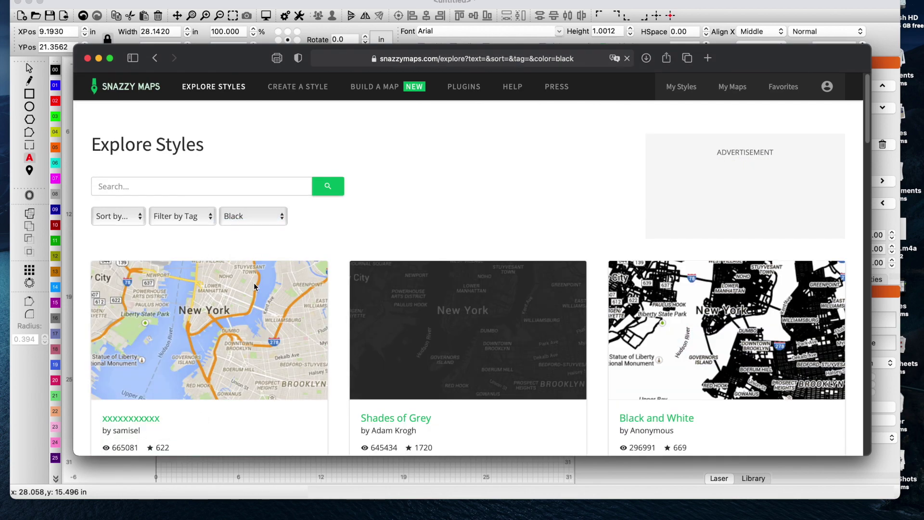
{"action": "scroll", "coordinate": [270, 289], "scroll_direction": "down", "scroll_amount": 5}
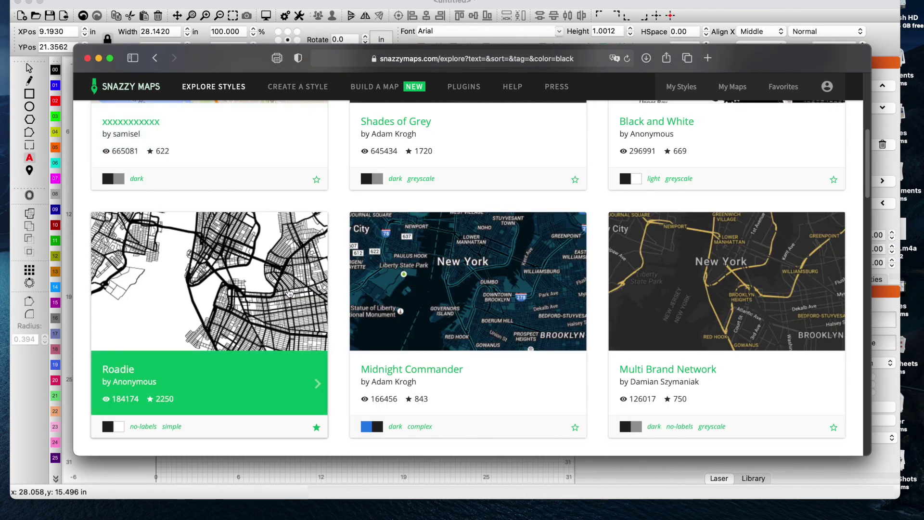
{"action": "scroll", "coordinate": [229, 207], "scroll_direction": "down", "scroll_amount": 1}
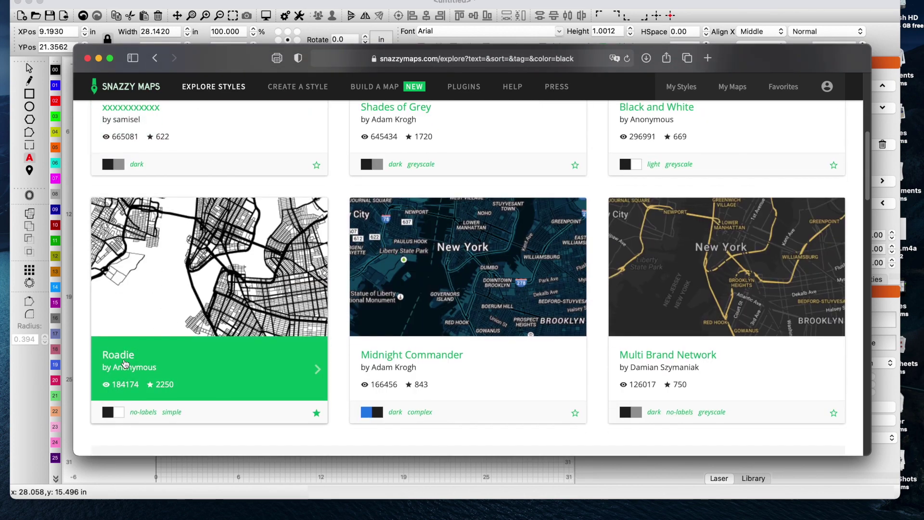
{"action": "left_click", "coordinate": [211, 352]}
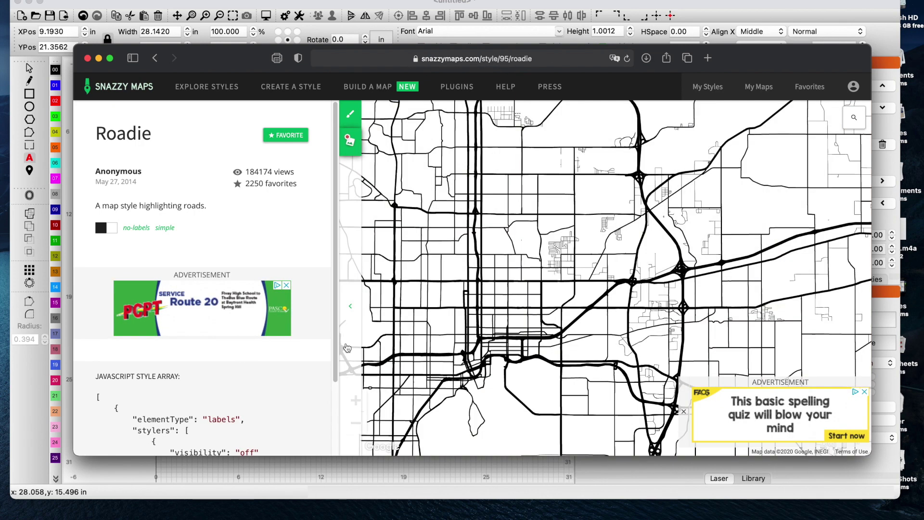
- Centre the Roadie map on the searched house address, then start a new browser tab
{"action": "left_click", "coordinate": [860, 119]}
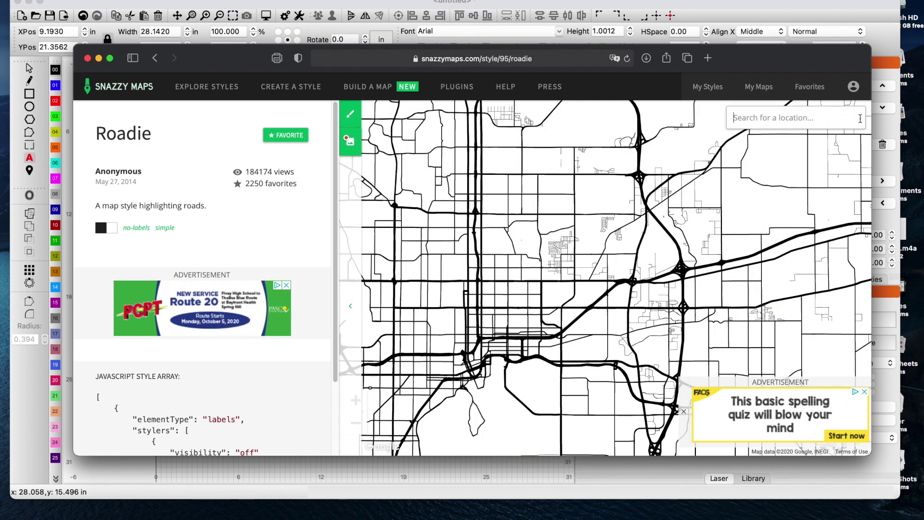
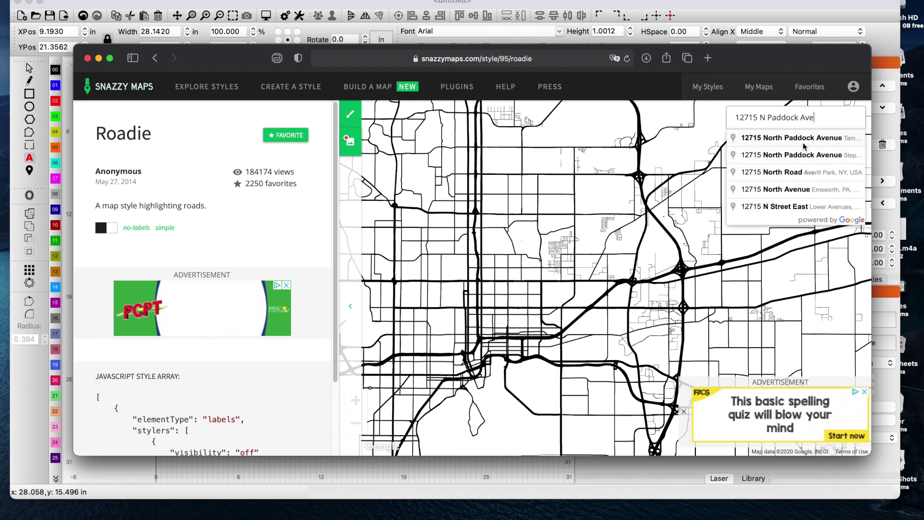
{"action": "left_click", "coordinate": [801, 138]}
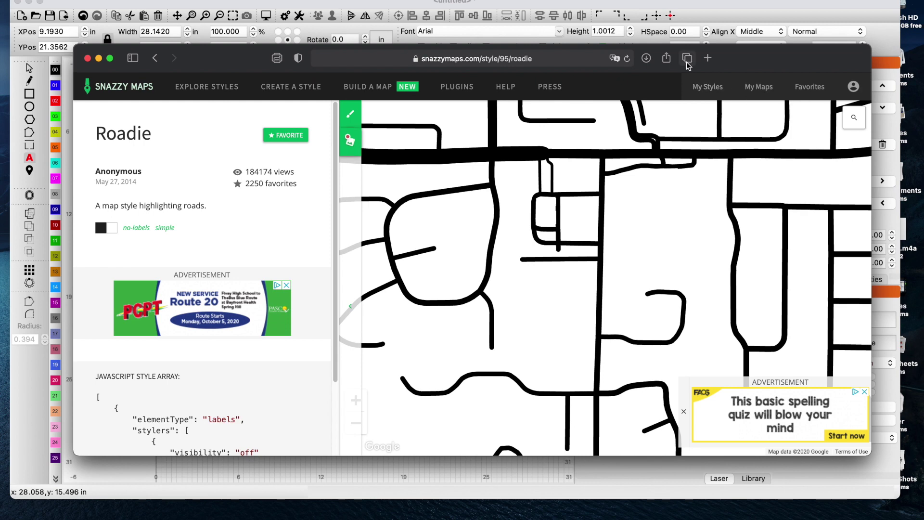
{"action": "left_click", "coordinate": [708, 58]}
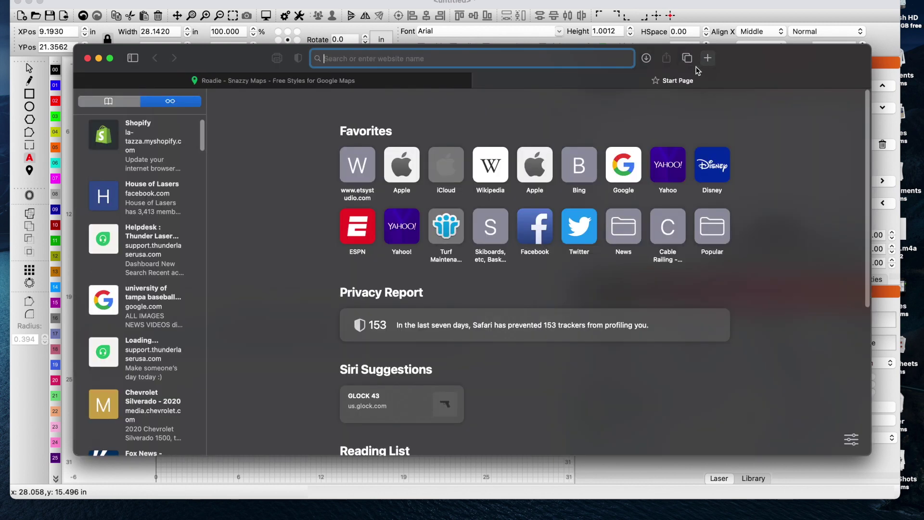
- Pin the house address's Tampa result in Google Maps, zoom to street level, and return to LightBurn
{"action": "type", "text": "go"}
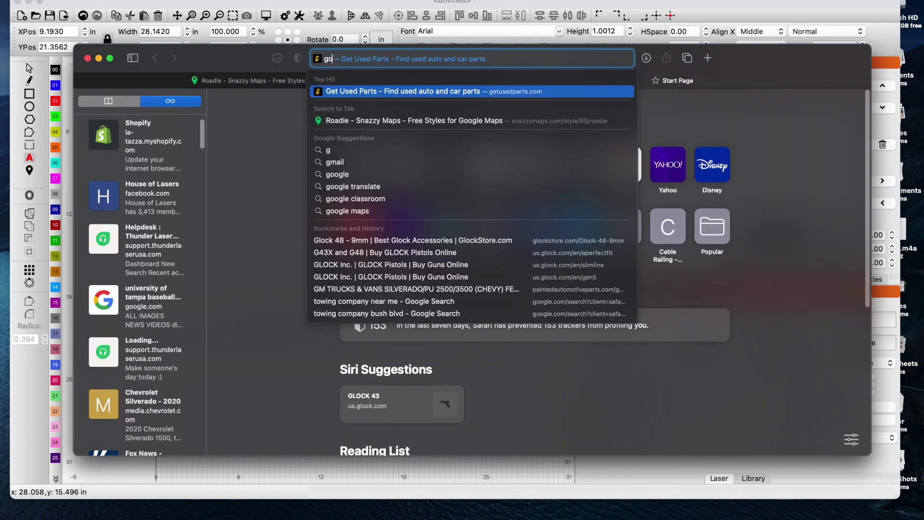
{"action": "type", "text": "oglema"}
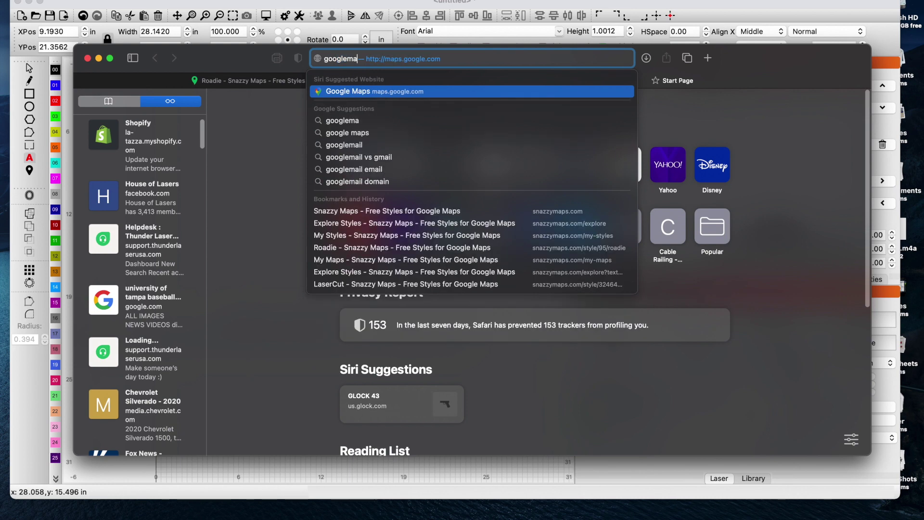
{"action": "key", "text": "Return"}
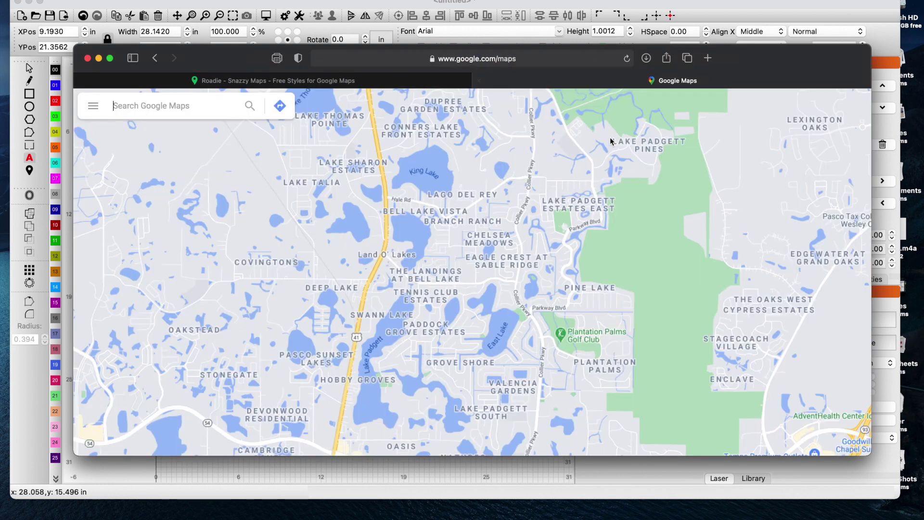
{"action": "left_click", "coordinate": [196, 104]}
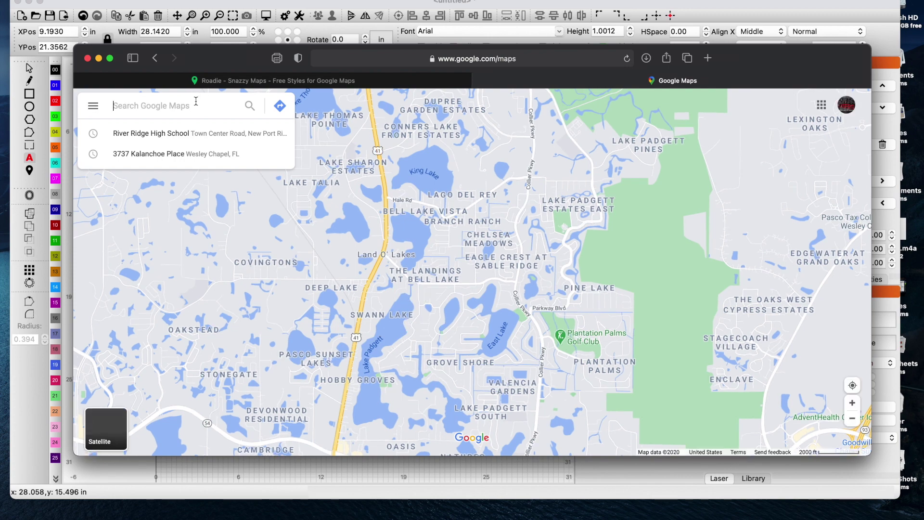
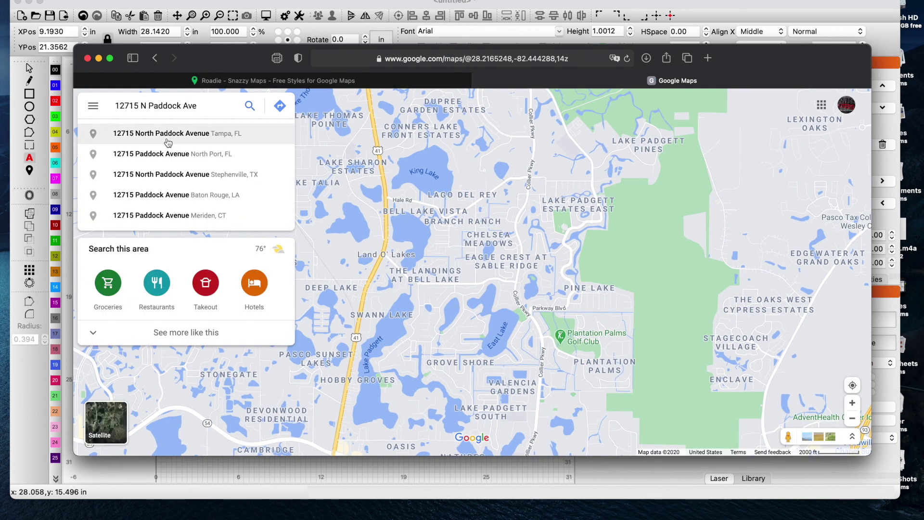
{"action": "left_click", "coordinate": [167, 139]}
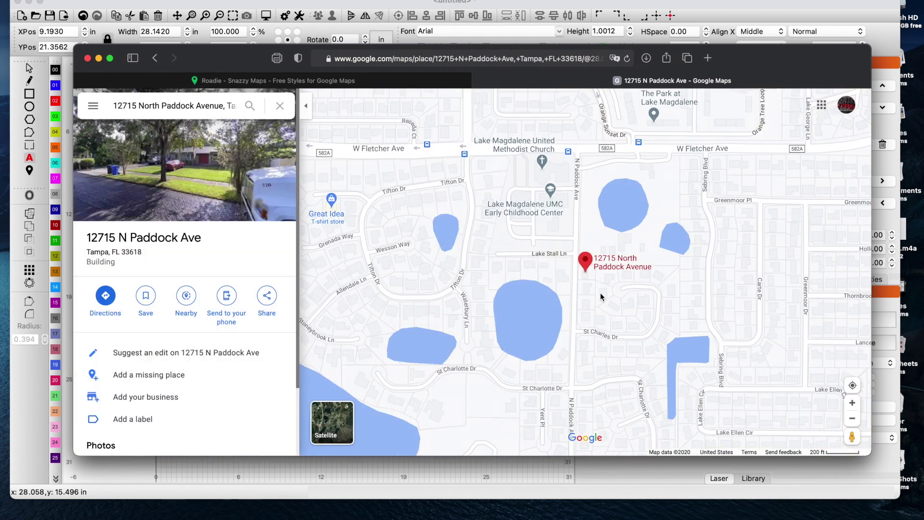
{"action": "scroll", "coordinate": [600, 288], "scroll_direction": "up", "scroll_amount": 5}
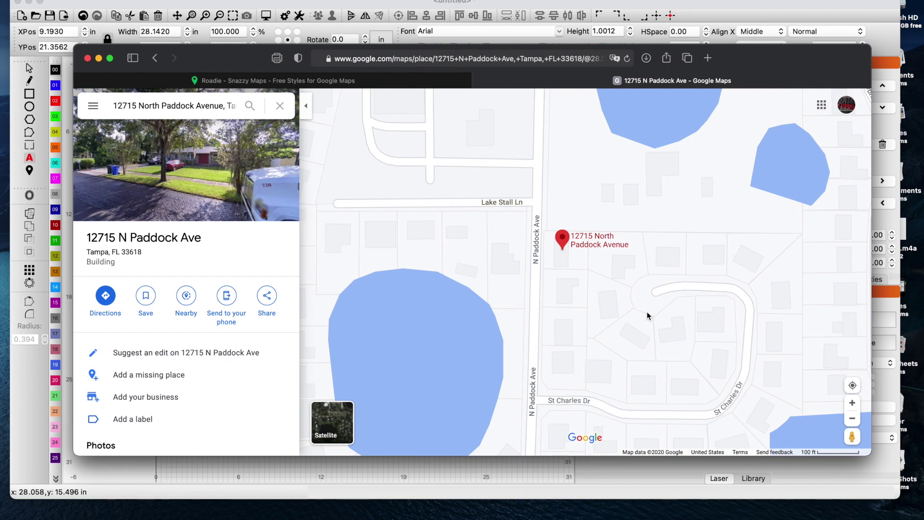
{"action": "left_click", "coordinate": [339, 472]}
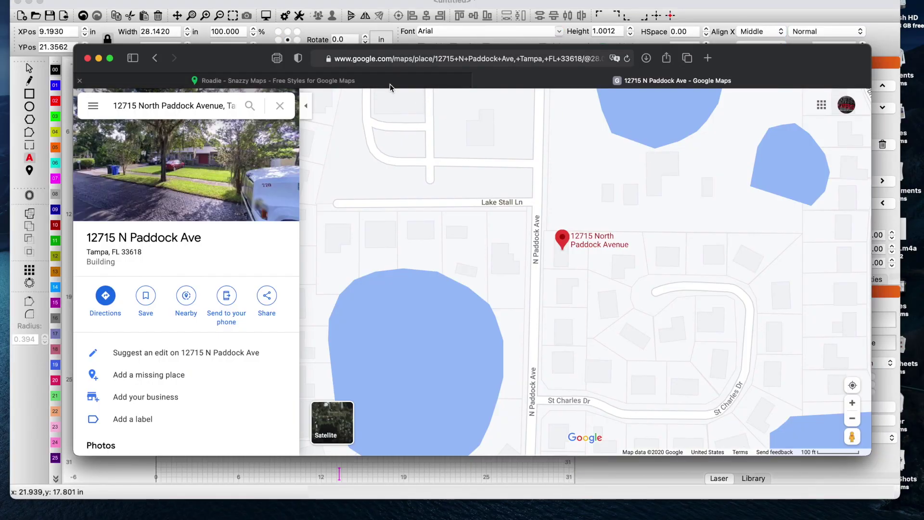
- Zoom and pan the Roadie map around the address
{"action": "left_click", "coordinate": [390, 82]}
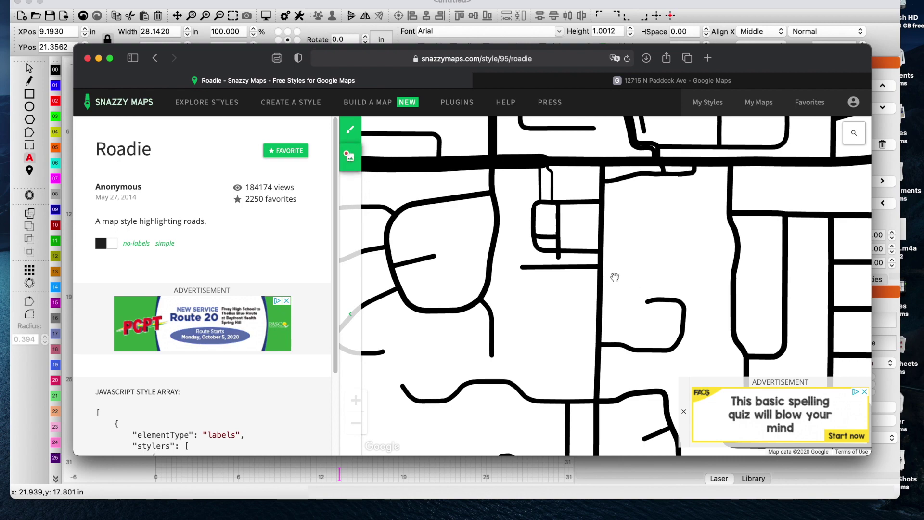
{"action": "scroll", "coordinate": [612, 285], "scroll_direction": "up", "scroll_amount": 3}
{"action": "scroll", "coordinate": [612, 285], "scroll_direction": "down", "scroll_amount": 5}
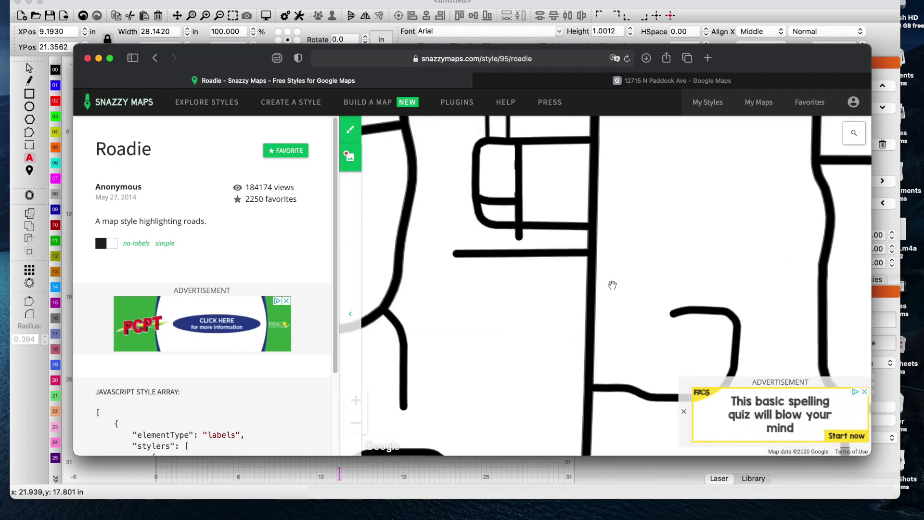
{"action": "scroll", "coordinate": [613, 285], "scroll_direction": "down", "scroll_amount": 4}
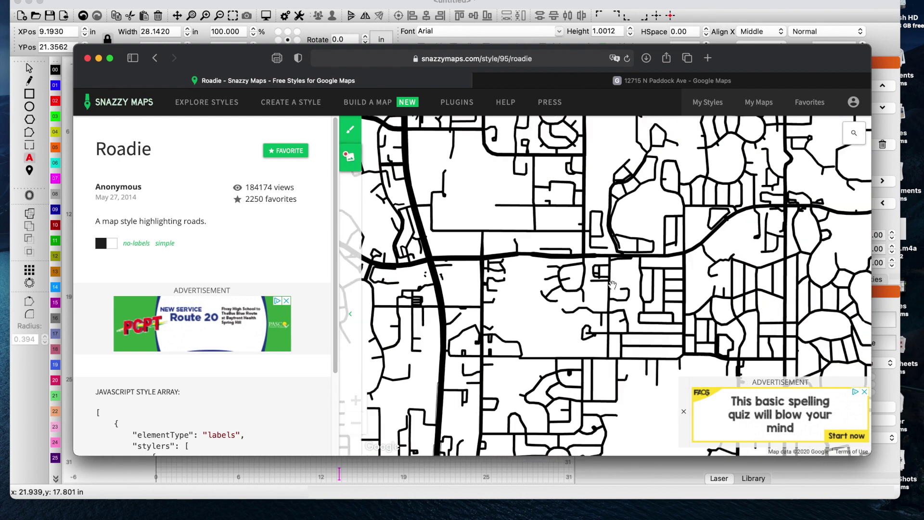
{"action": "scroll", "coordinate": [612, 285], "scroll_direction": "up", "scroll_amount": 4}
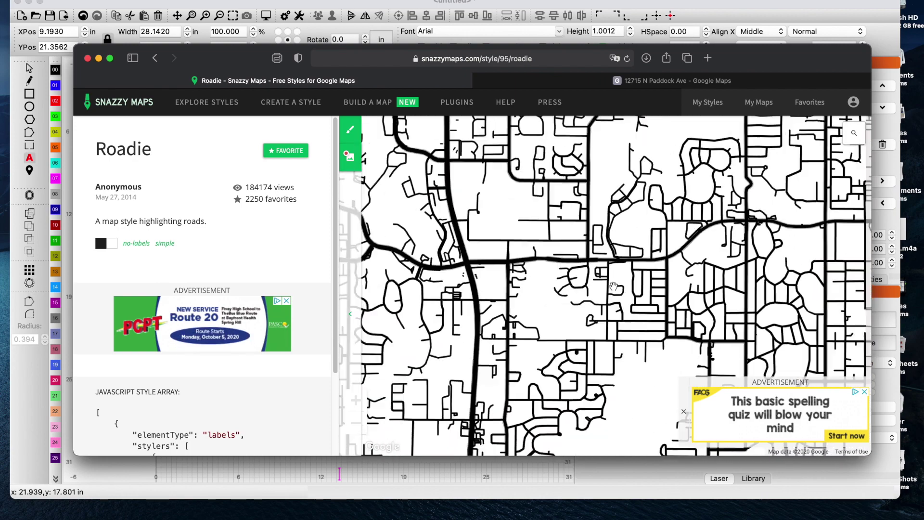
{"action": "left_click_drag", "start_coordinate": [615, 287], "coordinate": [585, 261]}
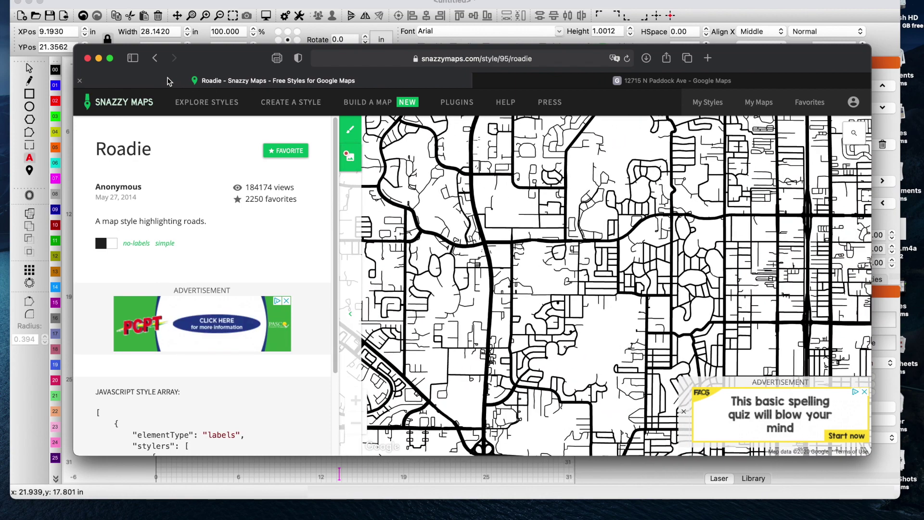
- Go full screen, close the advert, collapse the info panel, and frame the neighbourhood
{"action": "left_click", "coordinate": [110, 59]}
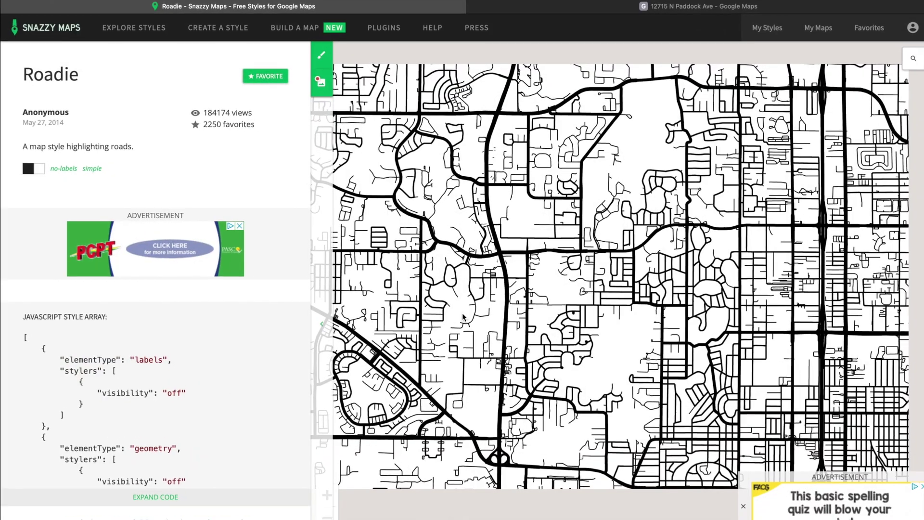
{"action": "left_click", "coordinate": [744, 507]}
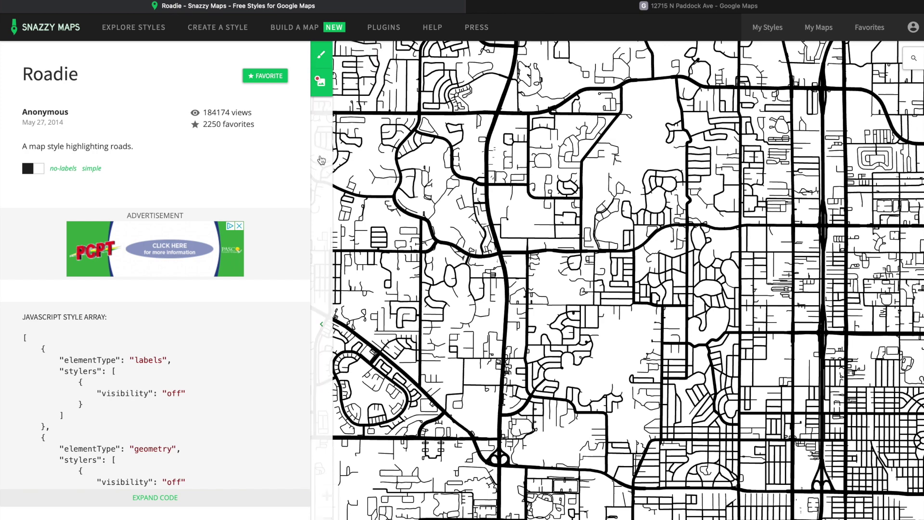
{"action": "left_click", "coordinate": [321, 324]}
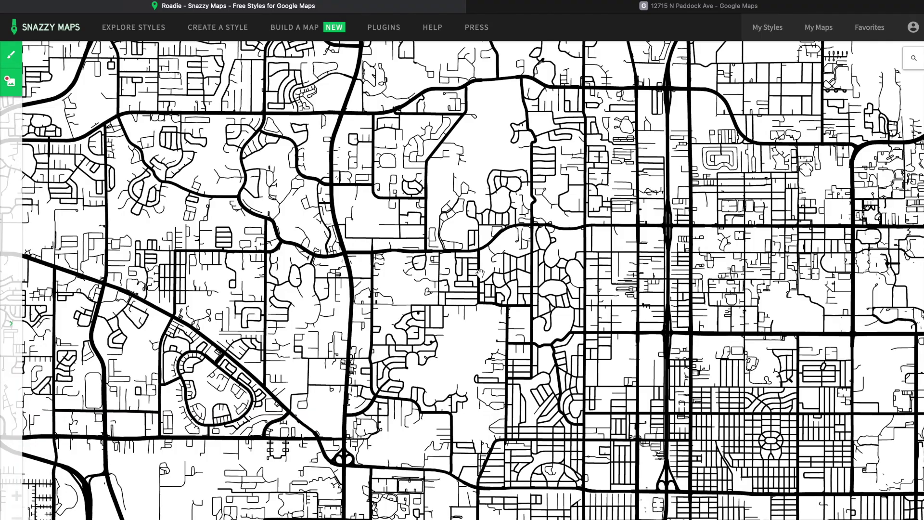
{"action": "scroll", "coordinate": [478, 273], "scroll_direction": "down", "scroll_amount": 2}
{"action": "scroll", "coordinate": [479, 273], "scroll_direction": "up", "scroll_amount": 5}
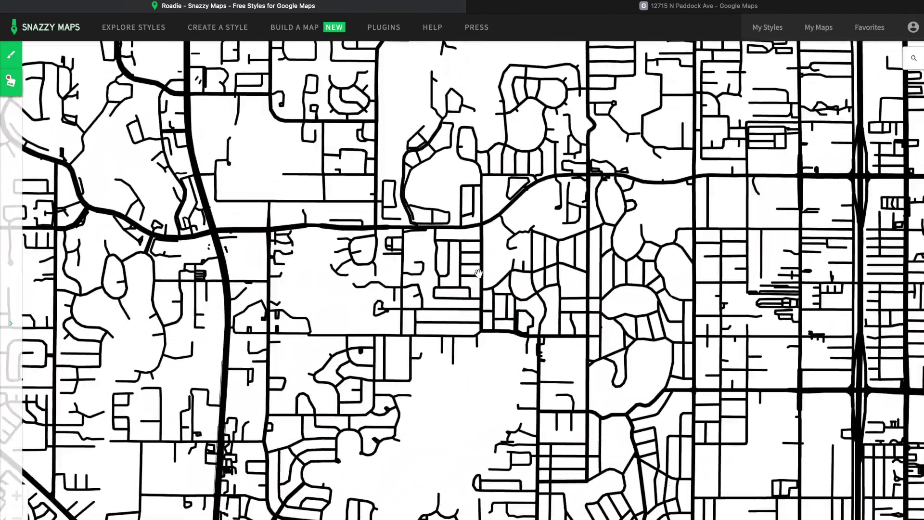
{"action": "left_click", "coordinate": [509, 284]}
{"action": "left_click_drag", "start_coordinate": [509, 285], "coordinate": [474, 264]}
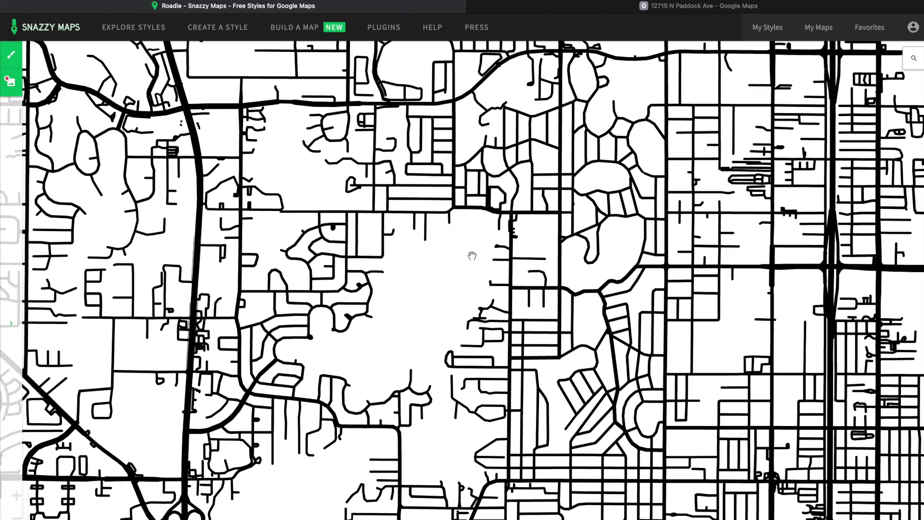
{"action": "scroll", "coordinate": [471, 255], "scroll_direction": "down", "scroll_amount": 2}
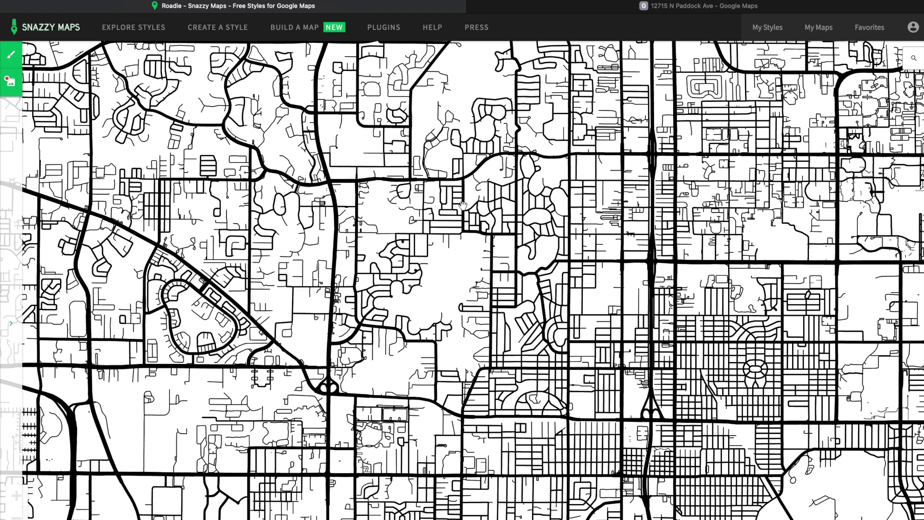
{"action": "scroll", "coordinate": [463, 205], "scroll_direction": "up", "scroll_amount": 2}
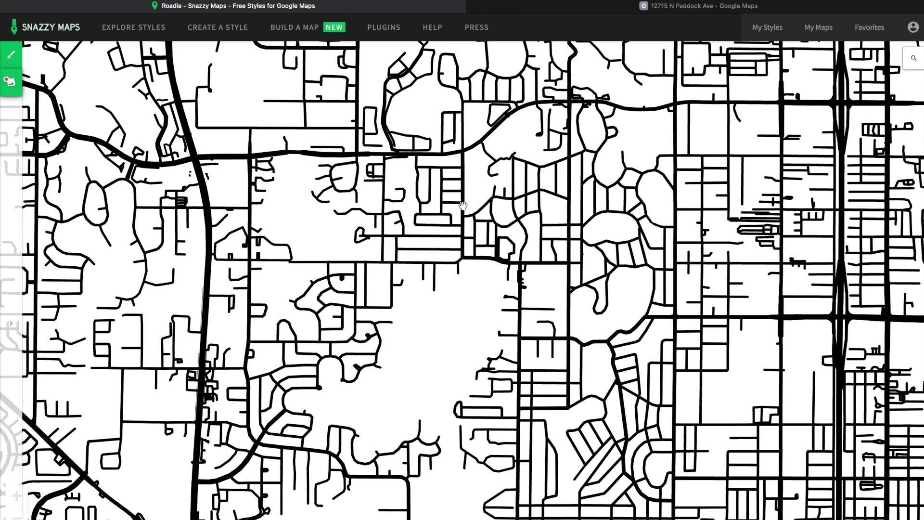
{"action": "scroll", "coordinate": [462, 206], "scroll_direction": "down", "scroll_amount": 2}
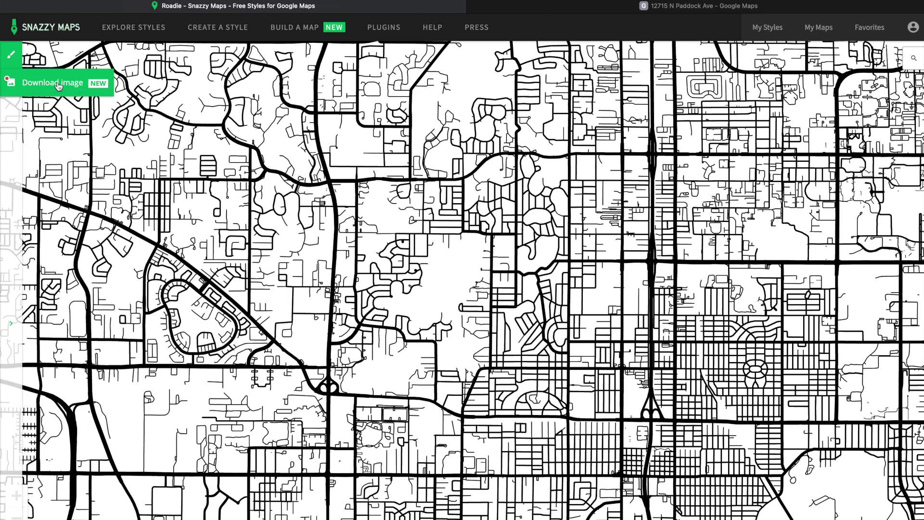
- Set the map image to 1000 × 1000 px at 3x scale and download it
{"action": "left_click", "coordinate": [96, 87]}
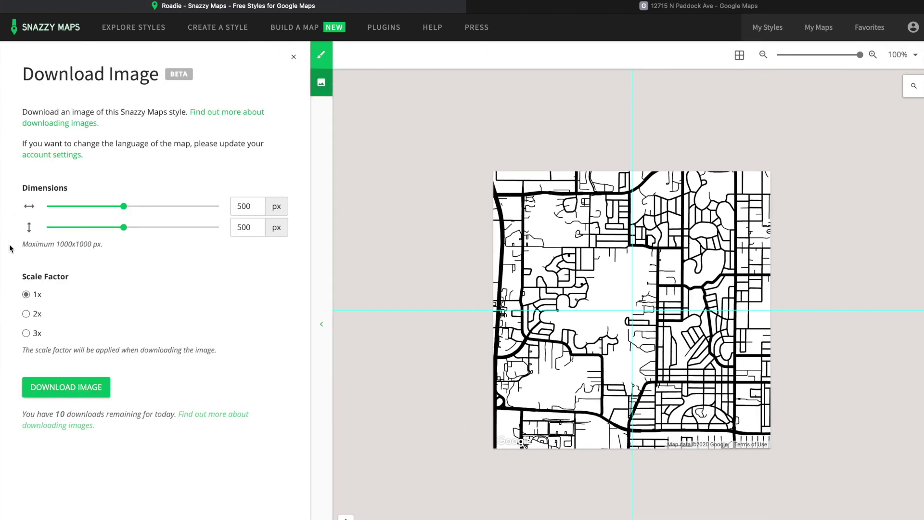
{"action": "left_click_drag", "start_coordinate": [249, 206], "coordinate": [209, 207]}
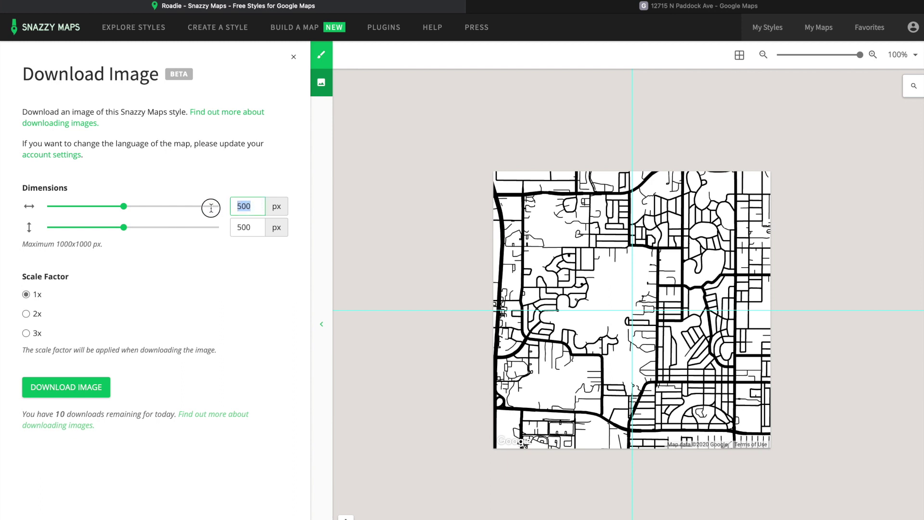
{"action": "type", "text": "1000"}
{"action": "key", "text": "Tab"}
{"action": "type", "text": "1"}
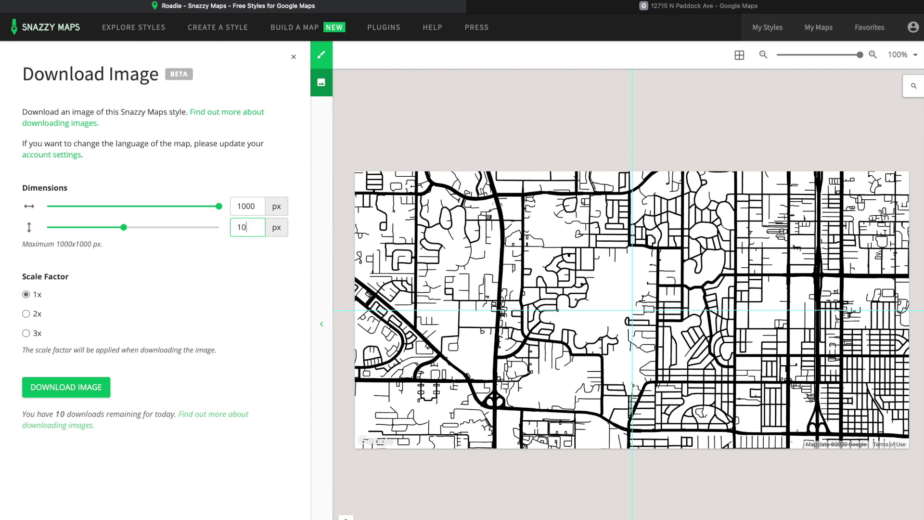
{"action": "key", "text": "super+l"}
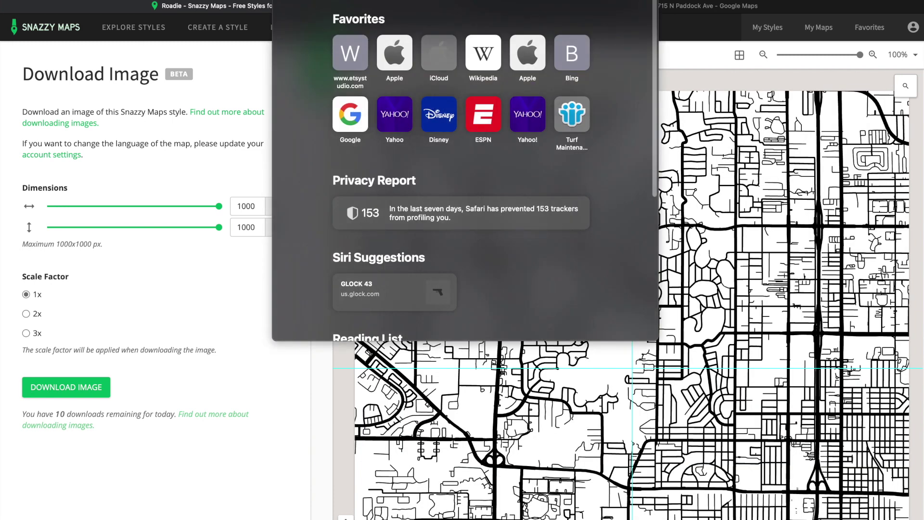
{"action": "left_click", "coordinate": [158, 304]}
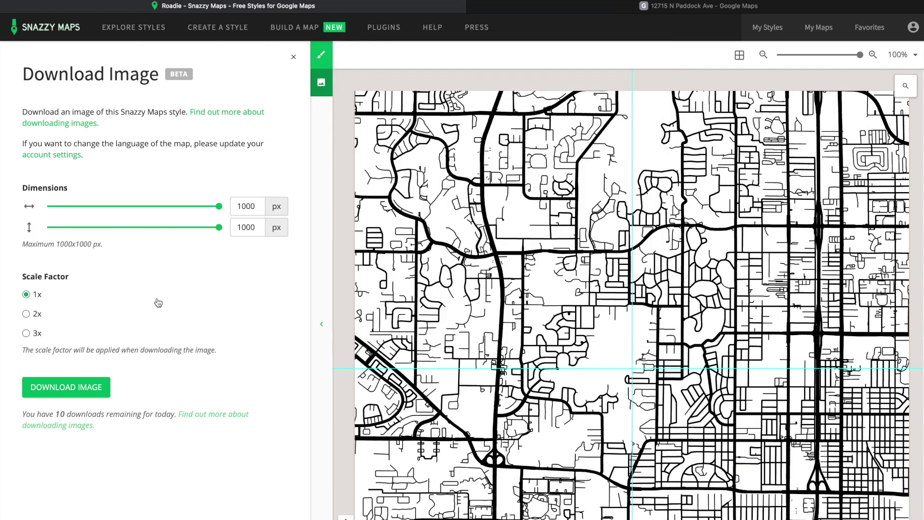
{"action": "left_click", "coordinate": [27, 334]}
{"action": "left_click", "coordinate": [80, 394]}
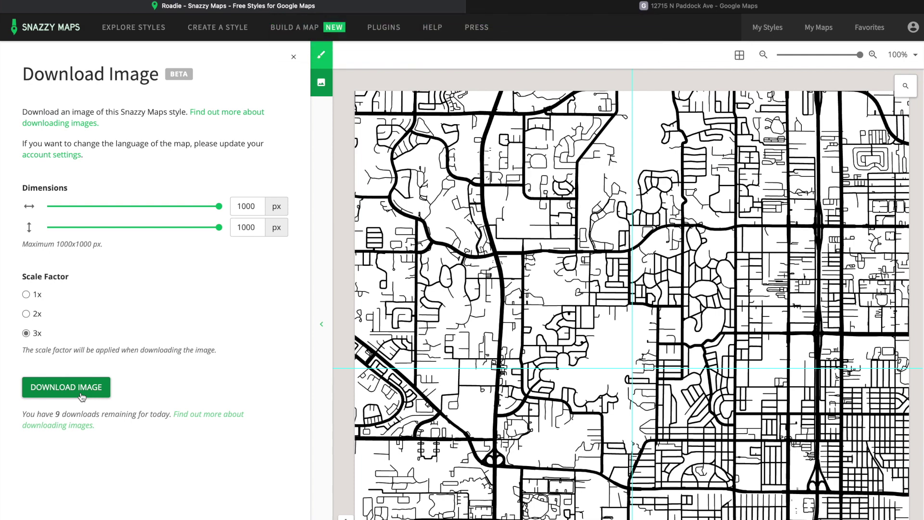
{"action": "left_click", "coordinate": [618, 6]}
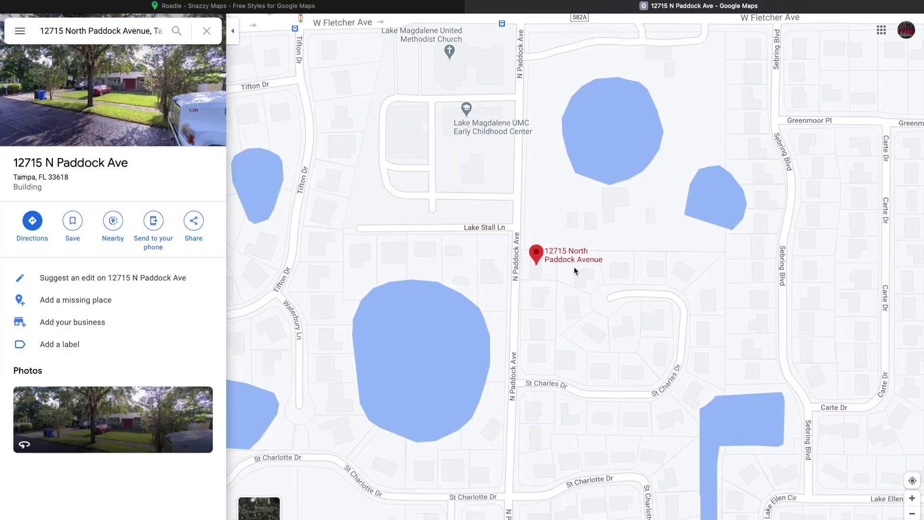
- Close Finder, inspect snazzy-image-24.png zoomed in Preview, then close Preview
{"action": "key", "text": "ctrl+shift+Tab"}
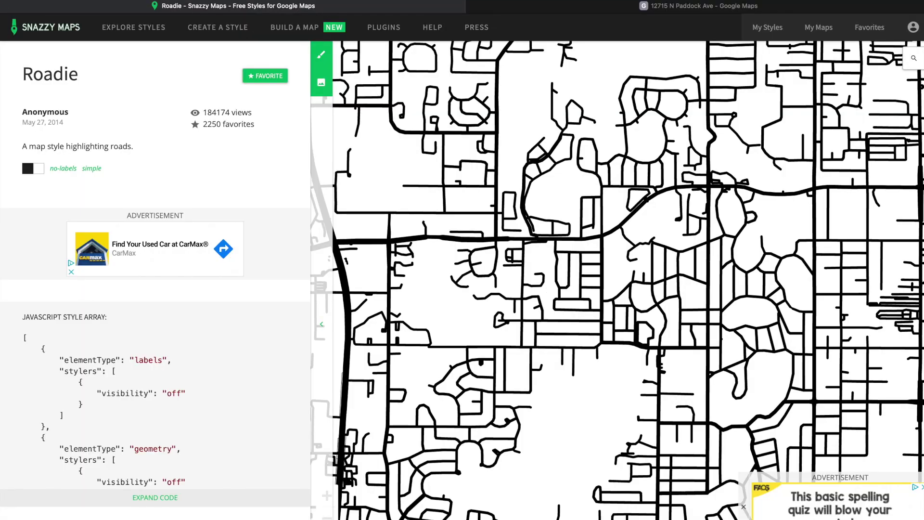
{"action": "left_click", "coordinate": [31, 505]}
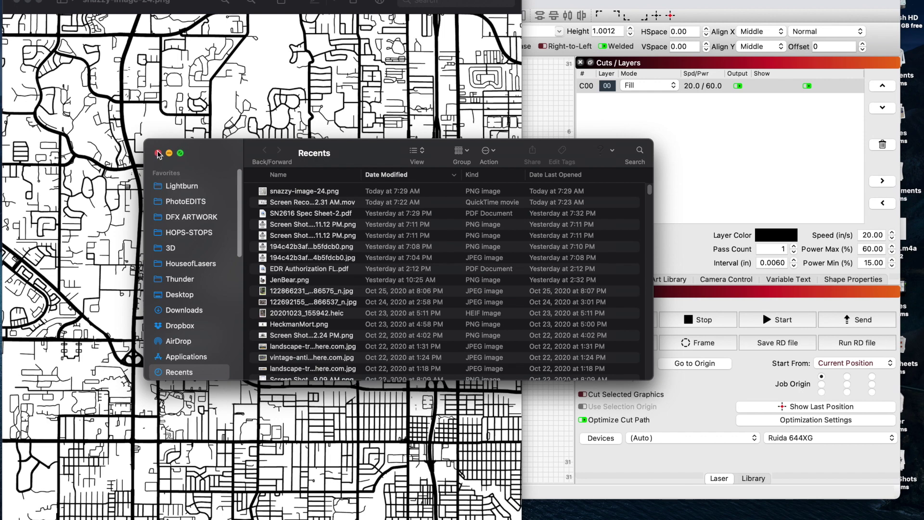
{"action": "left_click", "coordinate": [158, 153]}
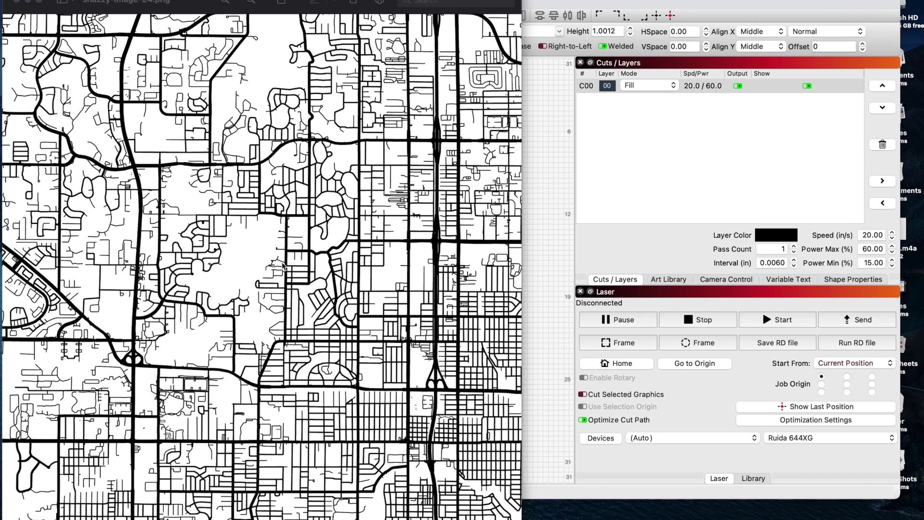
{"action": "left_click", "coordinate": [227, 183]}
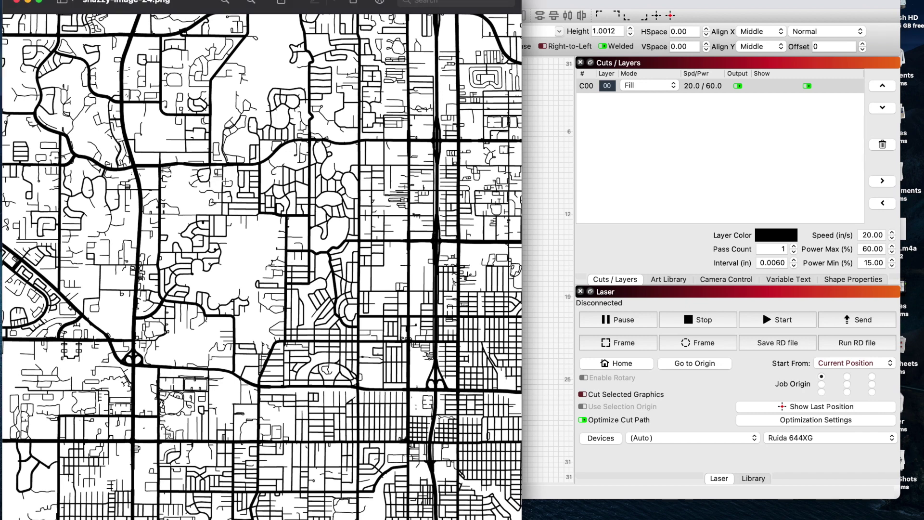
{"action": "scroll", "coordinate": [225, 181], "scroll_direction": "up", "scroll_amount": 5}
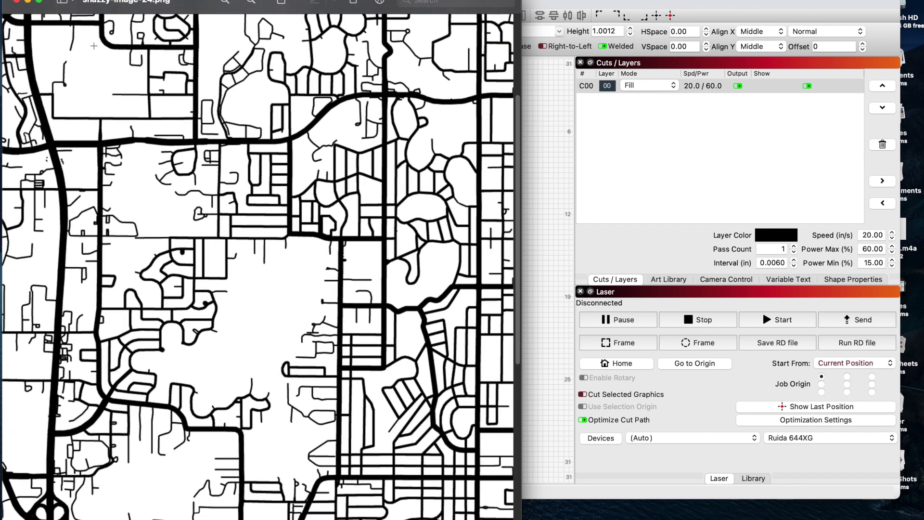
{"action": "left_click", "coordinate": [18, 2]}
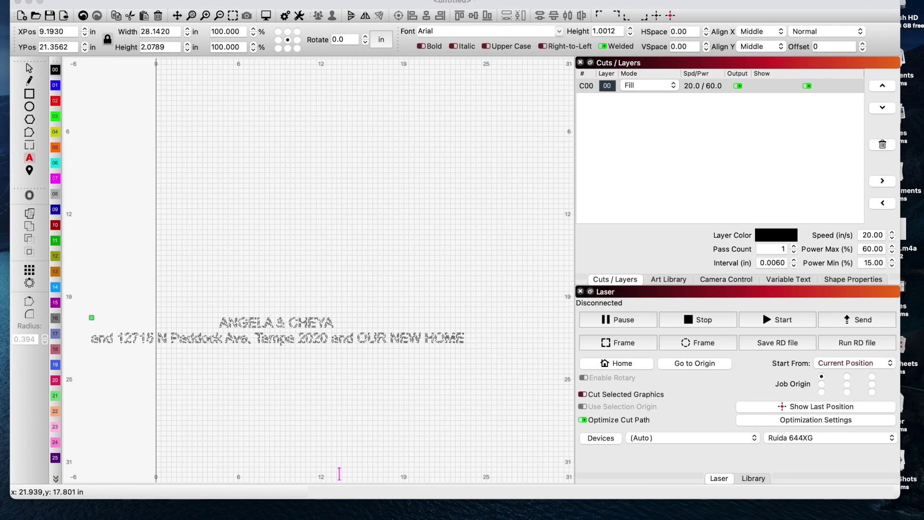
- Drag snazzy-image-24.png from Finder Recents onto the LightBurn canvas as an Image layer
{"action": "mouse_move", "coordinate": [35, 503]}
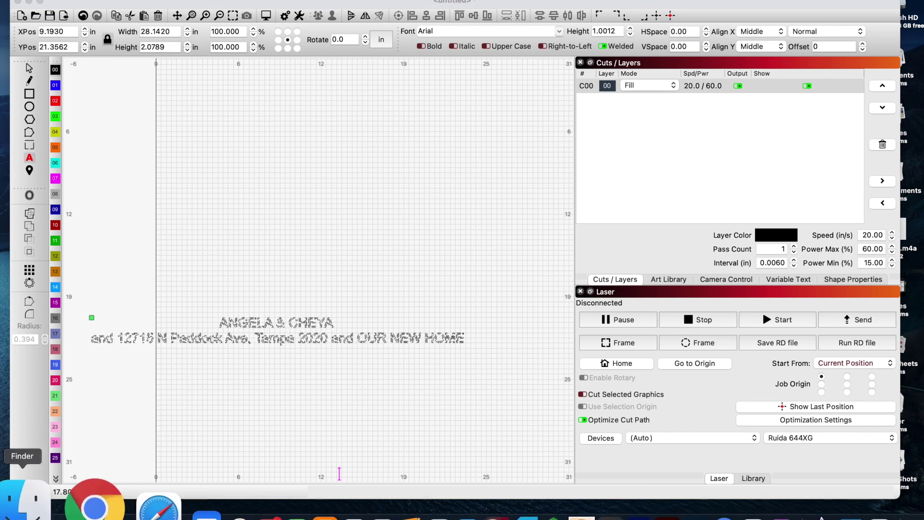
{"action": "left_click", "coordinate": [30, 501]}
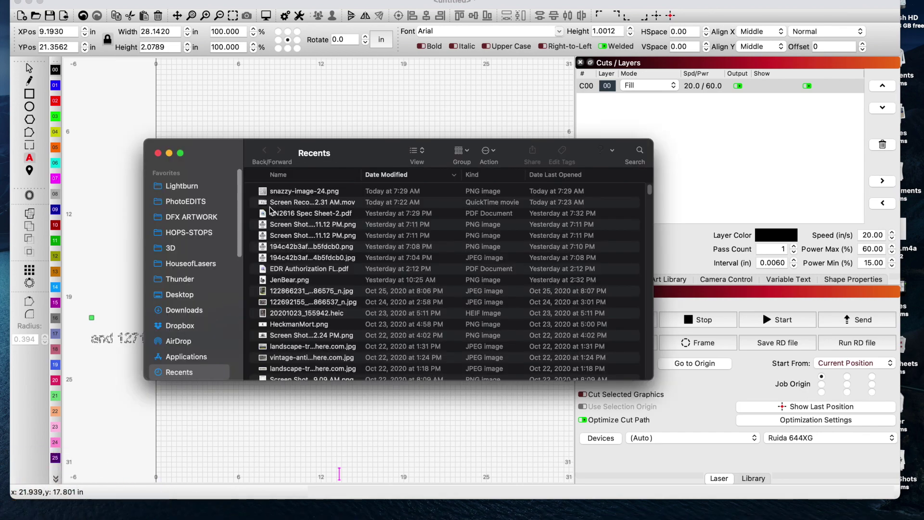
{"action": "left_click_drag", "start_coordinate": [300, 191], "coordinate": [244, 117]}
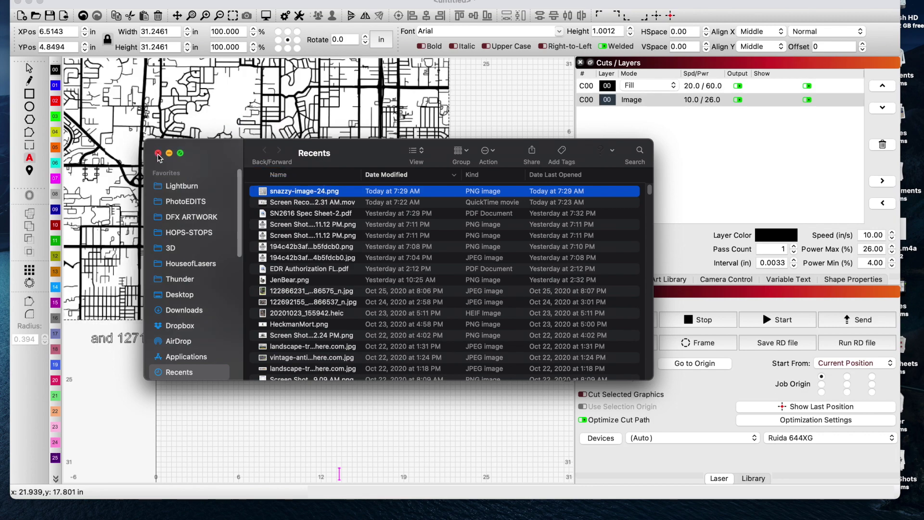
{"action": "left_click", "coordinate": [157, 153]}
{"action": "mouse_move", "coordinate": [305, 510]}
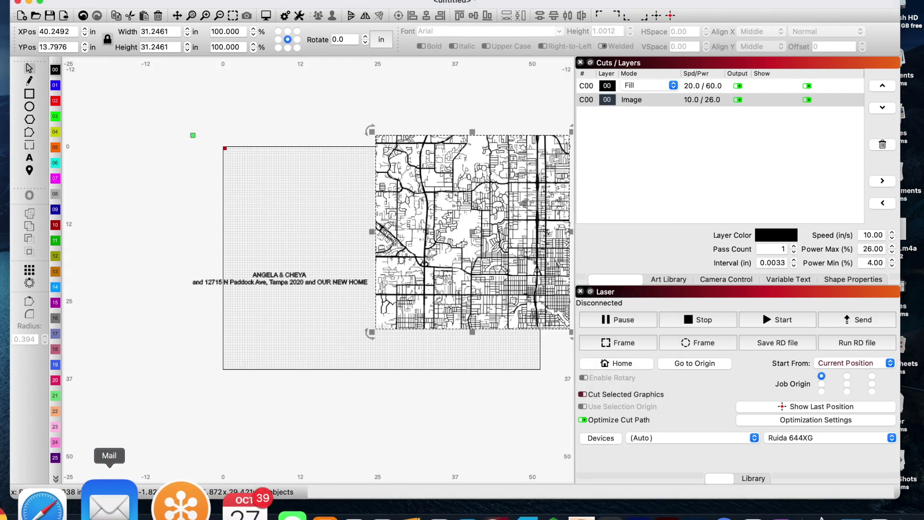
- Search Google Images for 'house outline clipart'
{"action": "left_click", "coordinate": [10, 510]}
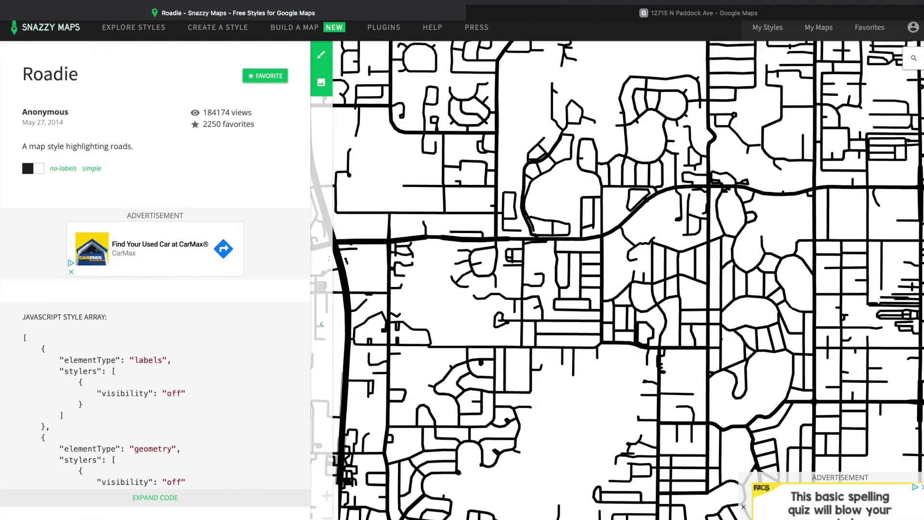
{"action": "left_click", "coordinate": [548, 20]}
{"action": "left_click", "coordinate": [531, 3]}
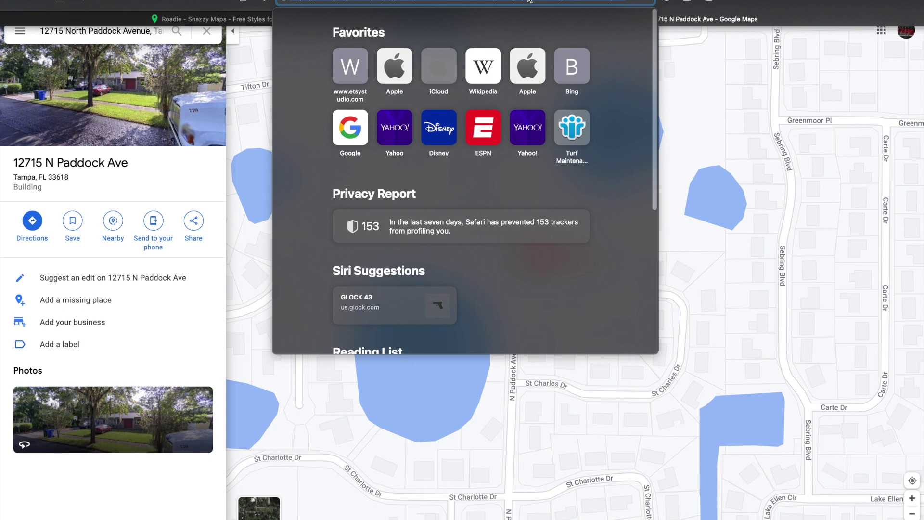
{"action": "type", "text": "hous"}
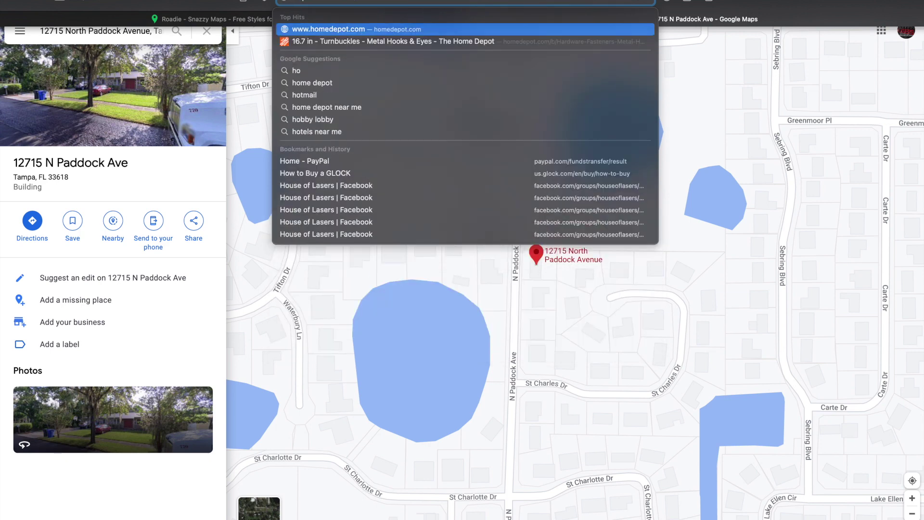
{"action": "type", "text": "e"}
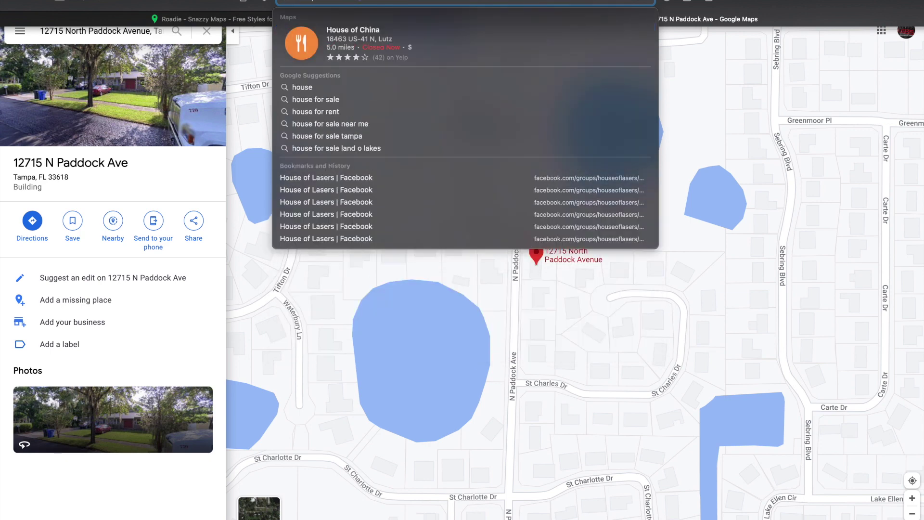
{"action": "type", "text": " outlin"}
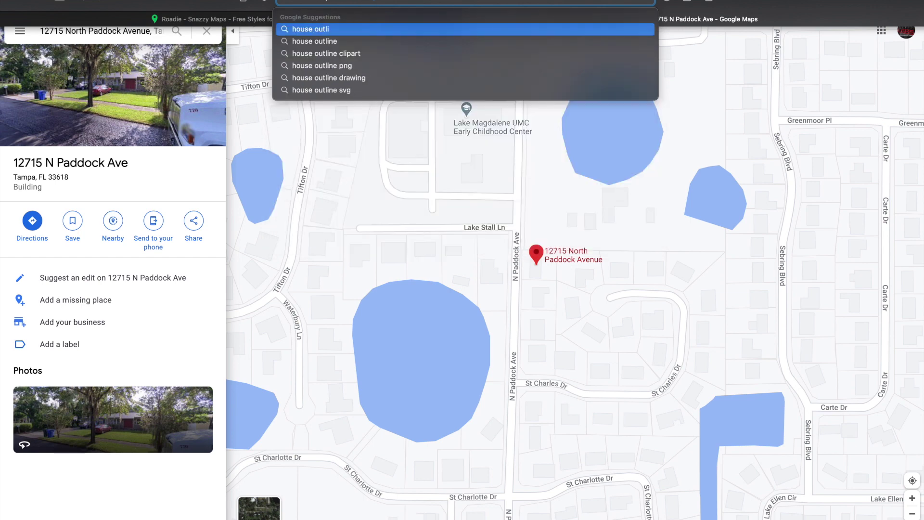
{"action": "left_click", "coordinate": [464, 53]}
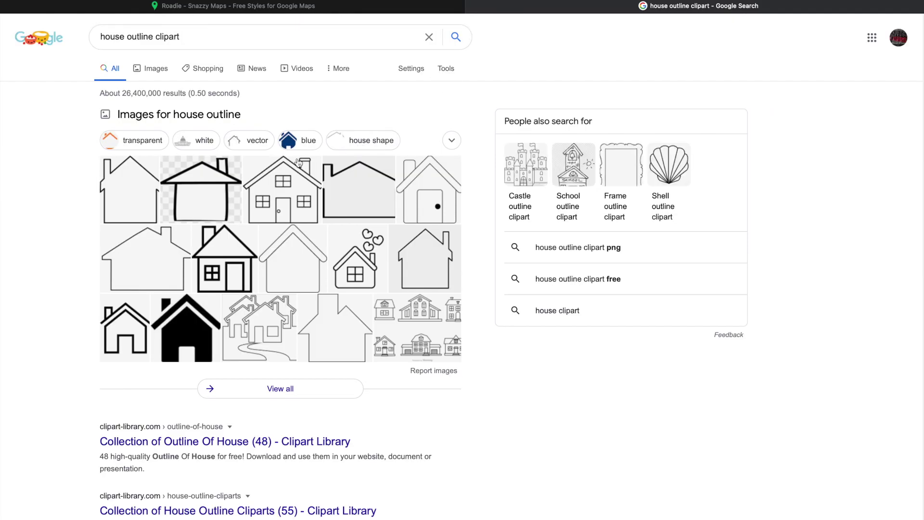
{"action": "left_click", "coordinate": [165, 261]}
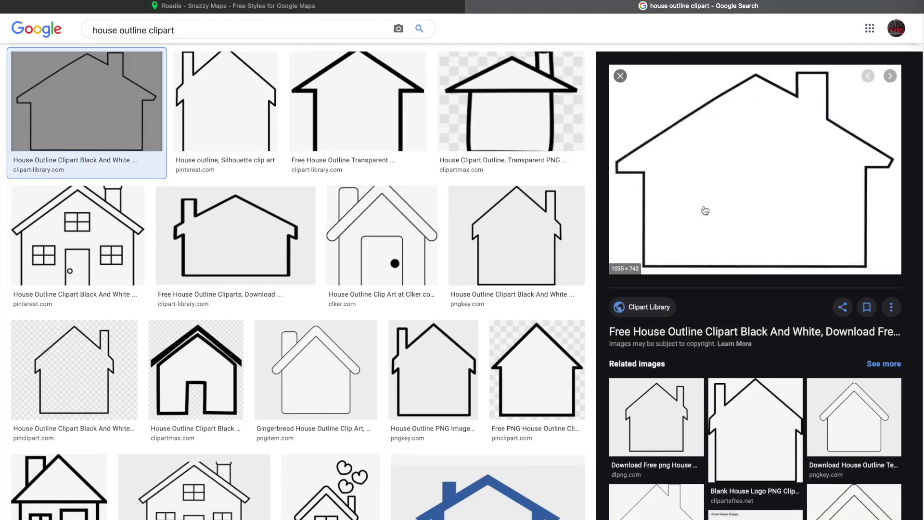
- Copy the plain chimney house outline image and switch back to LightBurn
{"action": "right_click", "coordinate": [704, 210]}
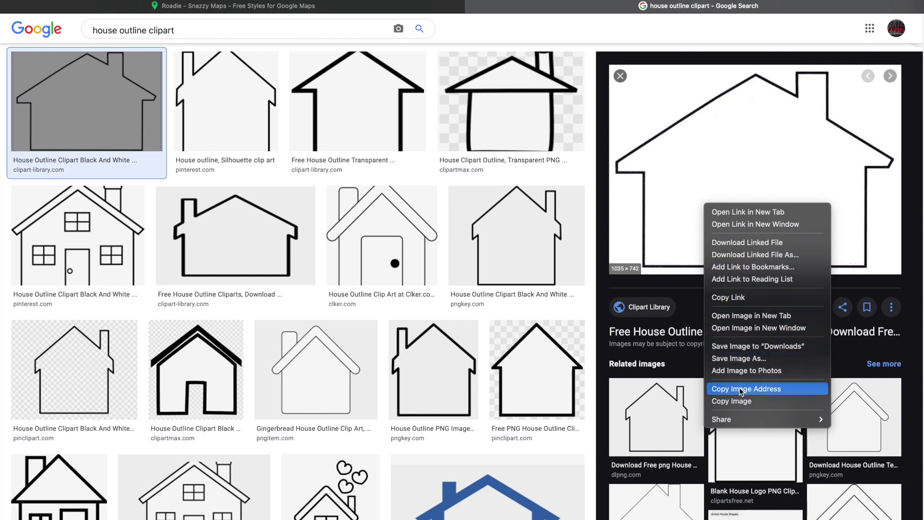
{"action": "left_click", "coordinate": [739, 402]}
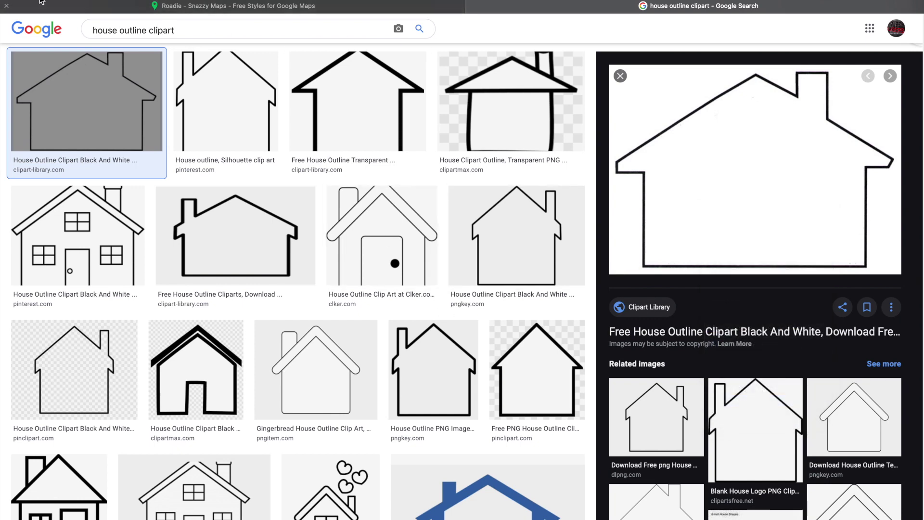
{"action": "mouse_move", "coordinate": [41, 3]}
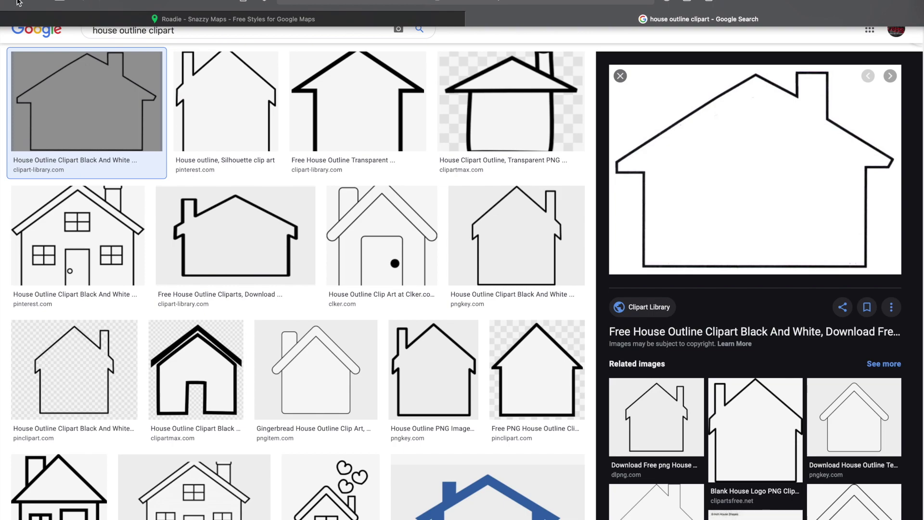
{"action": "key", "text": "ctrl+Left"}
- Paste the copied house clipart onto the LightBurn canvas
{"action": "left_click", "coordinate": [342, 214]}
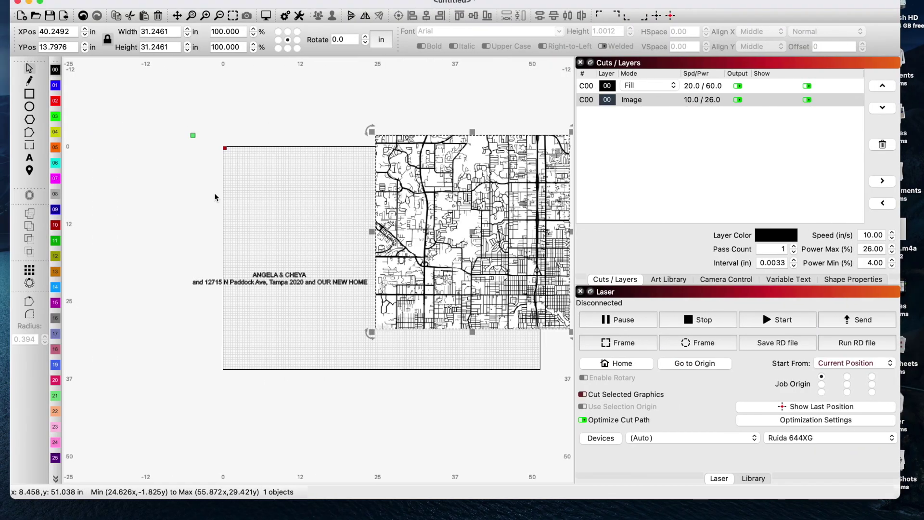
{"action": "right_click", "coordinate": [214, 193]}
{"action": "left_click", "coordinate": [236, 226]}
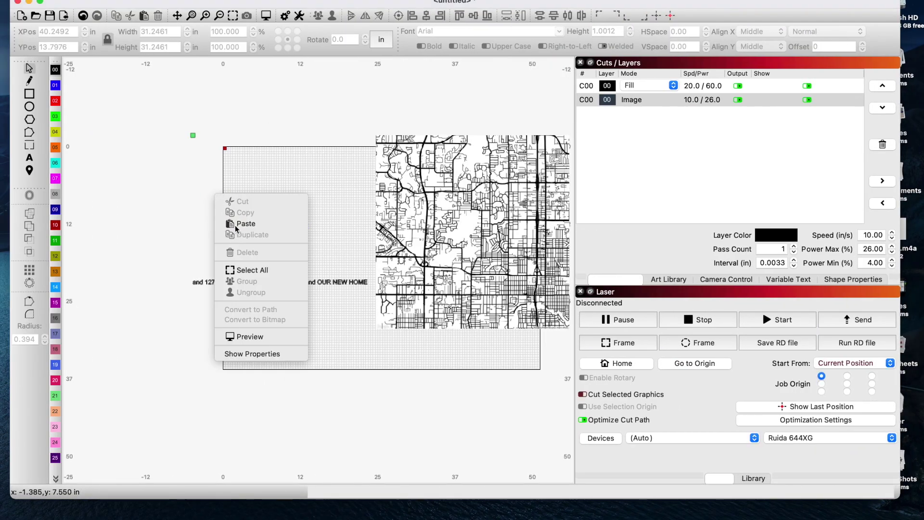
{"action": "left_click", "coordinate": [244, 231]}
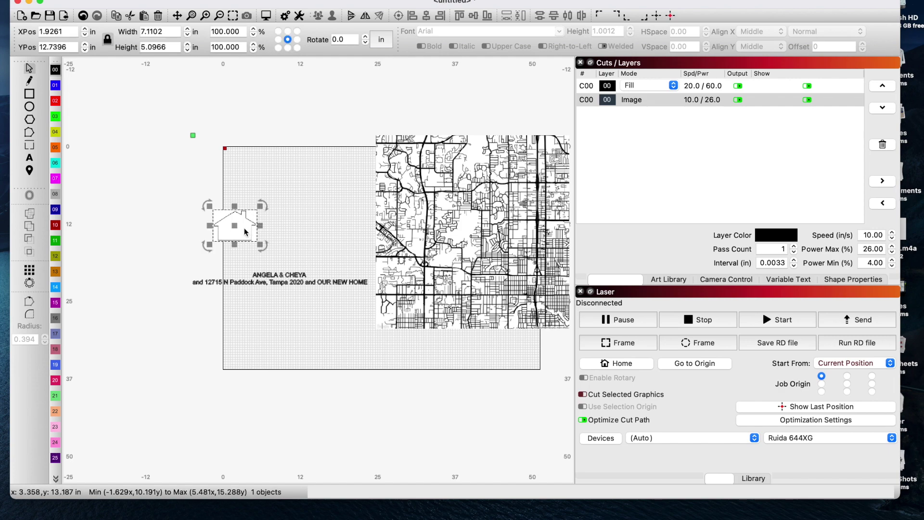
- Trace the house picture into a vector outline and delete the original bitmap
{"action": "key", "text": "alt+t"}
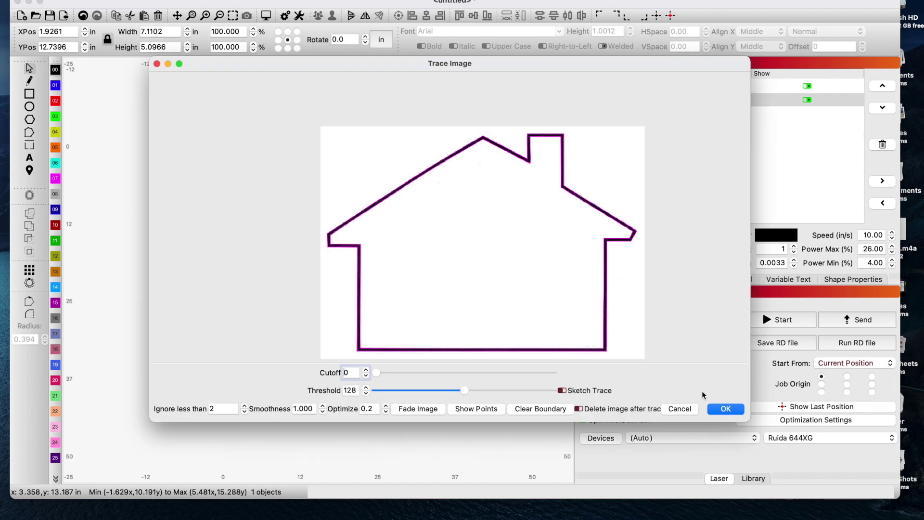
{"action": "left_click", "coordinate": [717, 408]}
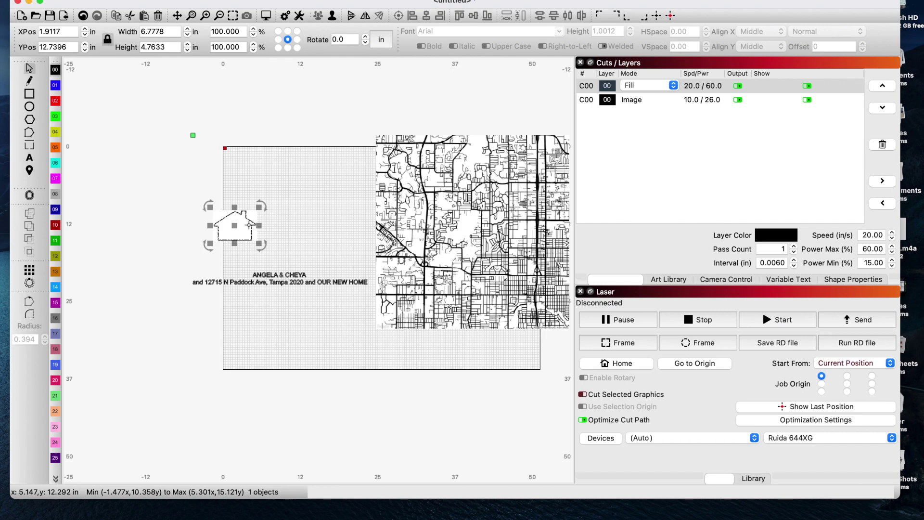
{"action": "left_click_drag", "start_coordinate": [233, 229], "coordinate": [228, 167]}
{"action": "left_click", "coordinate": [239, 227]}
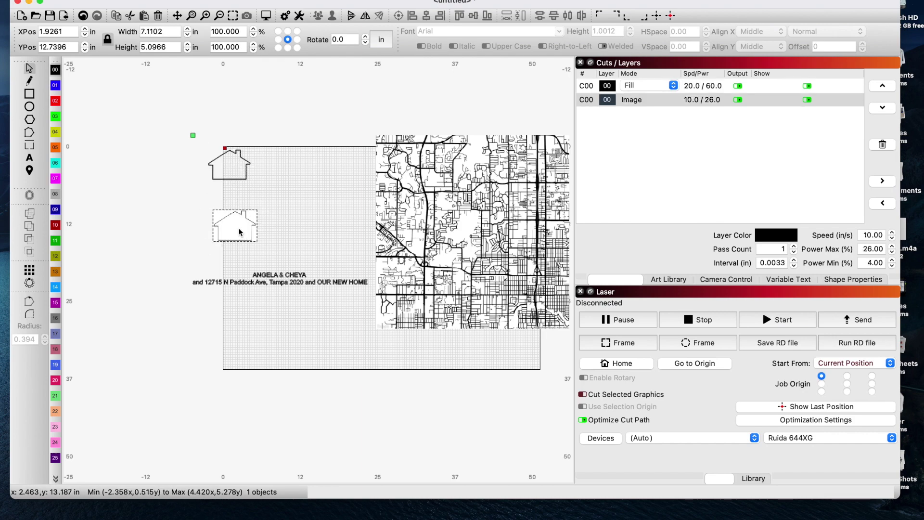
{"action": "key", "text": "Delete"}
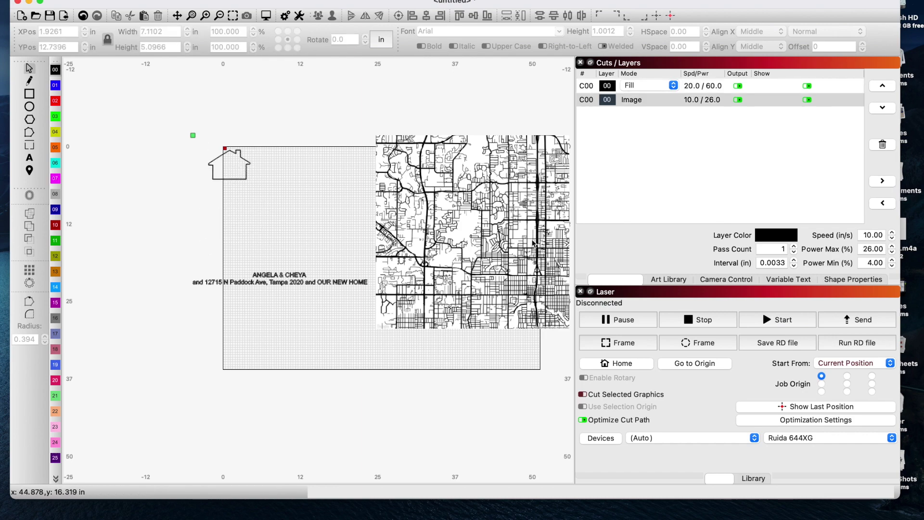
{"action": "scroll", "coordinate": [539, 237], "scroll_direction": "up", "scroll_amount": 10}
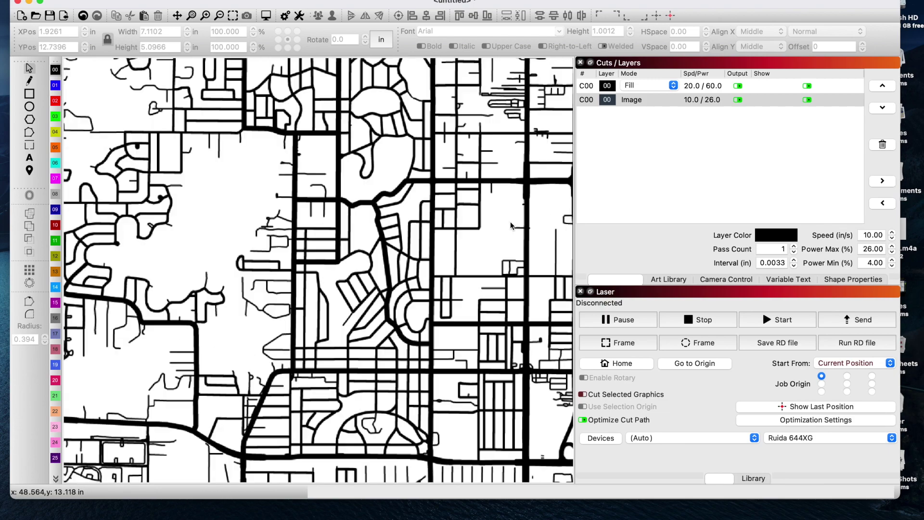
{"action": "scroll", "coordinate": [352, 206], "scroll_direction": "down", "scroll_amount": 2}
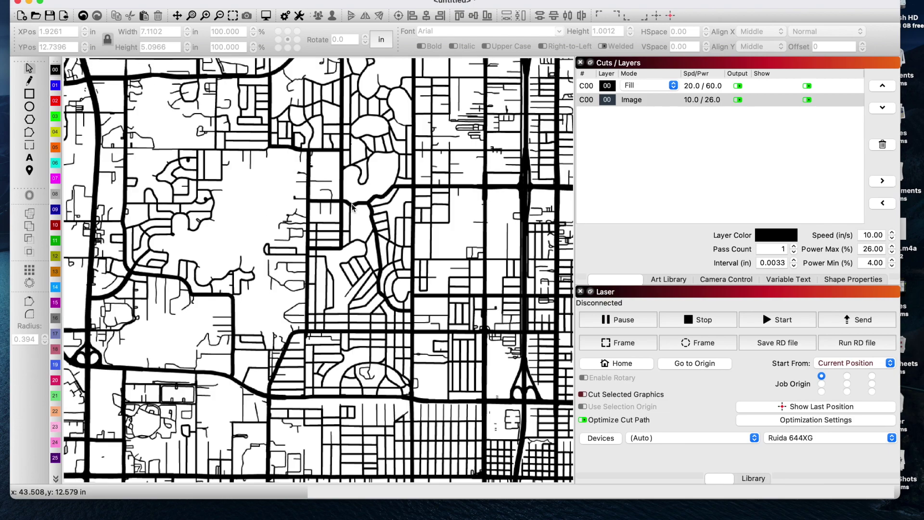
{"action": "scroll", "coordinate": [352, 206], "scroll_direction": "down", "scroll_amount": 3}
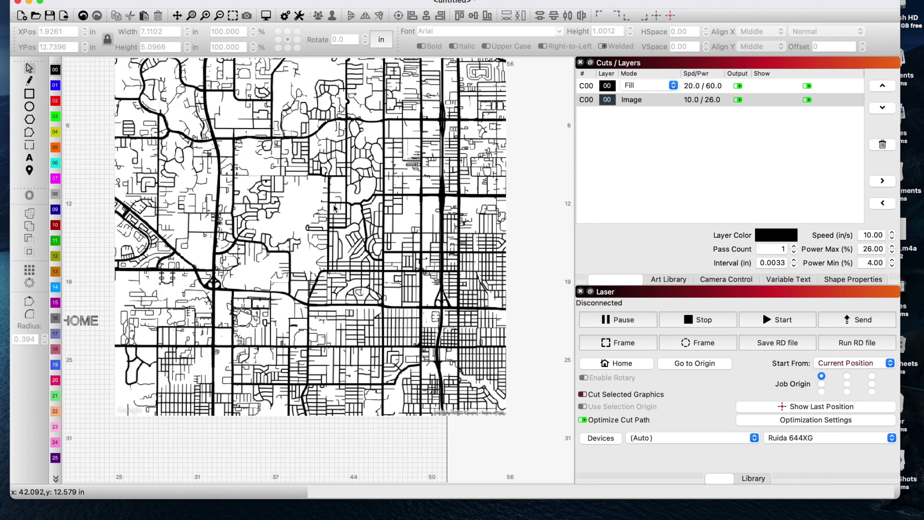
{"action": "scroll", "coordinate": [273, 182], "scroll_direction": "up", "scroll_amount": 2}
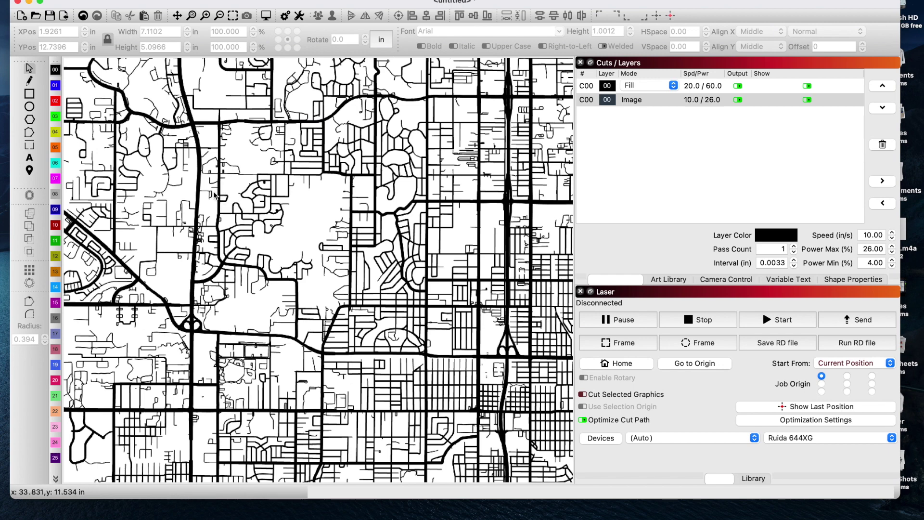
{"action": "scroll", "coordinate": [213, 195], "scroll_direction": "up", "scroll_amount": 3}
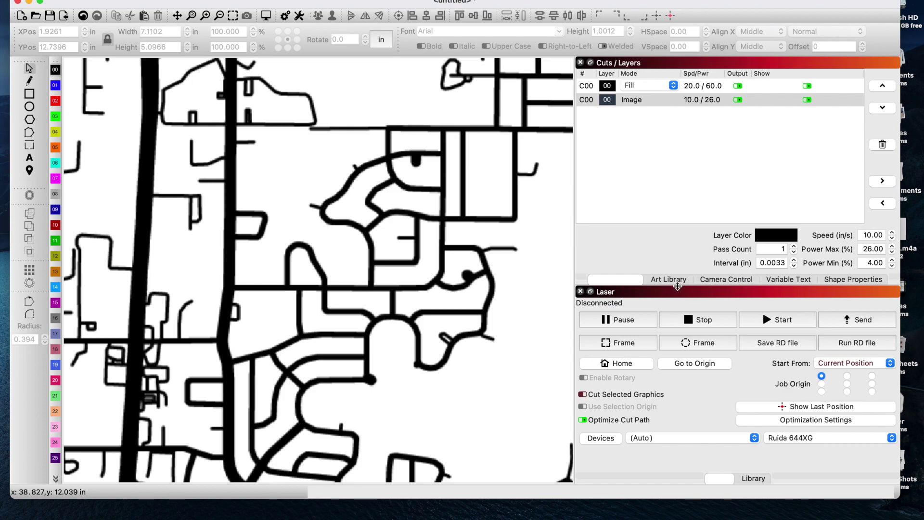
{"action": "scroll", "coordinate": [536, 287], "scroll_direction": "down", "scroll_amount": 5}
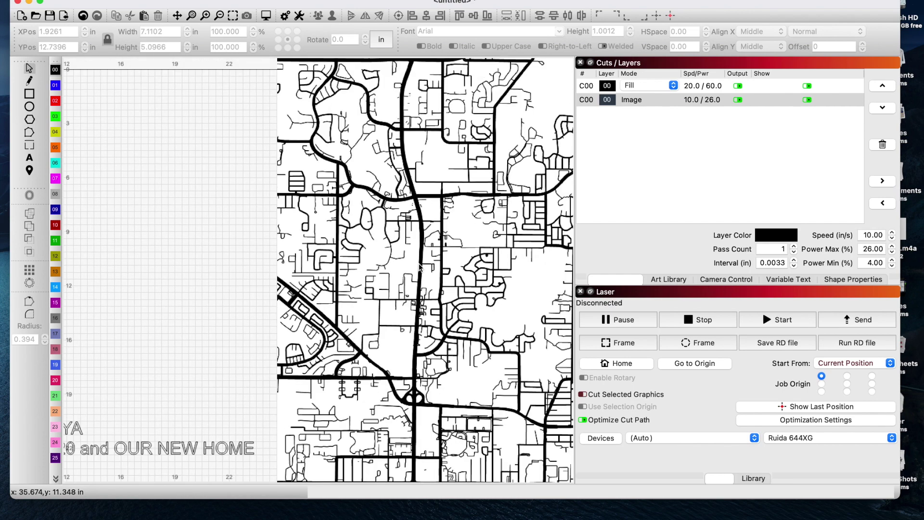
{"action": "scroll", "coordinate": [465, 279], "scroll_direction": "down", "scroll_amount": 2}
{"action": "scroll", "coordinate": [466, 267], "scroll_direction": "down", "scroll_amount": 3}
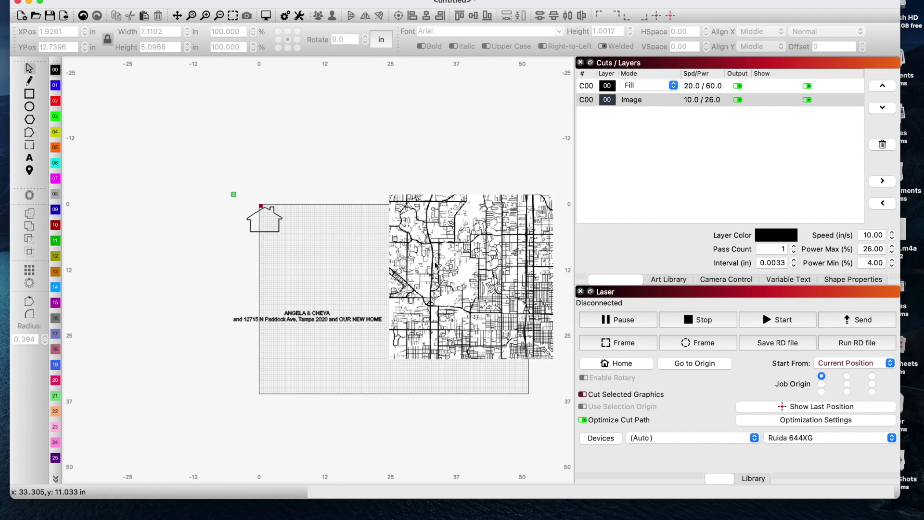
{"action": "scroll", "coordinate": [505, 273], "scroll_direction": "up", "scroll_amount": 3}
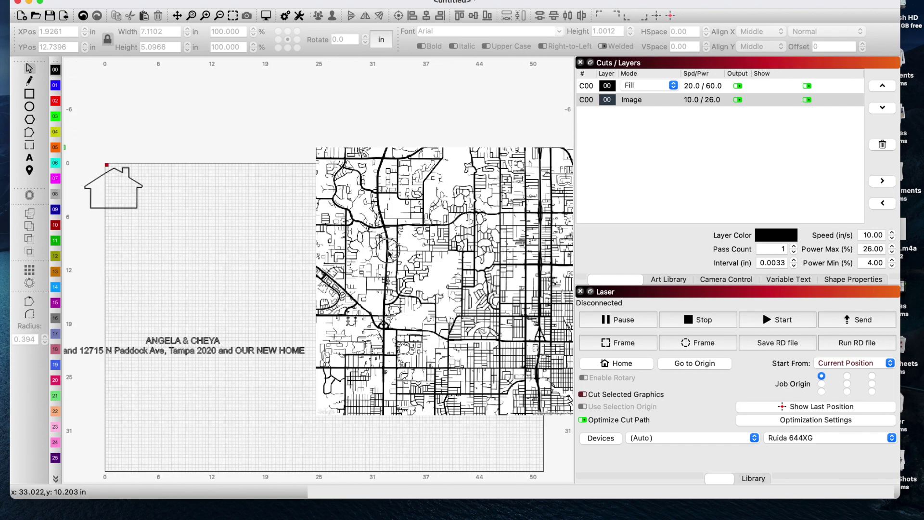
- Open Trace Image on the road map and try out a trace boundary
{"action": "left_click", "coordinate": [390, 252]}
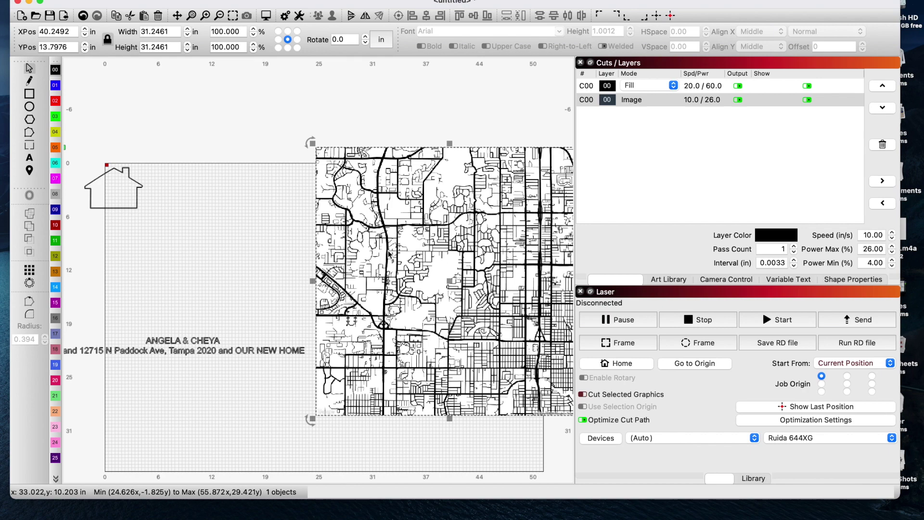
{"action": "key", "text": "alt+t"}
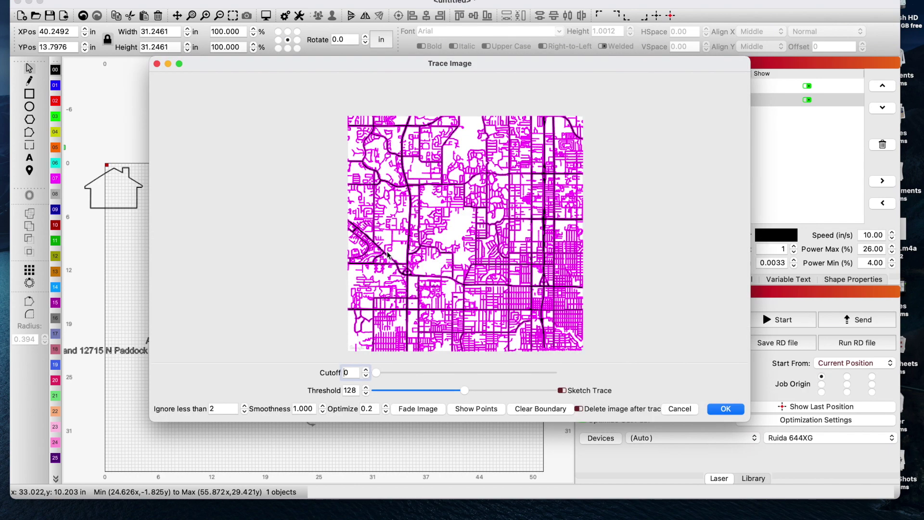
{"action": "scroll", "coordinate": [431, 187], "scroll_direction": "up", "scroll_amount": 2}
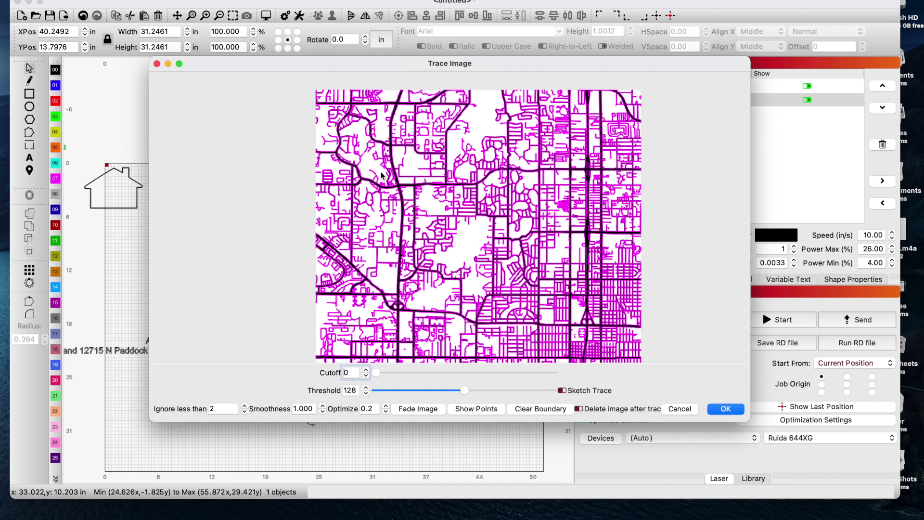
{"action": "scroll", "coordinate": [425, 242], "scroll_direction": "up", "scroll_amount": 2}
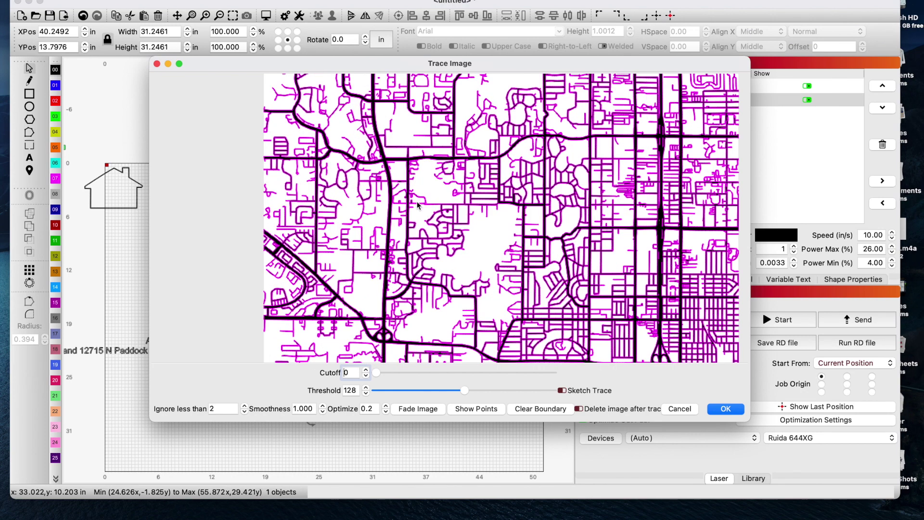
{"action": "scroll", "coordinate": [418, 207], "scroll_direction": "up", "scroll_amount": 3}
{"action": "scroll", "coordinate": [416, 218], "scroll_direction": "down", "scroll_amount": 2}
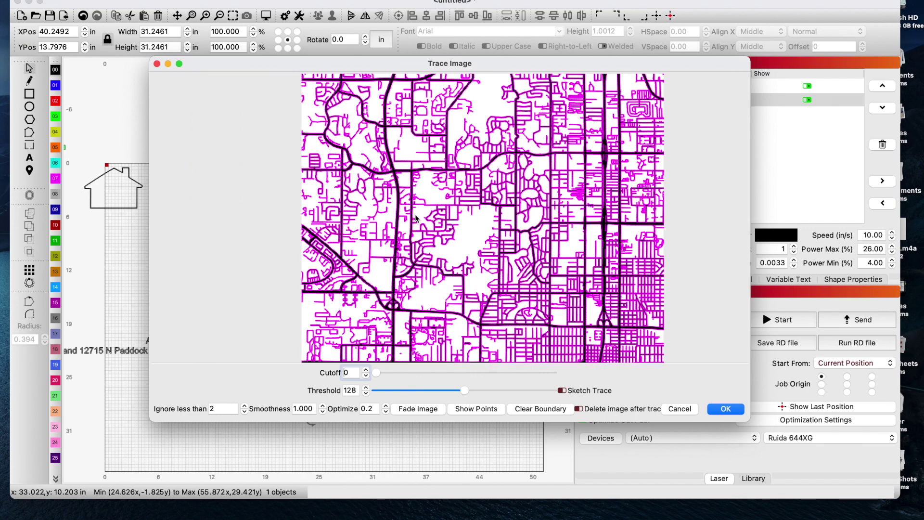
{"action": "scroll", "coordinate": [417, 218], "scroll_direction": "down", "scroll_amount": 3}
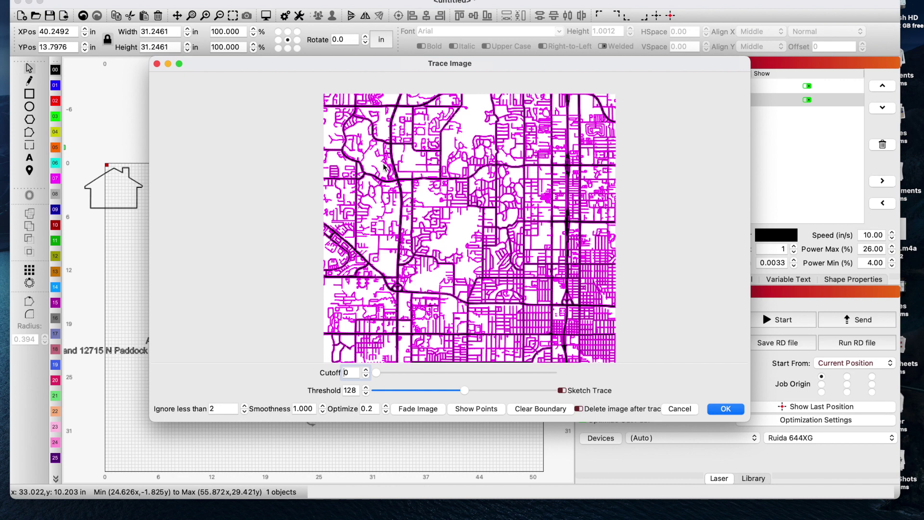
{"action": "mouse_move", "coordinate": [384, 167]}
{"action": "left_mouse_down"}
{"action": "mouse_move", "coordinate": [395, 211]}
{"action": "mouse_move", "coordinate": [436, 272]}
{"action": "mouse_move", "coordinate": [534, 317]}
{"action": "left_mouse_up"}
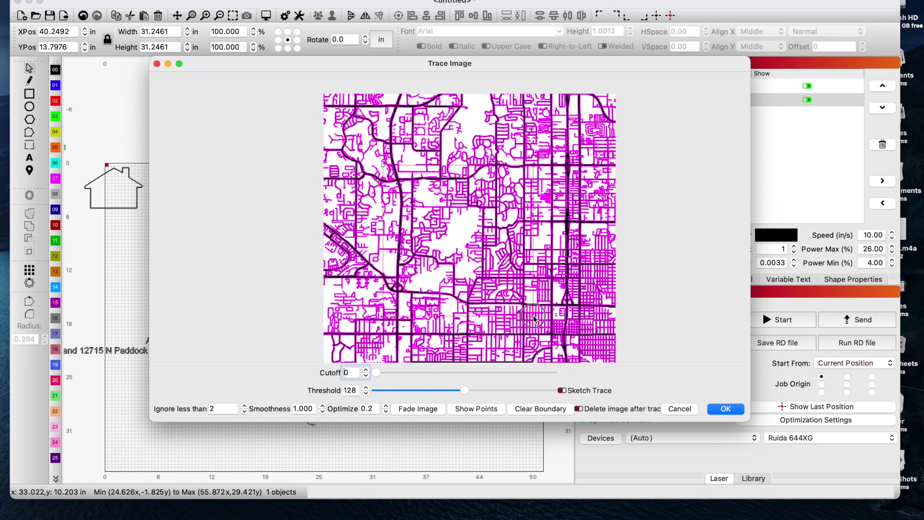
{"action": "left_click_drag", "start_coordinate": [533, 317], "coordinate": [547, 321]}
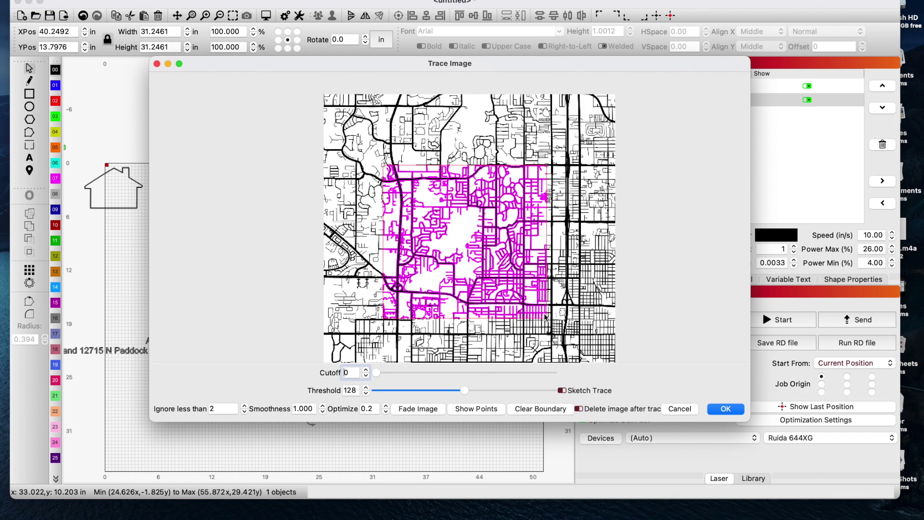
{"action": "left_click", "coordinate": [541, 410]}
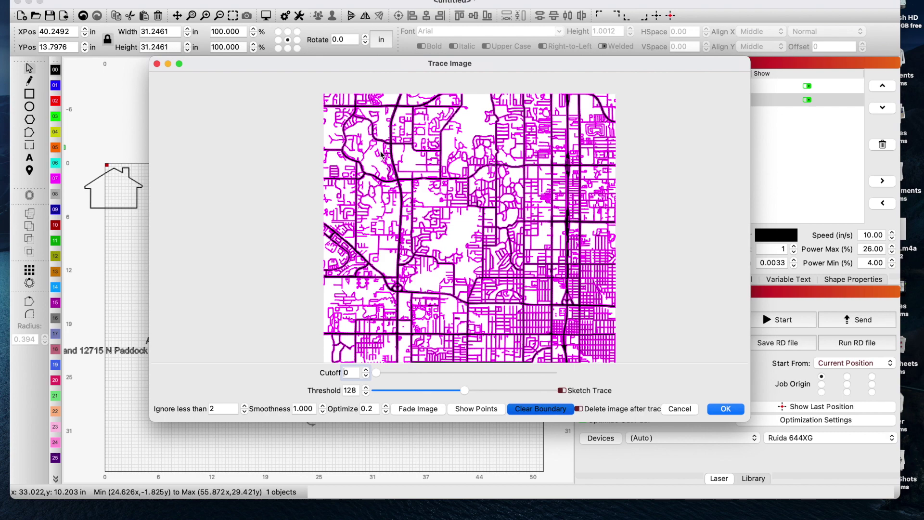
- Trace only the map's central area and move the traced lines off the original image
{"action": "mouse_move", "coordinate": [379, 145]}
{"action": "left_mouse_down"}
{"action": "mouse_move", "coordinate": [570, 334]}
{"action": "mouse_move", "coordinate": [585, 333]}
{"action": "left_mouse_up"}
{"action": "left_click", "coordinate": [726, 409]}
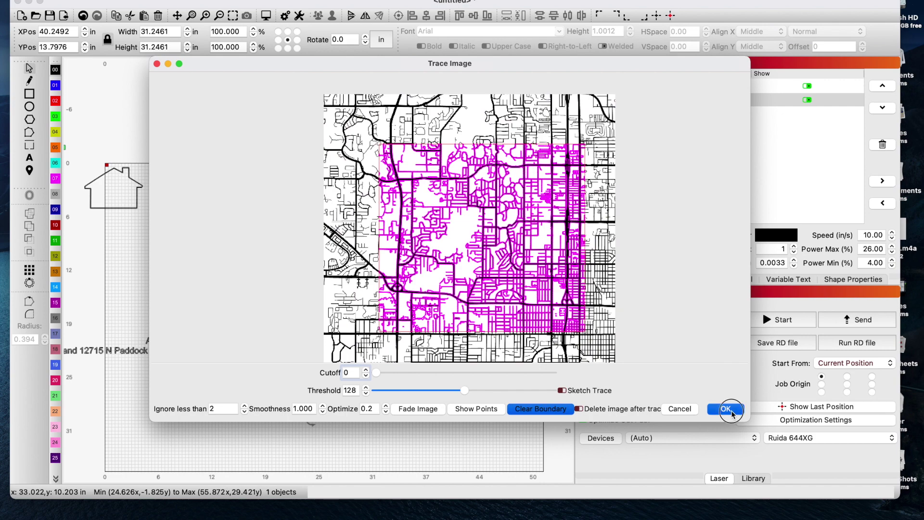
{"action": "scroll", "coordinate": [380, 275], "scroll_direction": "down", "scroll_amount": 5}
{"action": "mouse_move", "coordinate": [379, 274]}
{"action": "left_mouse_down"}
{"action": "mouse_move", "coordinate": [368, 159]}
{"action": "mouse_move", "coordinate": [324, 165]}
{"action": "mouse_move", "coordinate": [326, 193]}
{"action": "left_mouse_up"}
{"action": "left_click", "coordinate": [441, 286]}
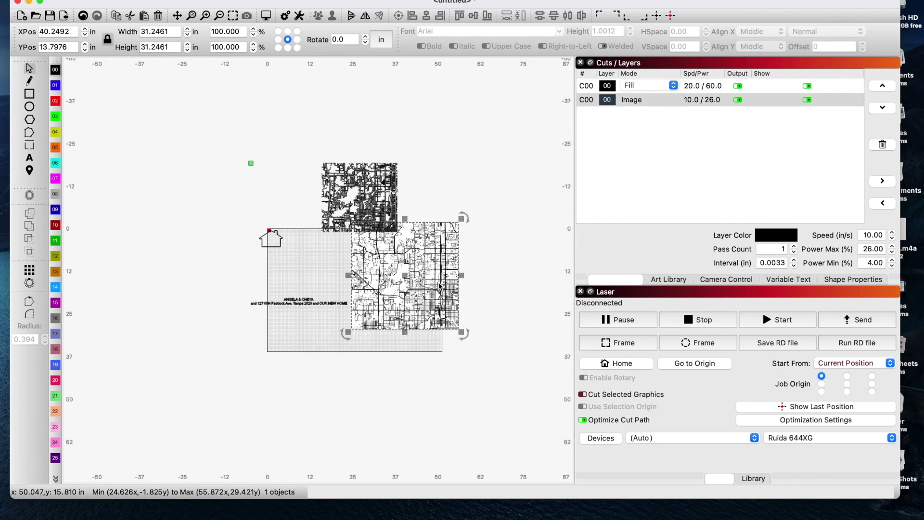
- Delete the original map image and enlarge the house outline
{"action": "key", "text": "Delete"}
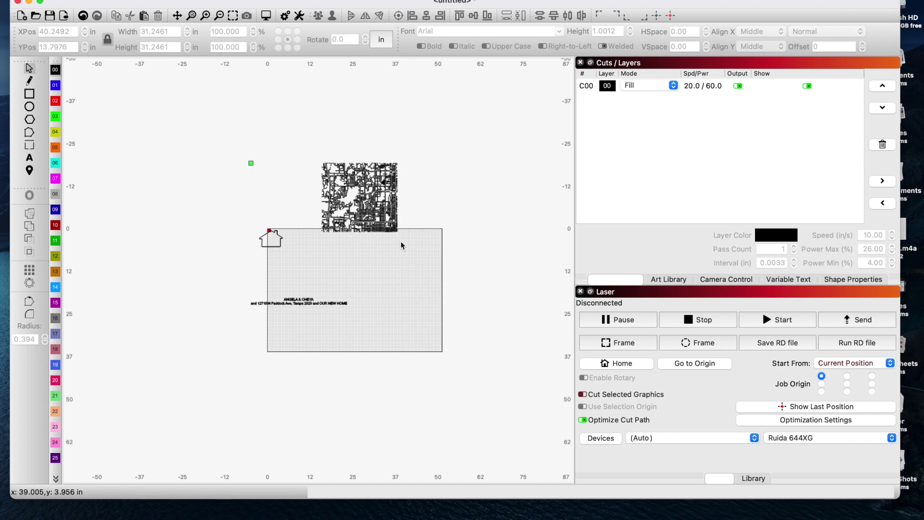
{"action": "left_click", "coordinate": [279, 247]}
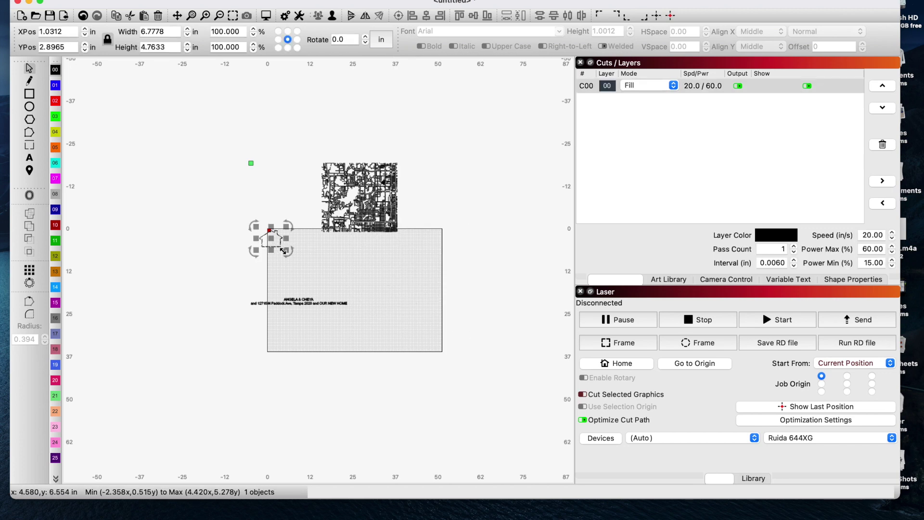
{"action": "left_click_drag", "start_coordinate": [287, 249], "coordinate": [336, 287]}
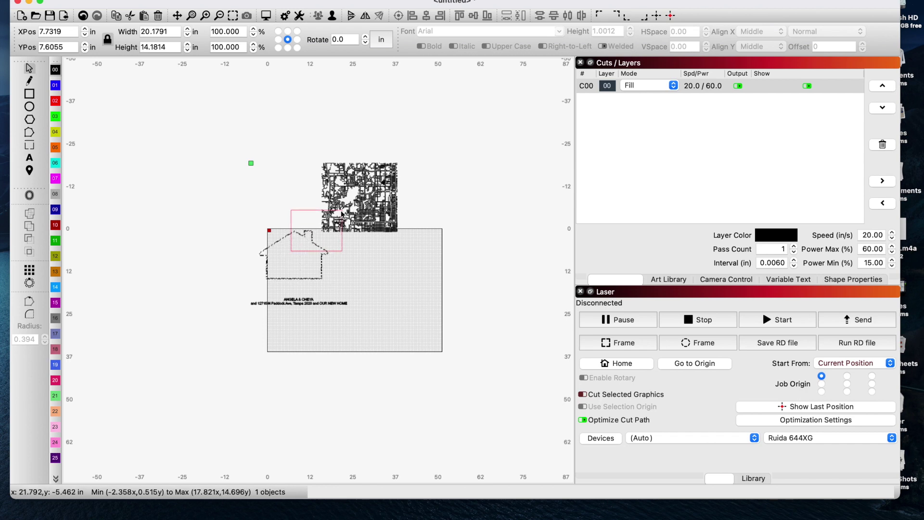
- Put the house outline on the '1/4in acrylic cut' layer 02 and place it over the traced map
{"action": "left_click", "coordinate": [314, 248]}
{"action": "left_click", "coordinate": [301, 235]}
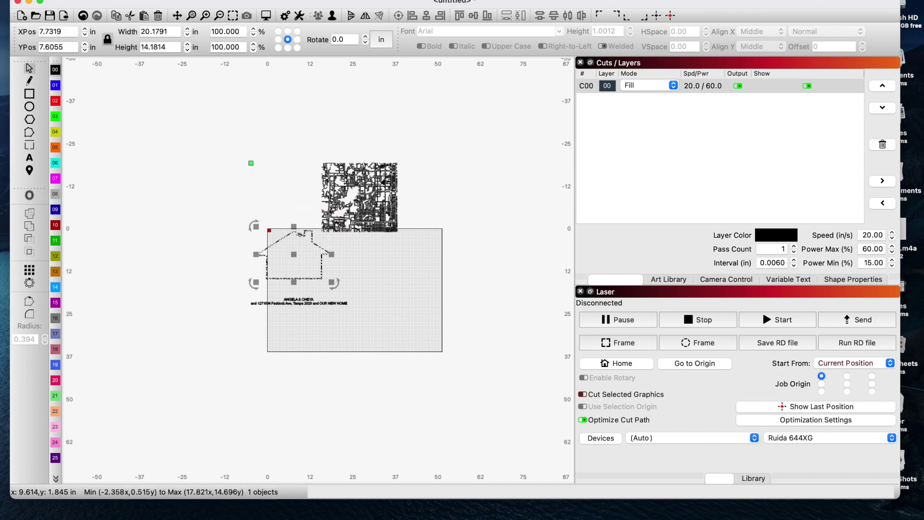
{"action": "left_click", "coordinate": [56, 100]}
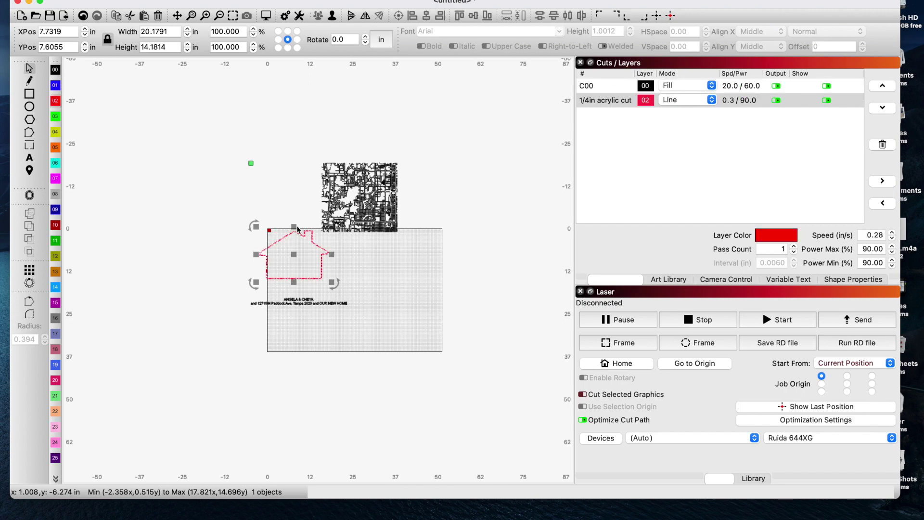
{"action": "left_click", "coordinate": [311, 240]}
{"action": "left_click_drag", "start_coordinate": [311, 239], "coordinate": [380, 181]}
- Select the red house outline and scale it up by its corner handle
{"action": "scroll", "coordinate": [364, 194], "scroll_direction": "up", "scroll_amount": 10}
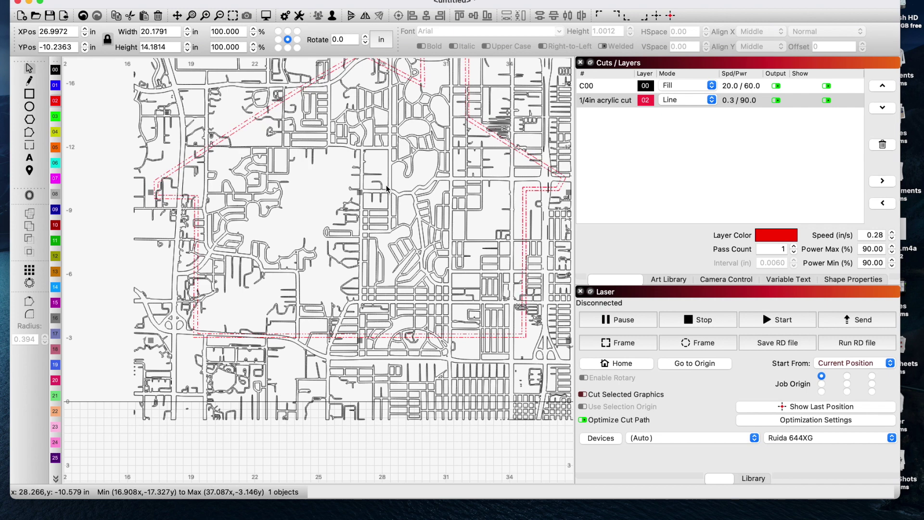
{"action": "scroll", "coordinate": [288, 194], "scroll_direction": "down", "scroll_amount": 2}
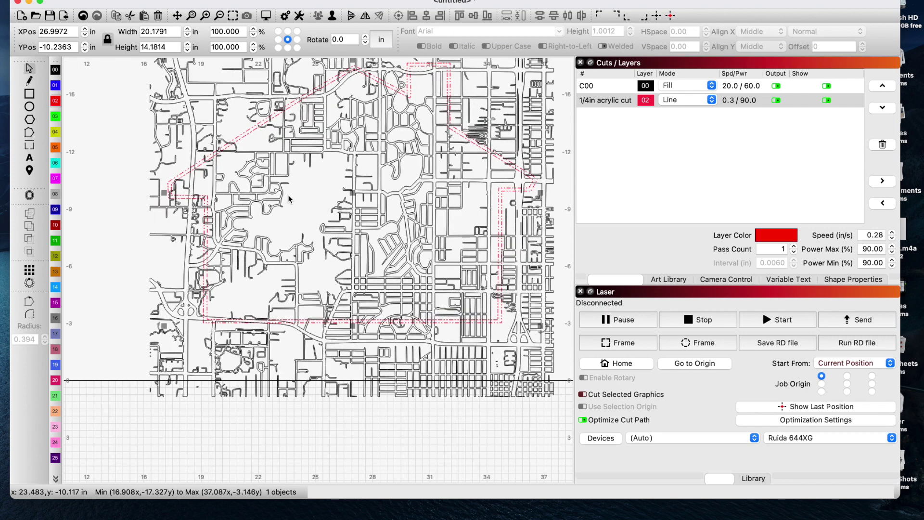
{"action": "scroll", "coordinate": [231, 192], "scroll_direction": "down", "scroll_amount": 2}
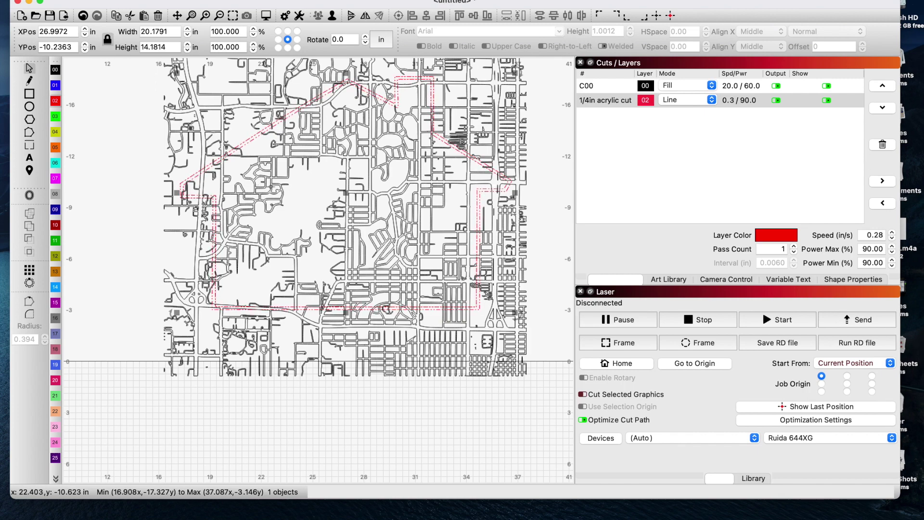
{"action": "scroll", "coordinate": [316, 182], "scroll_direction": "down", "scroll_amount": 2}
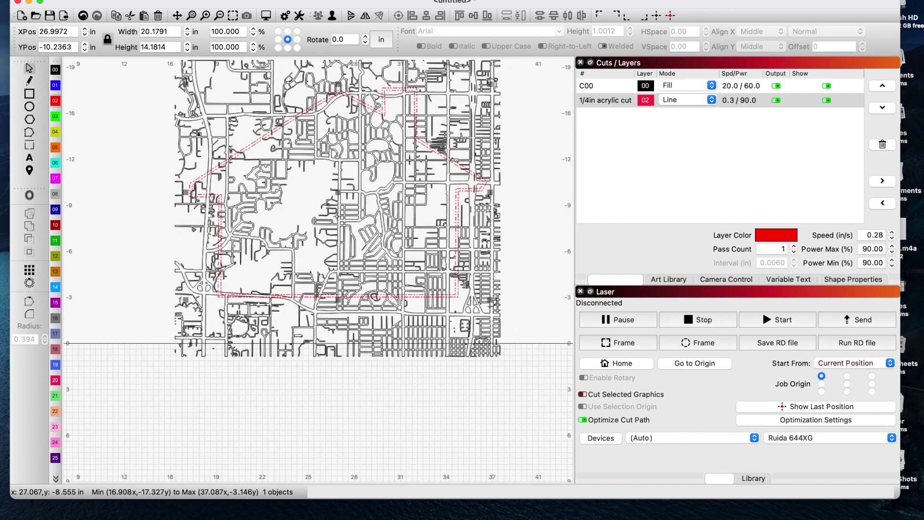
{"action": "left_click", "coordinate": [211, 279]}
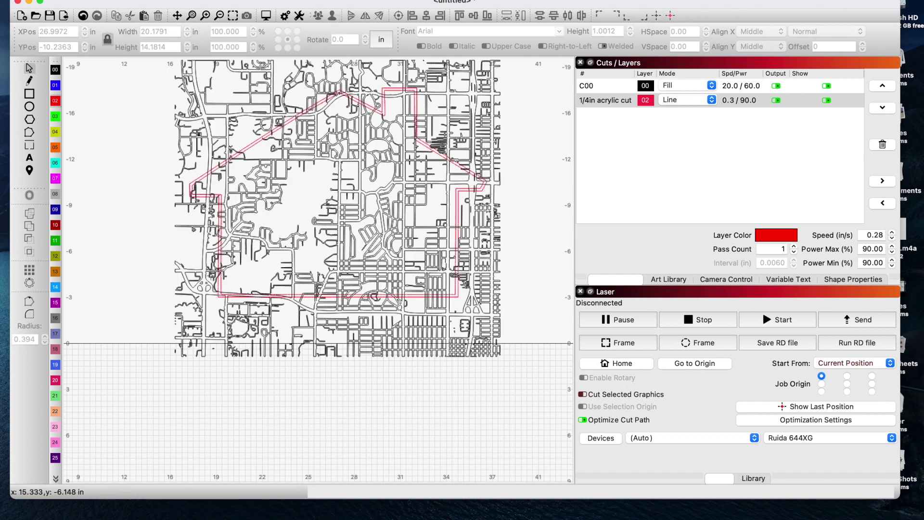
{"action": "left_click", "coordinate": [216, 287]}
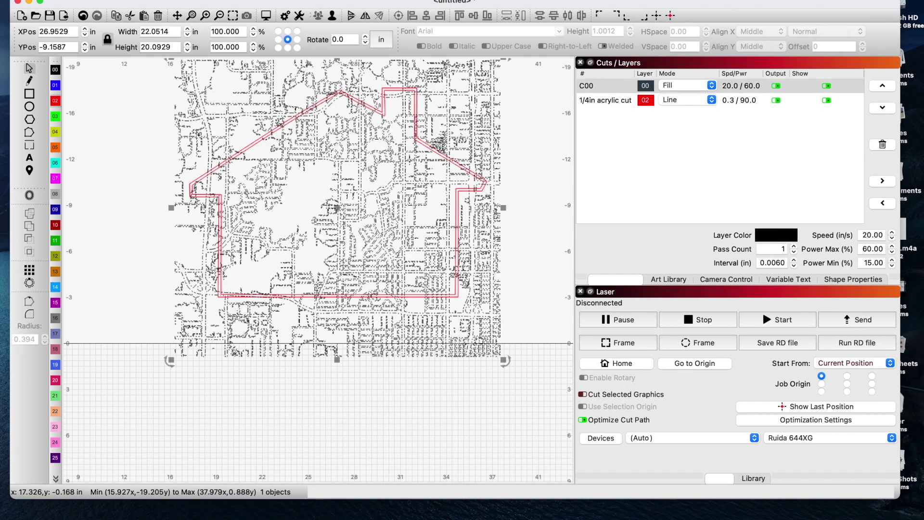
{"action": "left_click", "coordinate": [218, 297]}
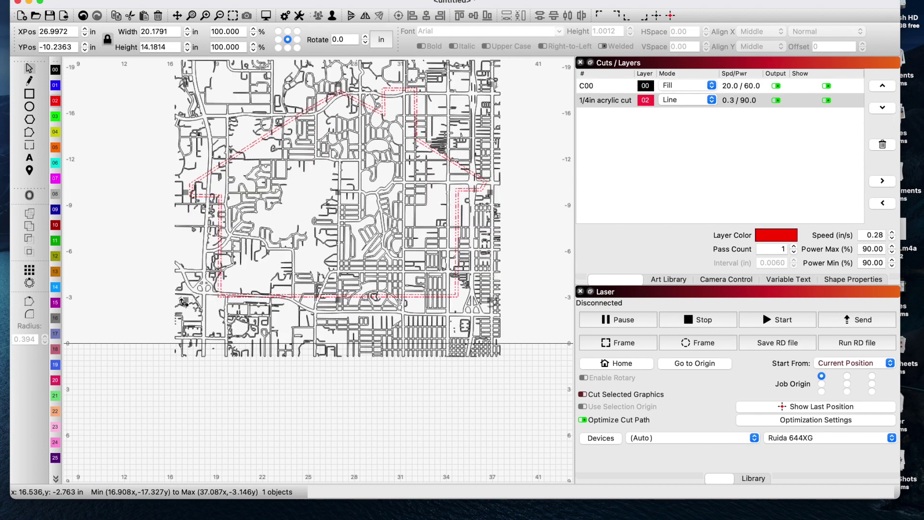
{"action": "left_click_drag", "start_coordinate": [186, 302], "coordinate": [143, 330]}
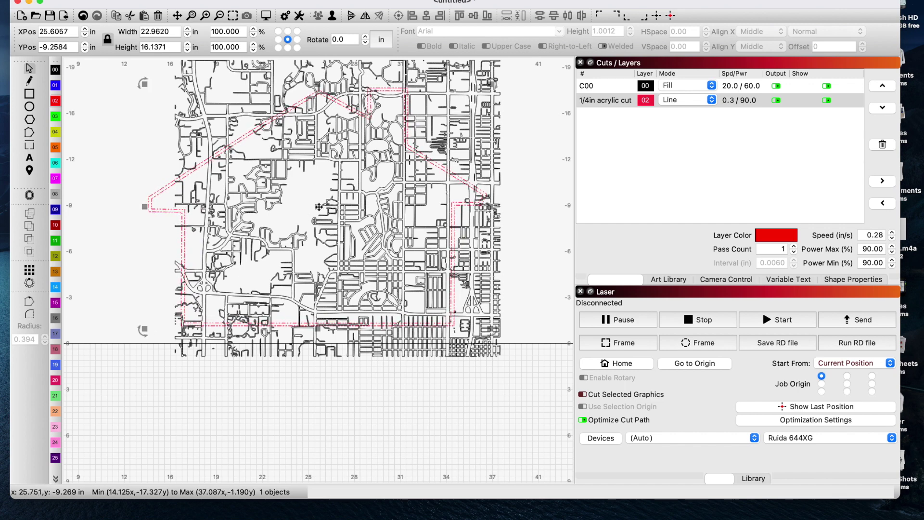
- Move the enlarged outline right and up to frame the map's centre (about 22.96 × 16.14 in)
{"action": "left_click_drag", "start_coordinate": [321, 208], "coordinate": [334, 164]}
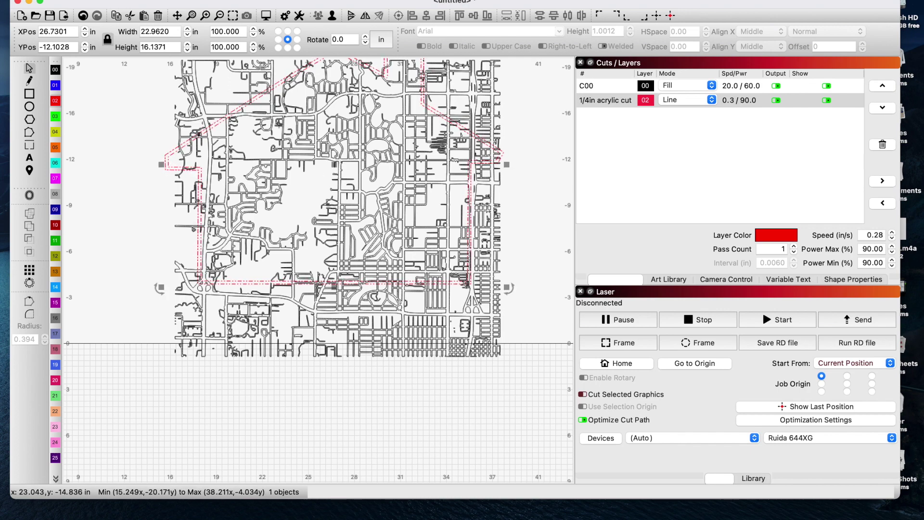
{"action": "scroll", "coordinate": [283, 123], "scroll_direction": "up", "scroll_amount": 4}
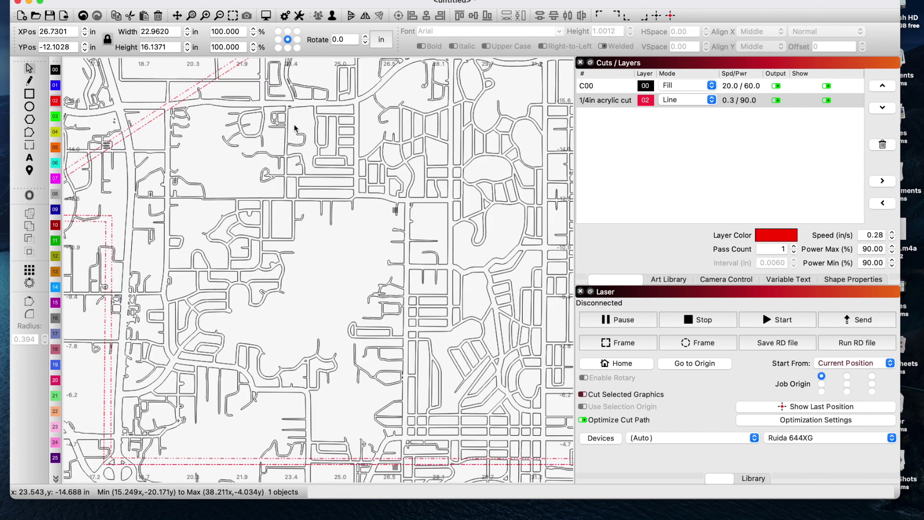
{"action": "scroll", "coordinate": [297, 179], "scroll_direction": "down", "scroll_amount": 5}
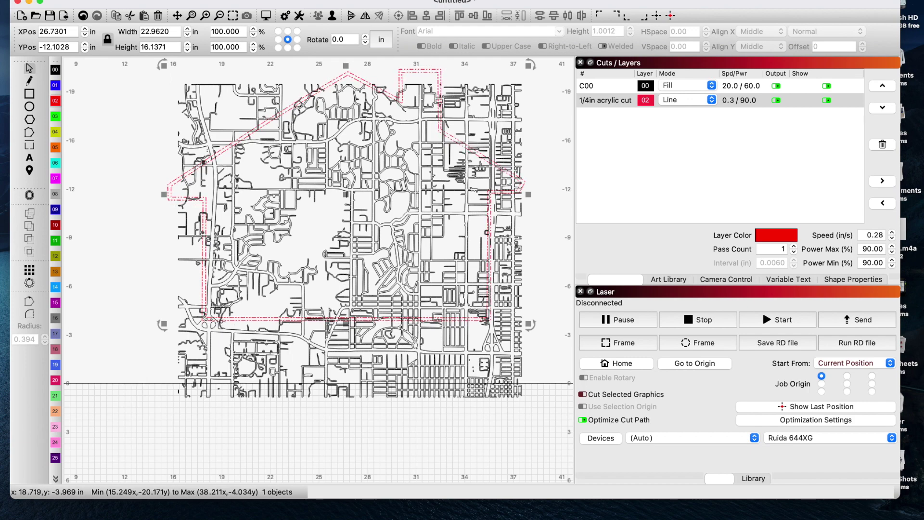
{"action": "scroll", "coordinate": [214, 324], "scroll_direction": "up", "scroll_amount": 1}
{"action": "left_click", "coordinate": [218, 315]}
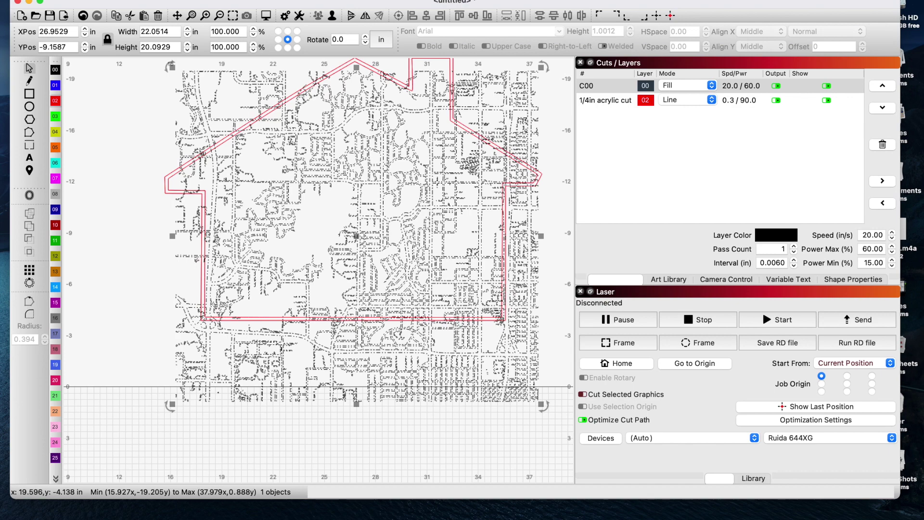
- Ungroup the double house outline into separate shapes and select one outline
{"action": "left_click", "coordinate": [236, 318]}
{"action": "right_click", "coordinate": [236, 319]}
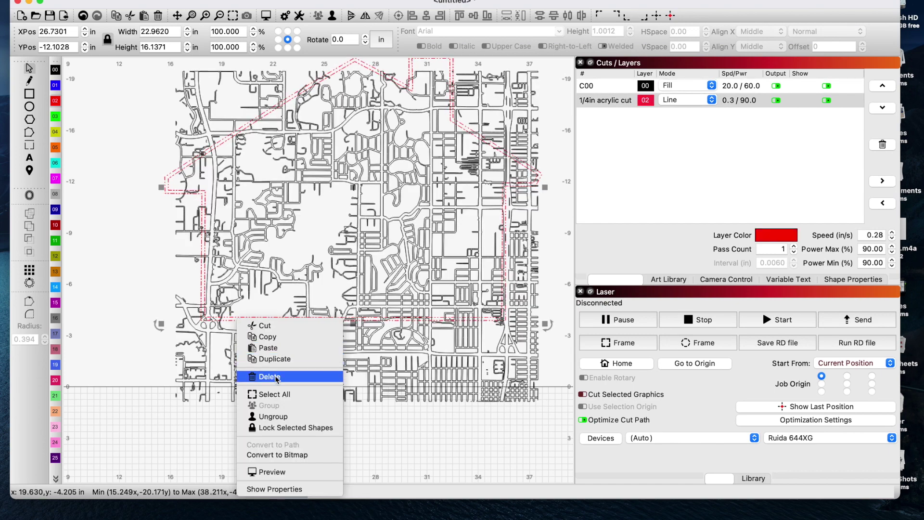
{"action": "left_click", "coordinate": [271, 416]}
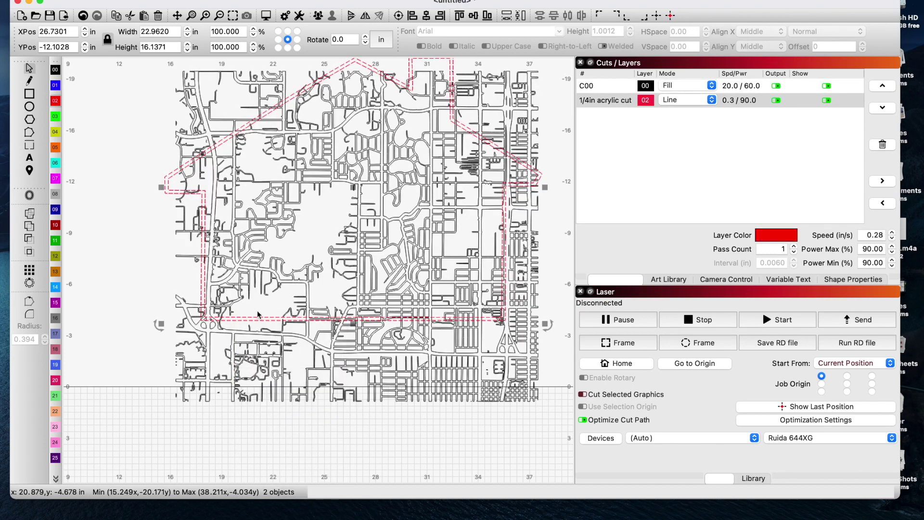
{"action": "left_click", "coordinate": [253, 301]}
{"action": "left_click", "coordinate": [253, 318]}
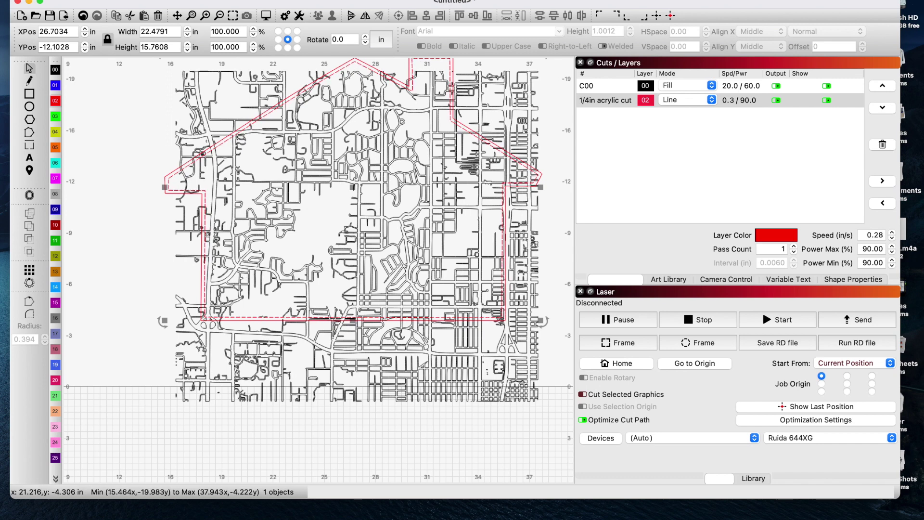
- Copy that outline, paste it in place, and select it together with the street map
{"action": "right_click", "coordinate": [264, 319]}
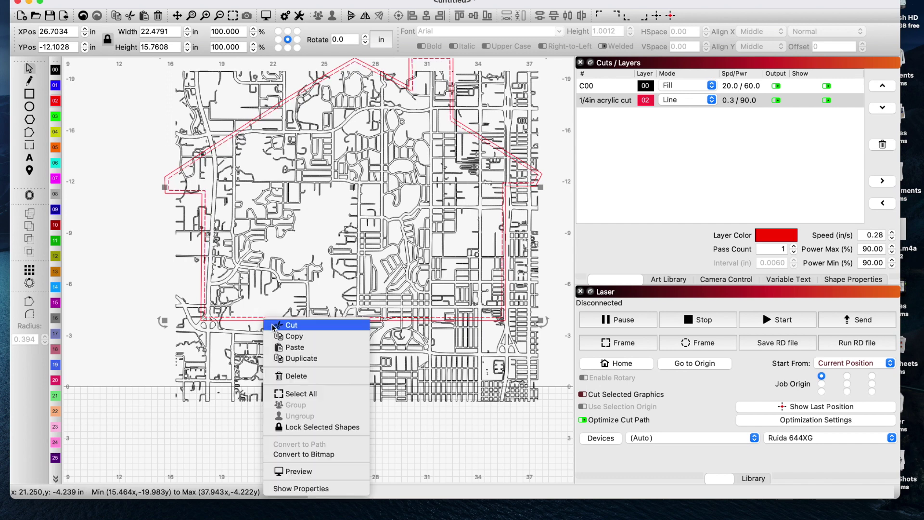
{"action": "left_click", "coordinate": [281, 336]}
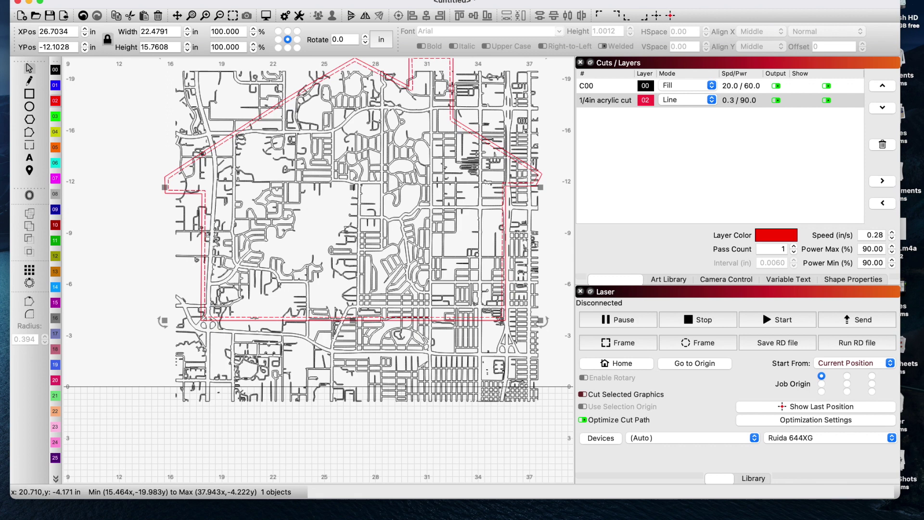
{"action": "right_click", "coordinate": [255, 319]}
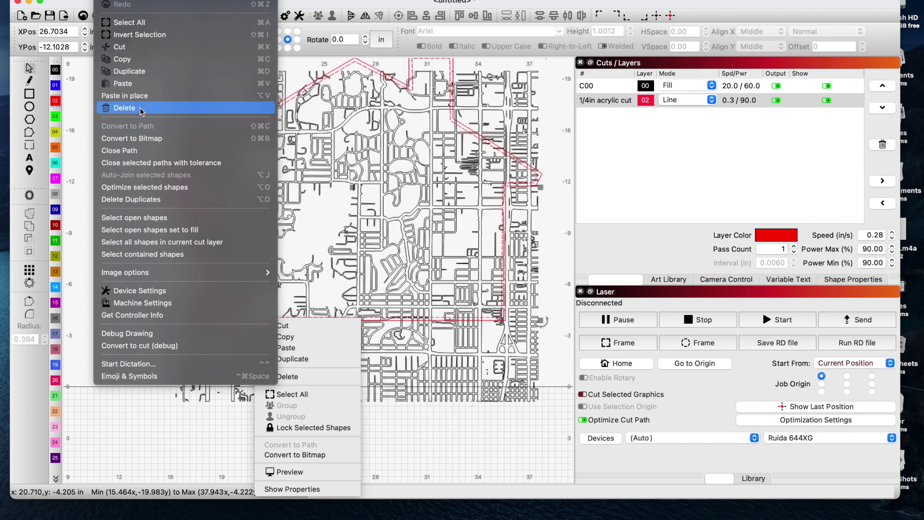
{"action": "left_click", "coordinate": [265, 98]}
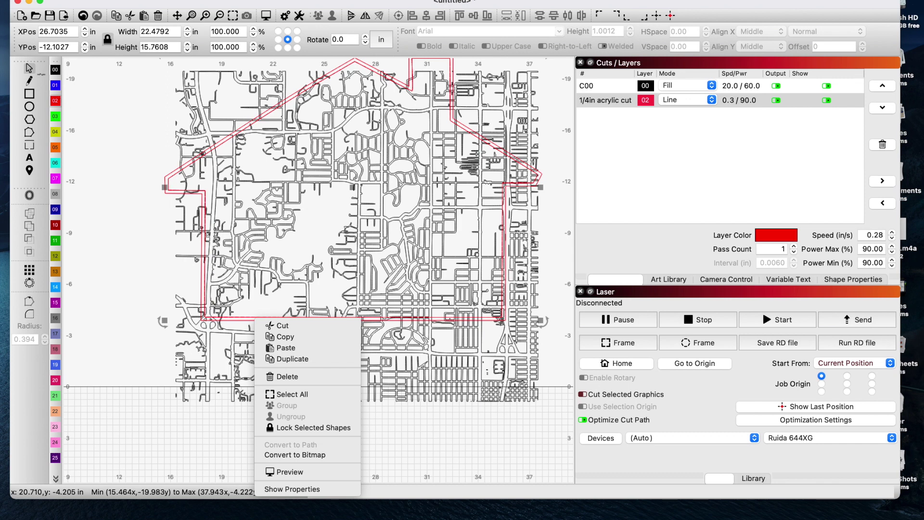
{"action": "key", "text": "Escape"}
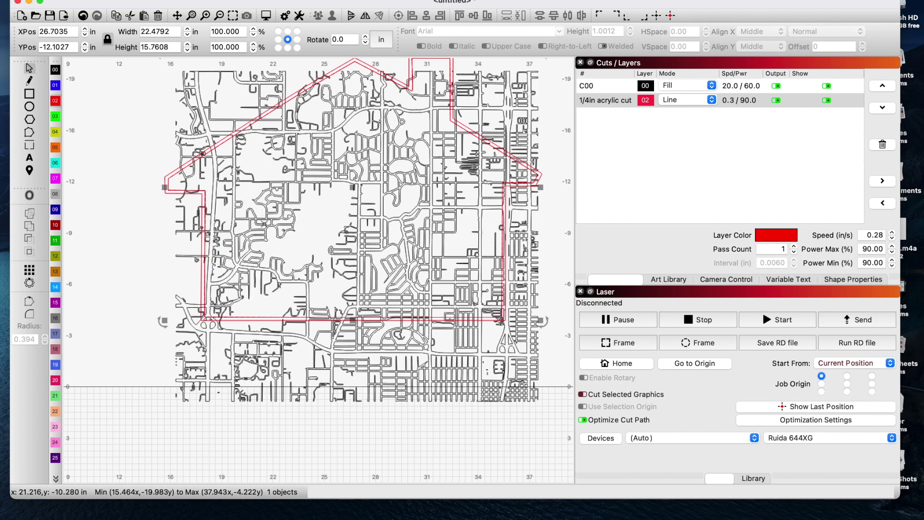
{"action": "left_click", "coordinate": [278, 235]}
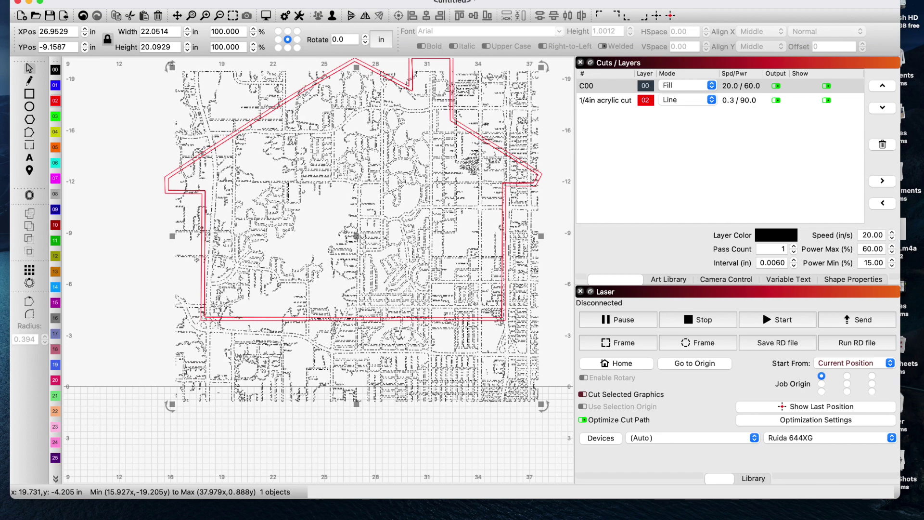
{"action": "key", "text": "Escape"}
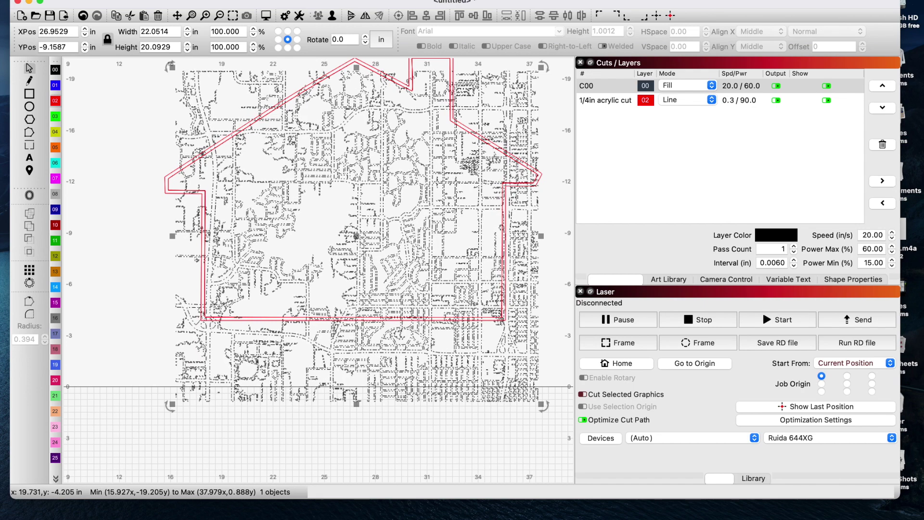
{"action": "key", "text": "super+a"}
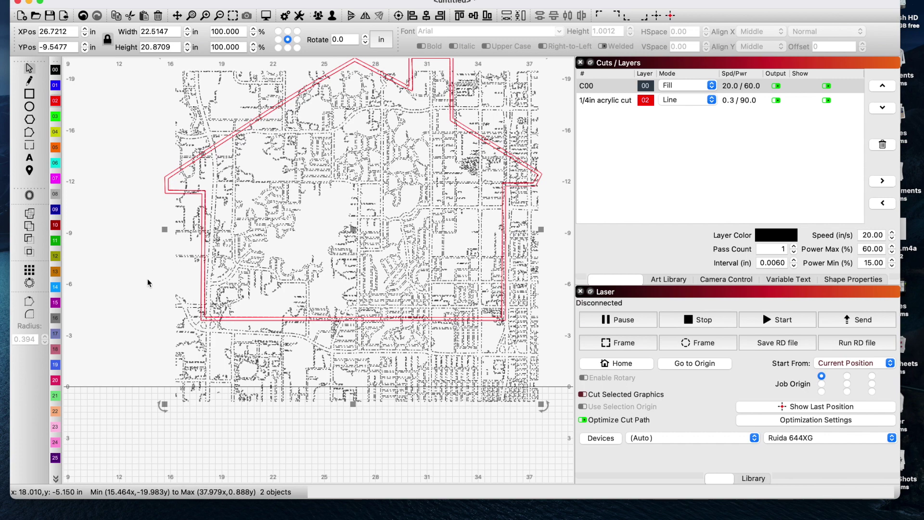
- Intersect the road map with the house outline, keeping only roads inside, then deselect
{"action": "left_click", "coordinate": [29, 252]}
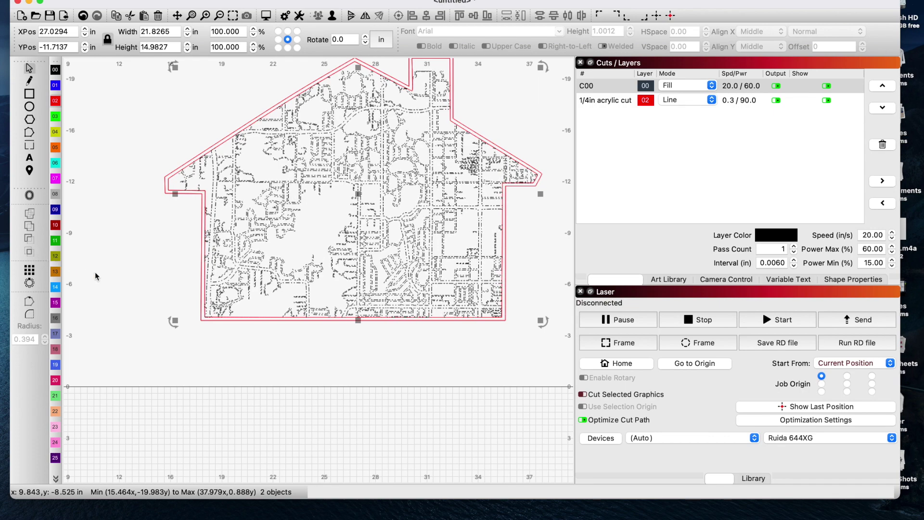
{"action": "left_click", "coordinate": [82, 161]}
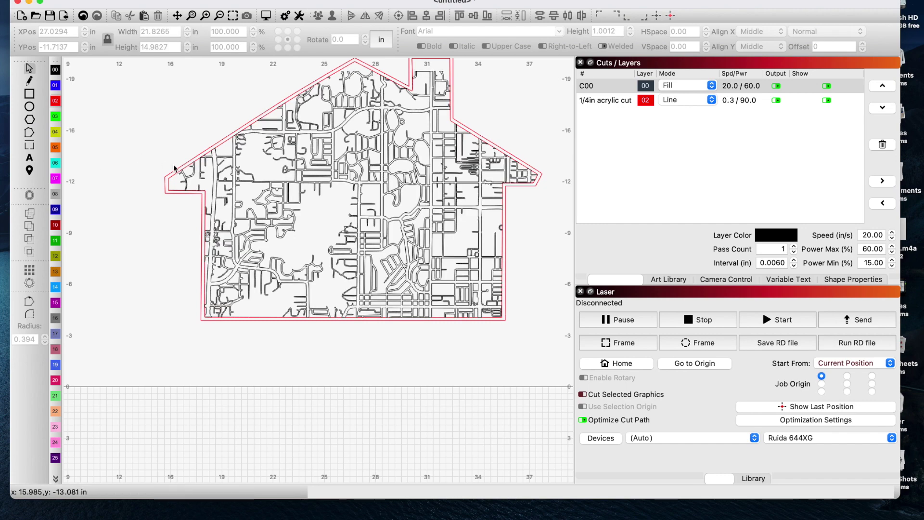
- Group the red outline and the trimmed road map into one object
{"action": "left_click", "coordinate": [166, 184]}
{"action": "scroll", "coordinate": [167, 179], "scroll_direction": "up", "scroll_amount": 4}
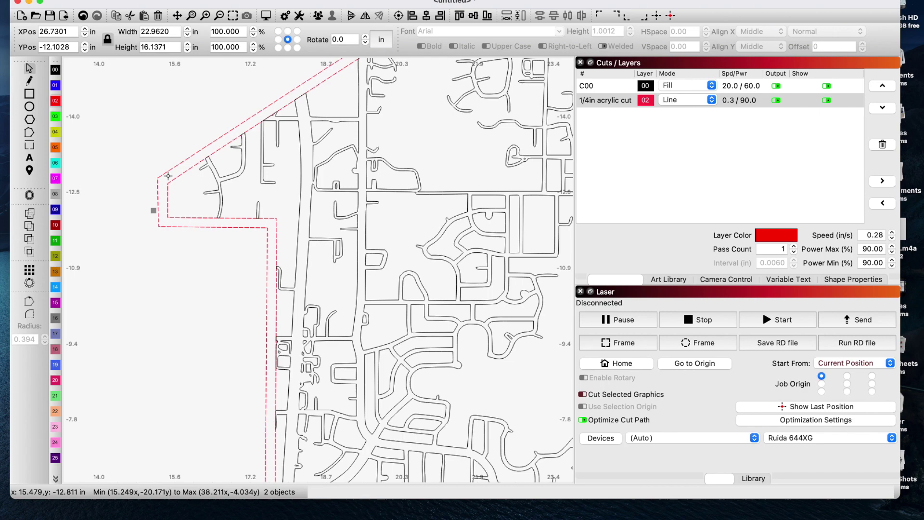
{"action": "scroll", "coordinate": [405, 171], "scroll_direction": "down", "scroll_amount": 5}
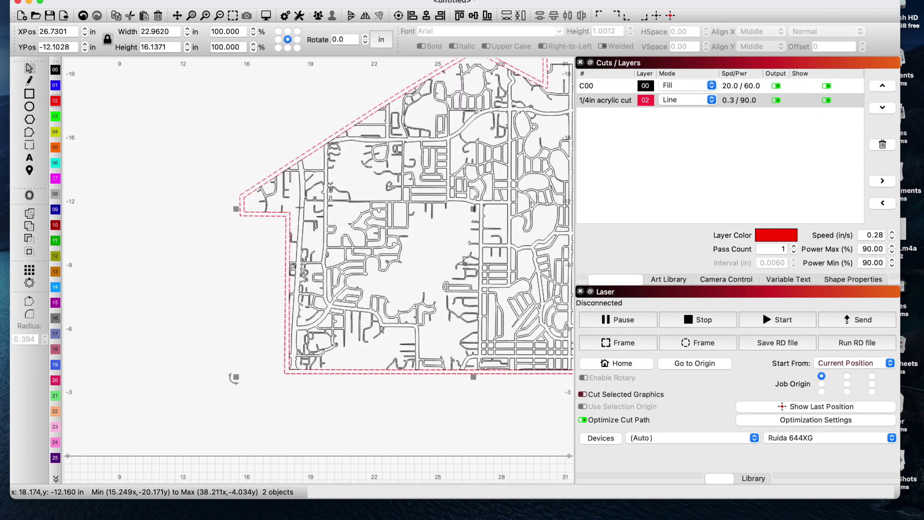
{"action": "scroll", "coordinate": [475, 137], "scroll_direction": "down", "scroll_amount": 2}
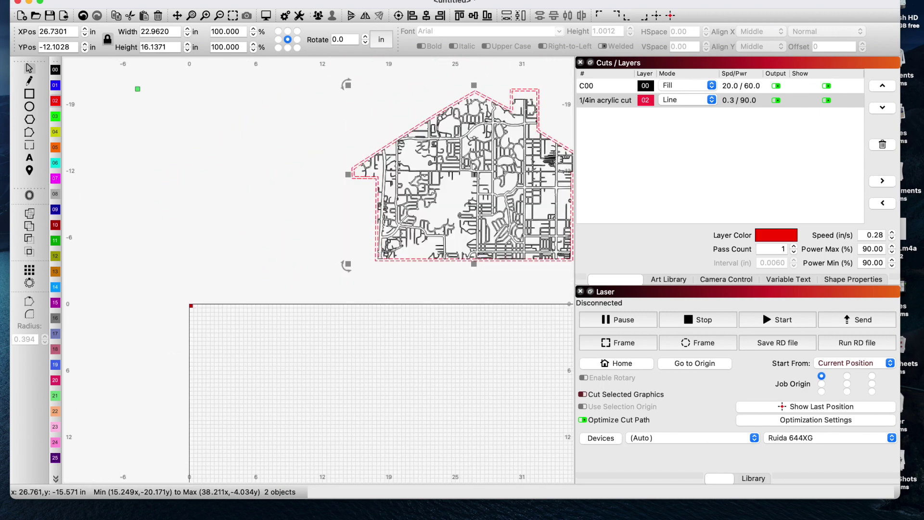
{"action": "left_click", "coordinate": [317, 15]}
- Move the house group onto the bed beside the text and shrink it to about 14.19 × 9.98 in
{"action": "scroll", "coordinate": [317, 170], "scroll_direction": "down", "scroll_amount": 4}
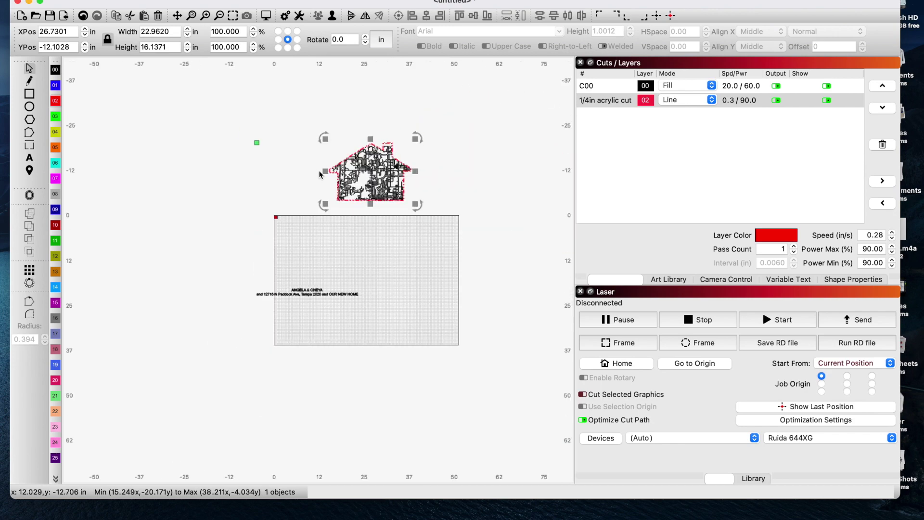
{"action": "left_click", "coordinate": [445, 165]}
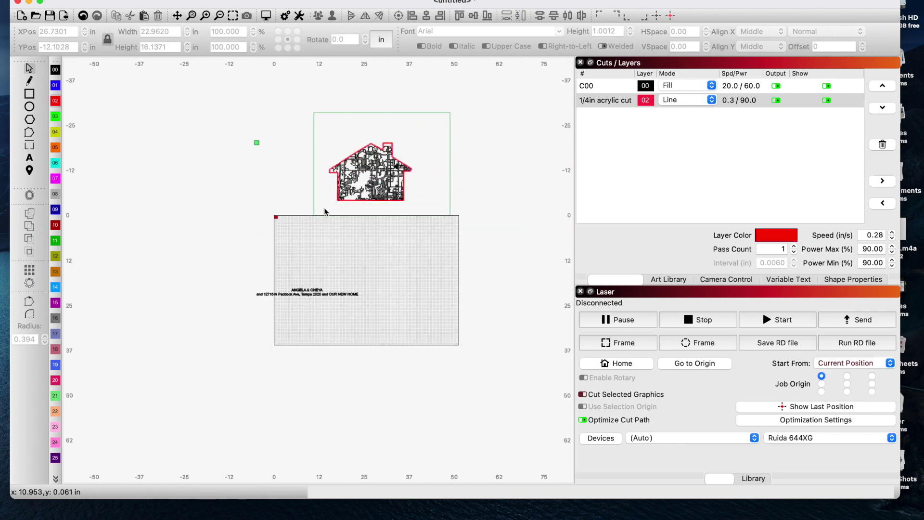
{"action": "left_click_drag", "start_coordinate": [359, 195], "coordinate": [359, 213]}
{"action": "left_click_drag", "start_coordinate": [379, 242], "coordinate": [401, 324]}
{"action": "left_click_drag", "start_coordinate": [437, 237], "coordinate": [387, 279]}
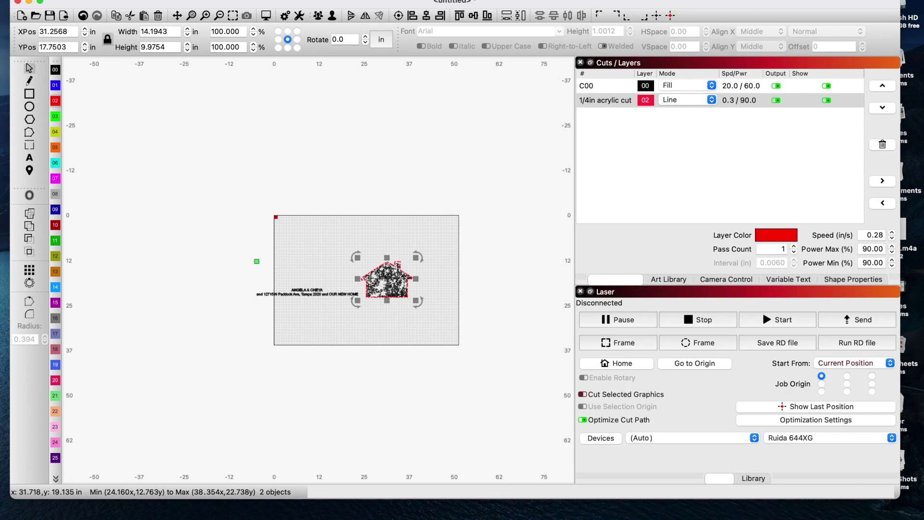
{"action": "scroll", "coordinate": [386, 279], "scroll_direction": "up", "scroll_amount": 5}
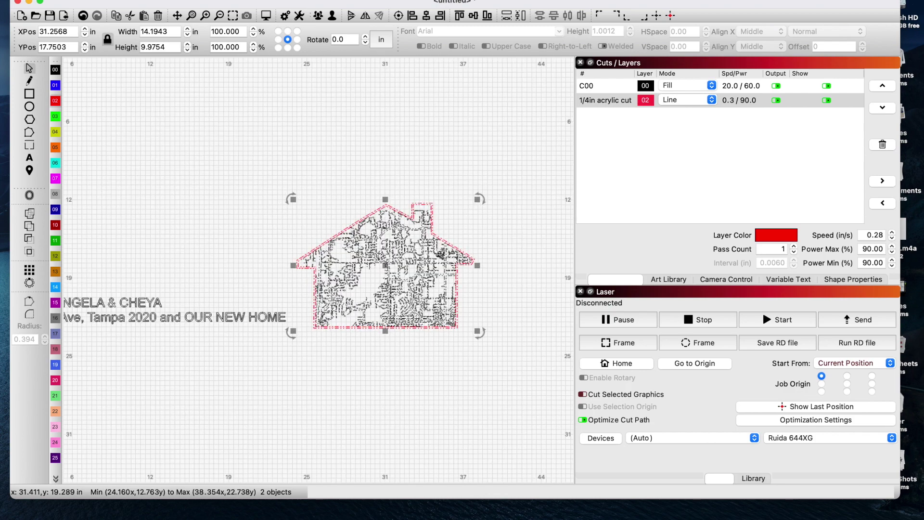
- Add the plain Star graphic from the Art Library's Stars category to the canvas
{"action": "left_click", "coordinate": [683, 280]}
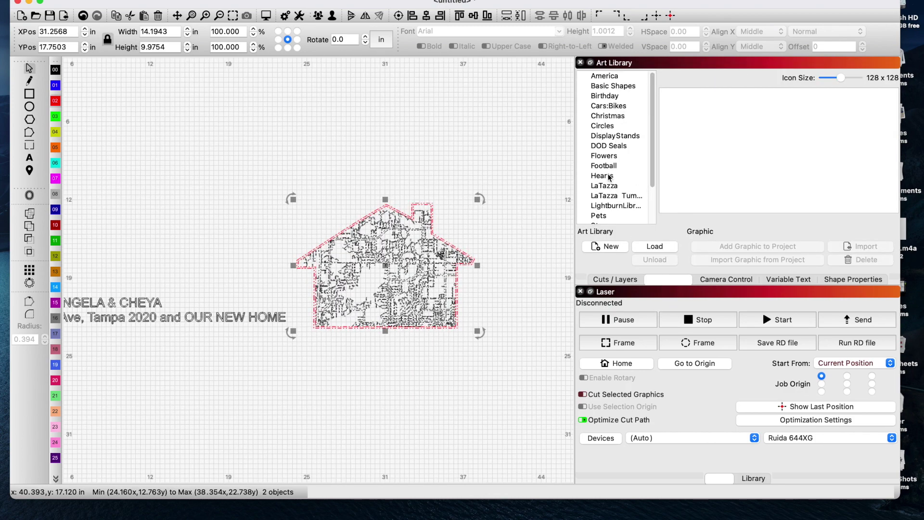
{"action": "scroll", "coordinate": [611, 192], "scroll_direction": "down", "scroll_amount": 2}
{"action": "left_click", "coordinate": [603, 209]}
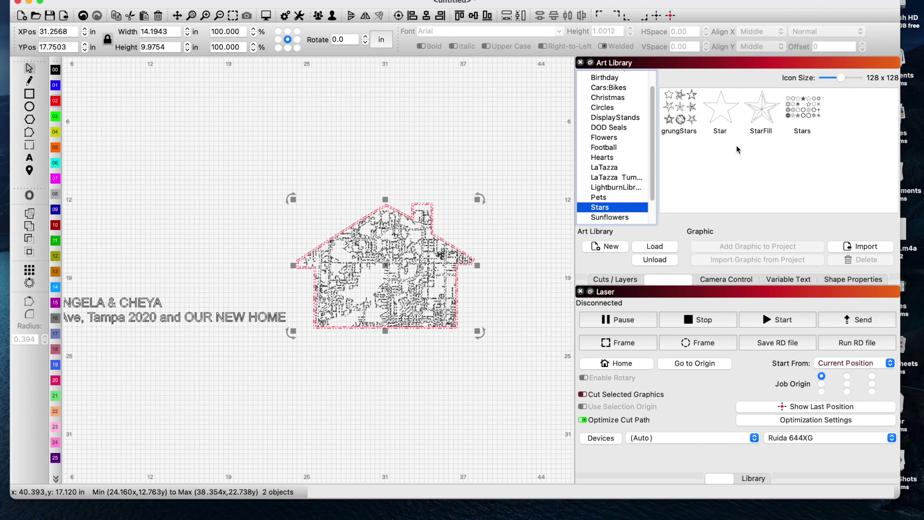
{"action": "left_click", "coordinate": [725, 120]}
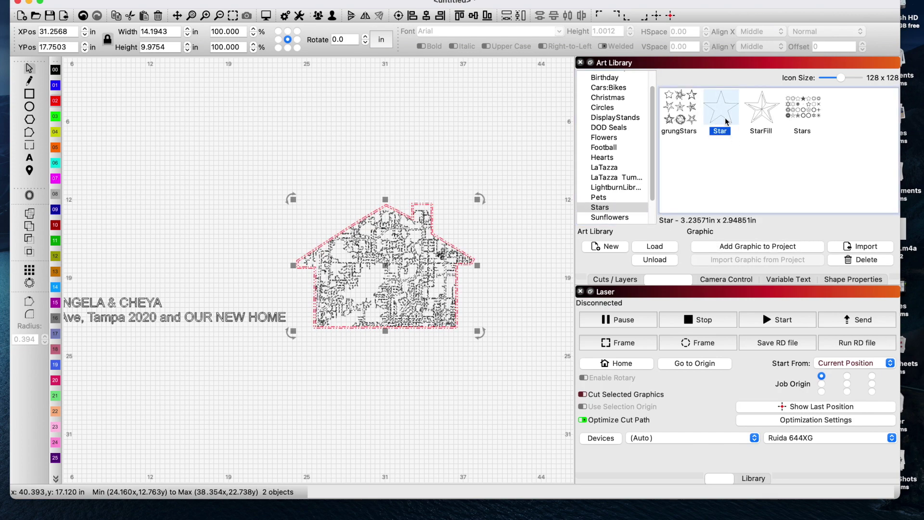
{"action": "left_click", "coordinate": [725, 121]}
{"action": "left_click_drag", "start_coordinate": [726, 121], "coordinate": [494, 214]}
- Move the star onto the map's left part and shrink it to about 0.82 × 0.75 in
{"action": "scroll", "coordinate": [486, 236], "scroll_direction": "up", "scroll_amount": 5}
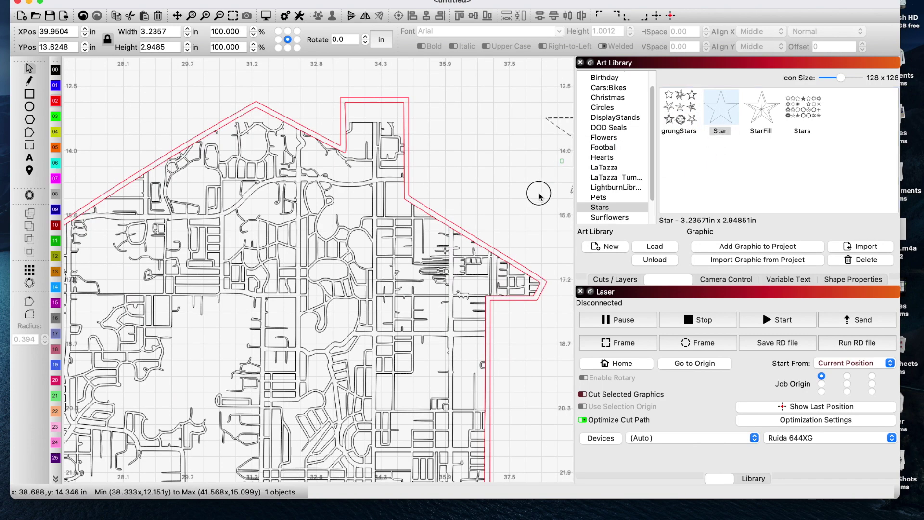
{"action": "left_click", "coordinate": [561, 145]}
{"action": "left_click_drag", "start_coordinate": [560, 145], "coordinate": [233, 327]}
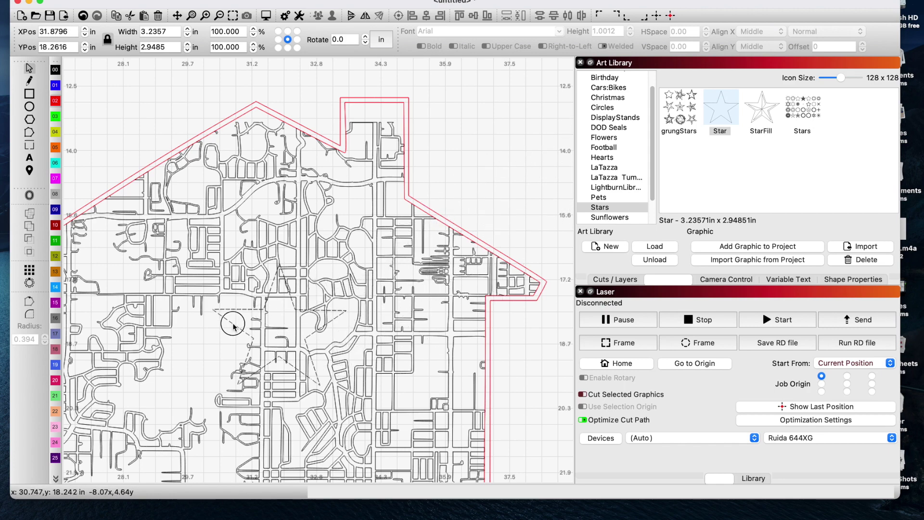
{"action": "scroll", "coordinate": [241, 323], "scroll_direction": "down", "scroll_amount": 1}
{"action": "scroll", "coordinate": [242, 320], "scroll_direction": "down", "scroll_amount": 1}
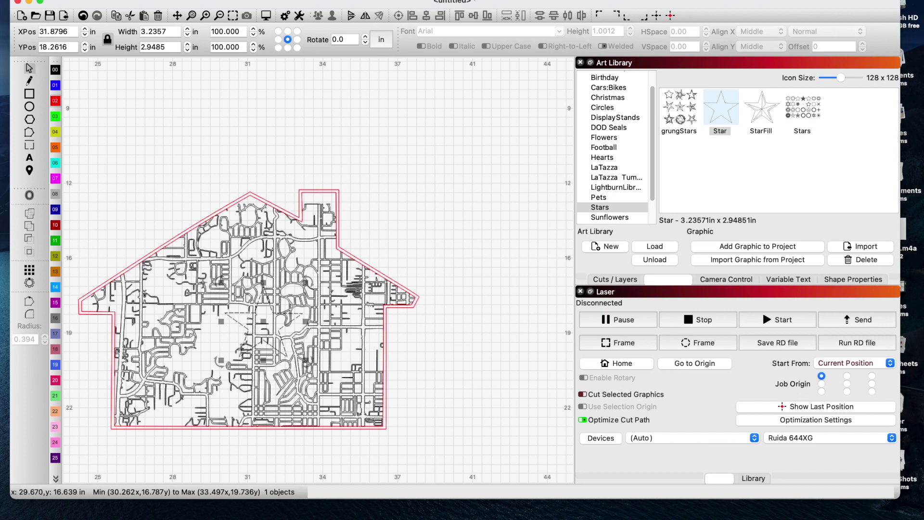
{"action": "scroll", "coordinate": [199, 272], "scroll_direction": "up", "scroll_amount": 1}
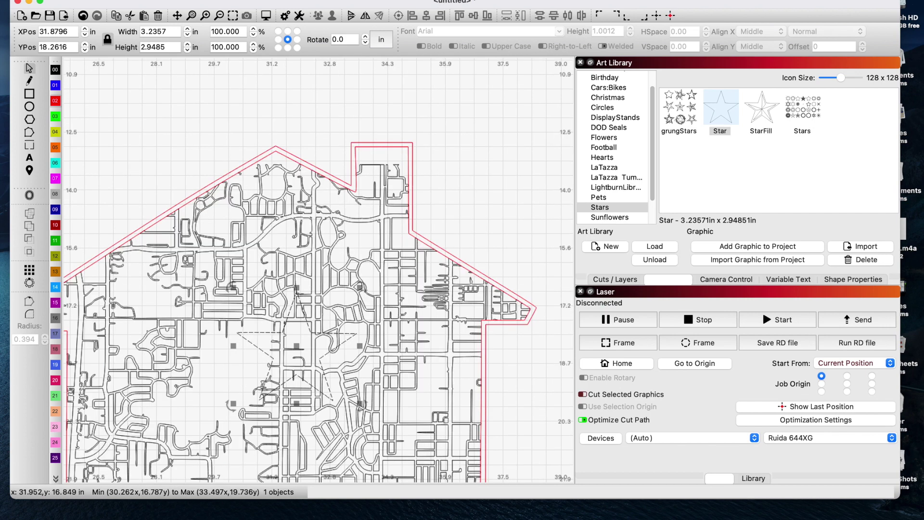
{"action": "left_click_drag", "start_coordinate": [231, 287], "coordinate": [321, 372]}
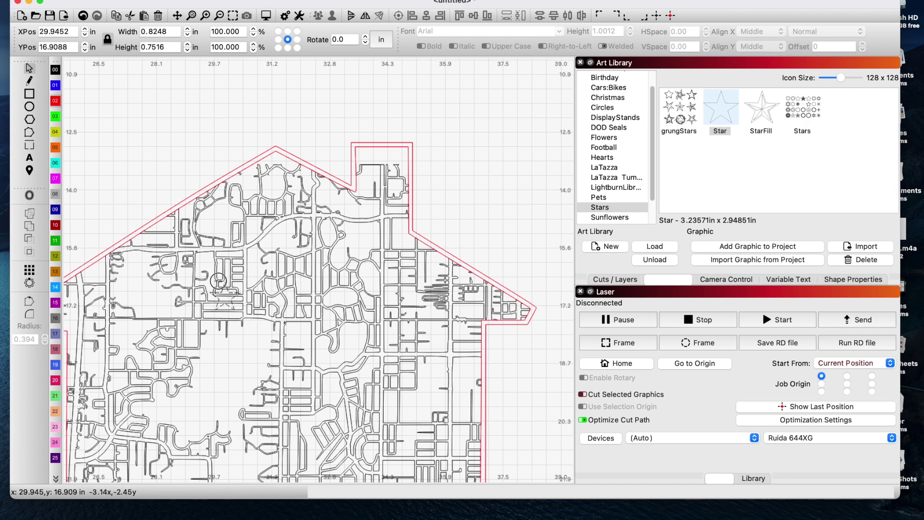
{"action": "scroll", "coordinate": [206, 263], "scroll_direction": "up", "scroll_amount": 1}
{"action": "left_click", "coordinate": [205, 264]}
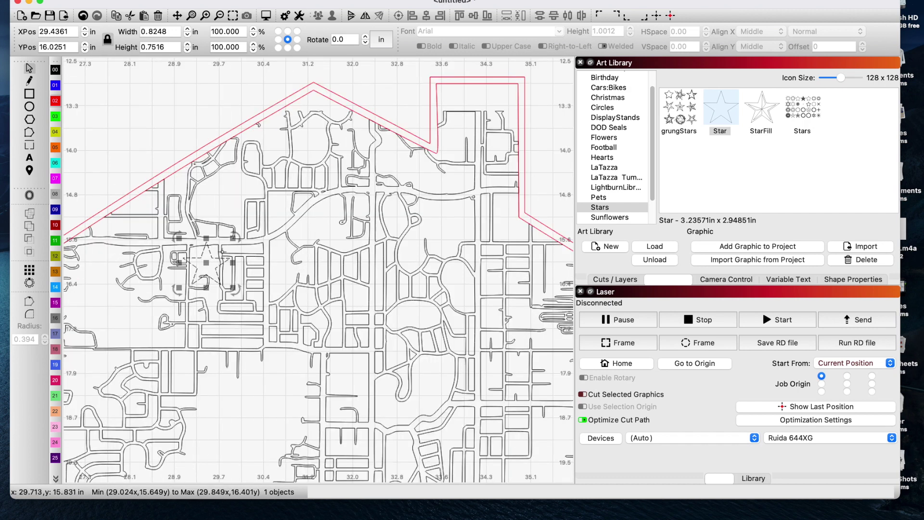
- Shrink the star to about half an inch and delete an unwanted inward offset copy
{"action": "left_click_drag", "start_coordinate": [232, 238], "coordinate": [207, 258]}
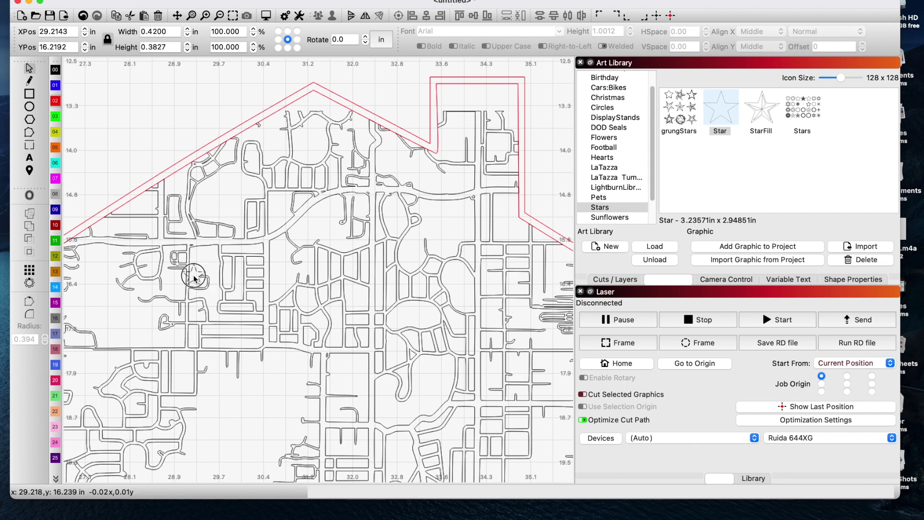
{"action": "scroll", "coordinate": [194, 278], "scroll_direction": "up", "scroll_amount": 2}
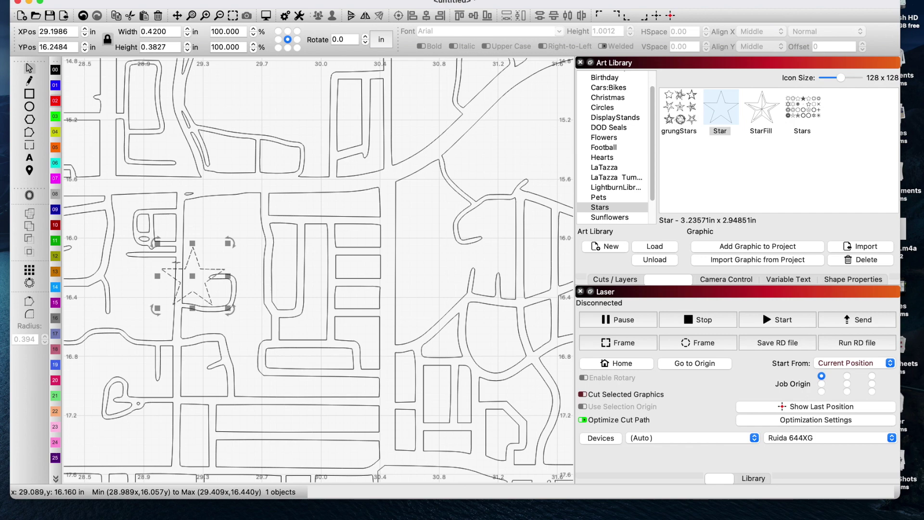
{"action": "left_click", "coordinate": [171, 262]}
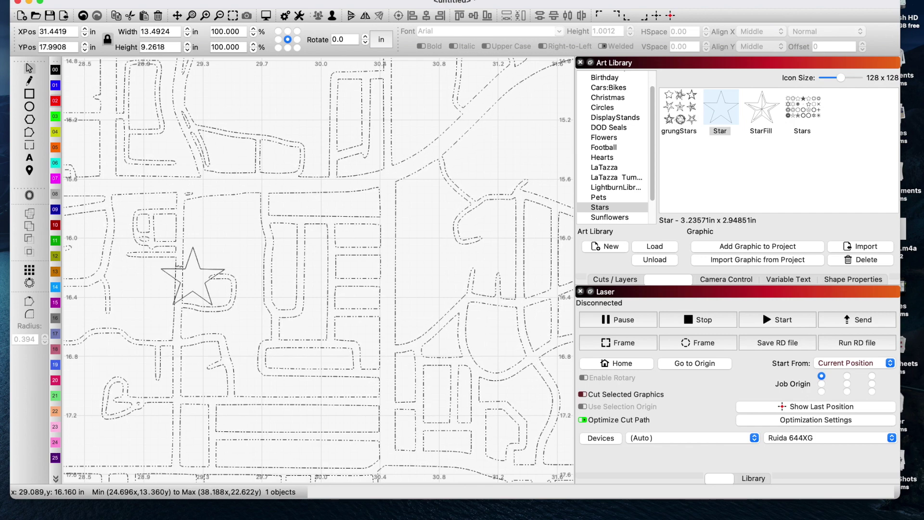
{"action": "left_click", "coordinate": [185, 267]}
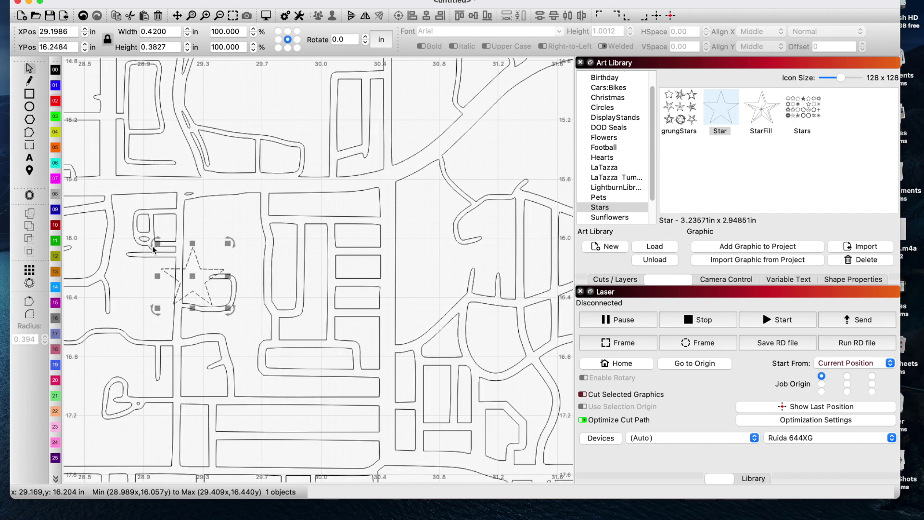
{"action": "left_click", "coordinate": [30, 196]}
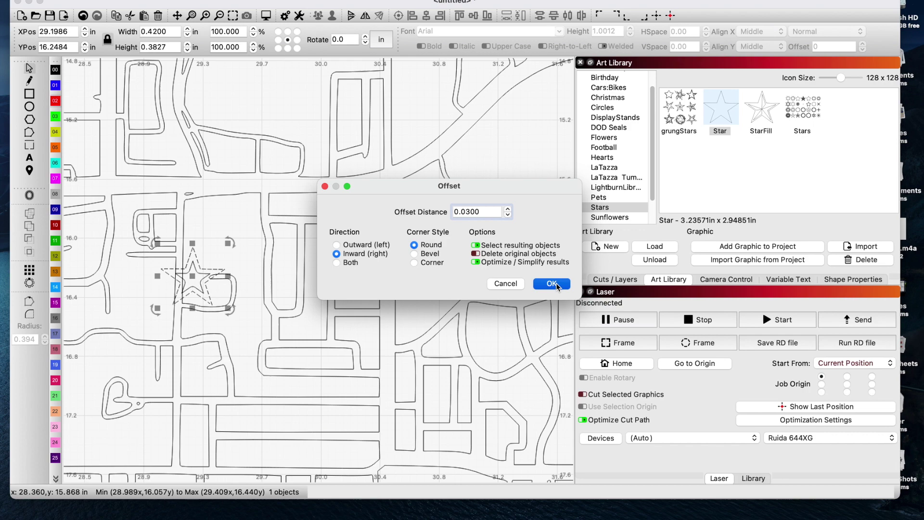
{"action": "left_click", "coordinate": [552, 284]}
{"action": "left_click", "coordinate": [183, 262]}
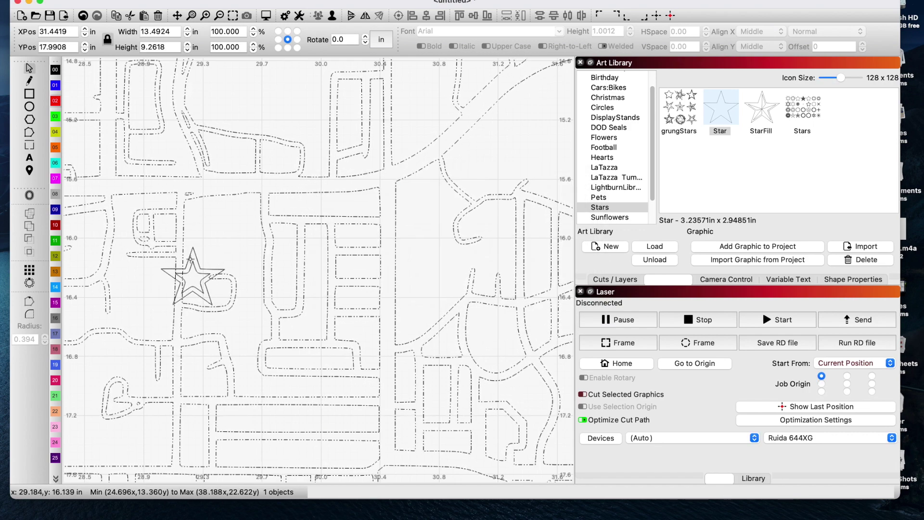
{"action": "left_click", "coordinate": [32, 241]}
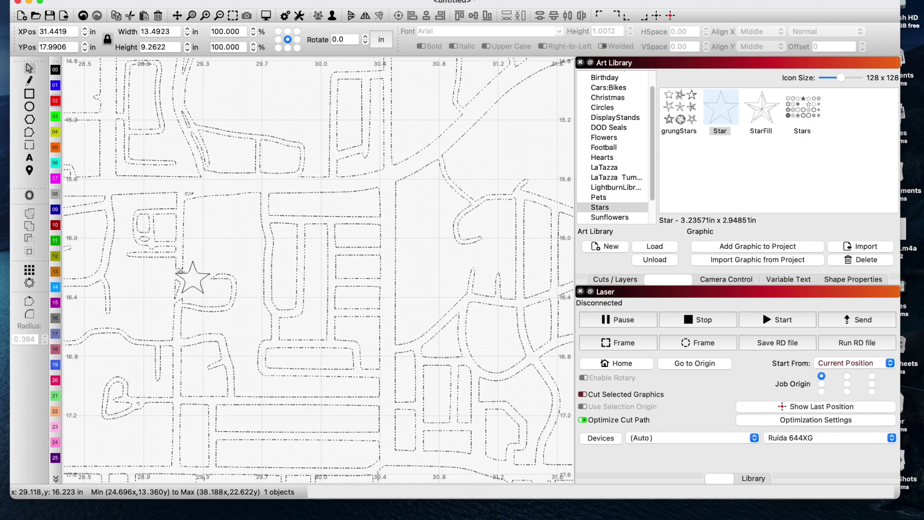
- Offset the star outward by 0.03 in with round corners
{"action": "left_click", "coordinate": [180, 272]}
{"action": "left_click", "coordinate": [29, 195]}
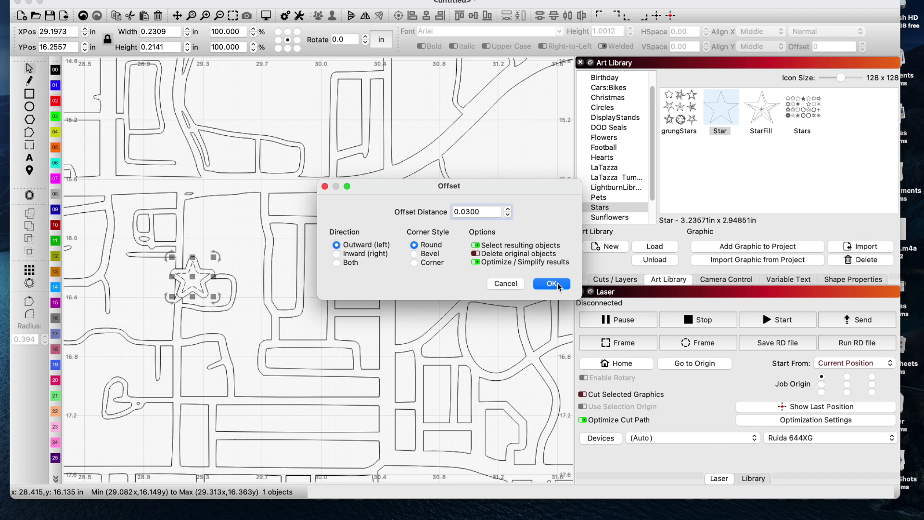
{"action": "left_click", "coordinate": [552, 283]}
{"action": "scroll", "coordinate": [207, 279], "scroll_direction": "up", "scroll_amount": 3}
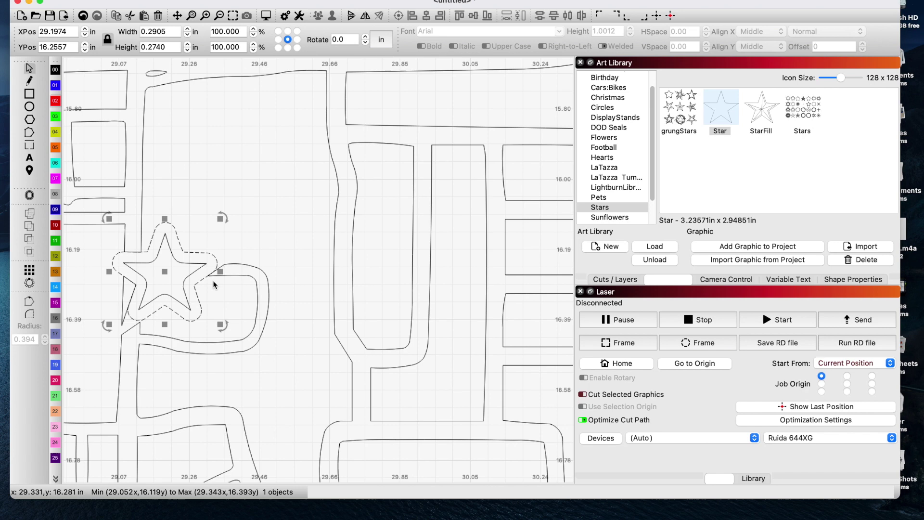
{"action": "scroll", "coordinate": [214, 284], "scroll_direction": "up", "scroll_amount": 2}
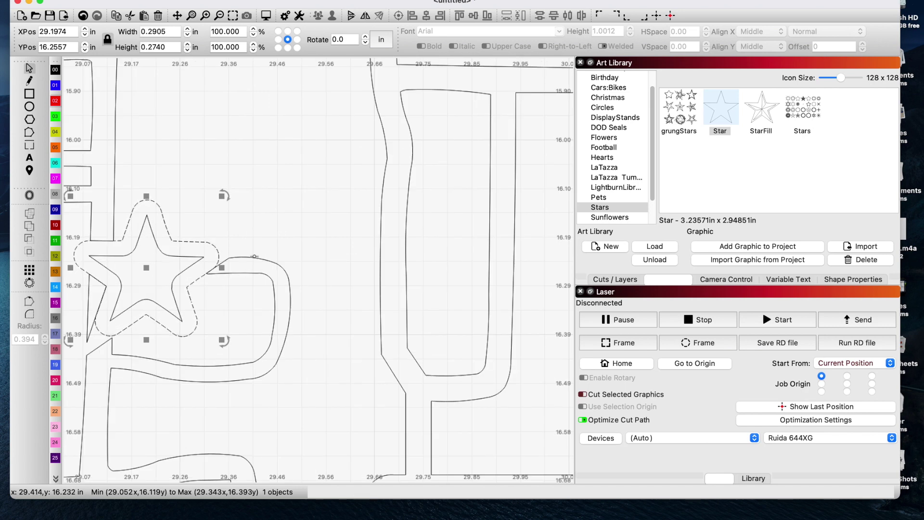
{"action": "scroll", "coordinate": [254, 257], "scroll_direction": "down", "scroll_amount": 6}
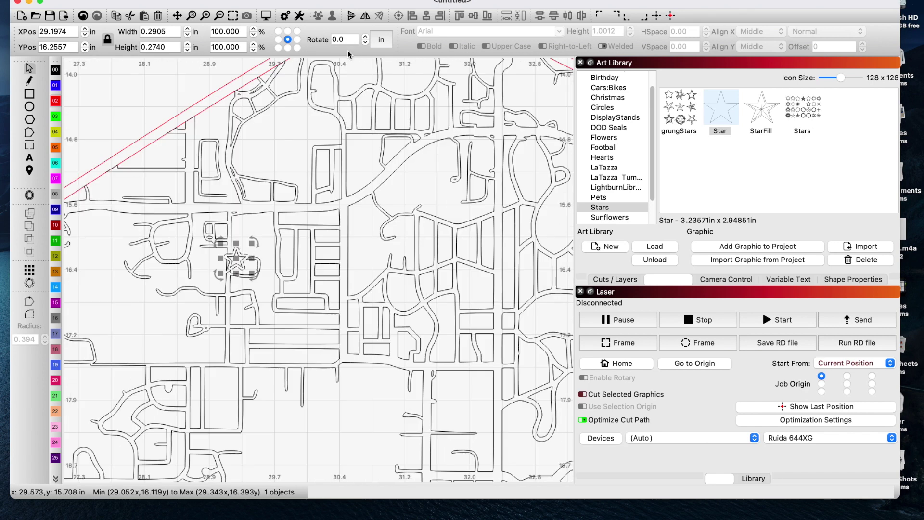
{"action": "left_click", "coordinate": [267, 16]}
{"action": "scroll", "coordinate": [728, 158], "scroll_direction": "up", "scroll_amount": 3}
{"action": "scroll", "coordinate": [728, 159], "scroll_direction": "up", "scroll_amount": 5}
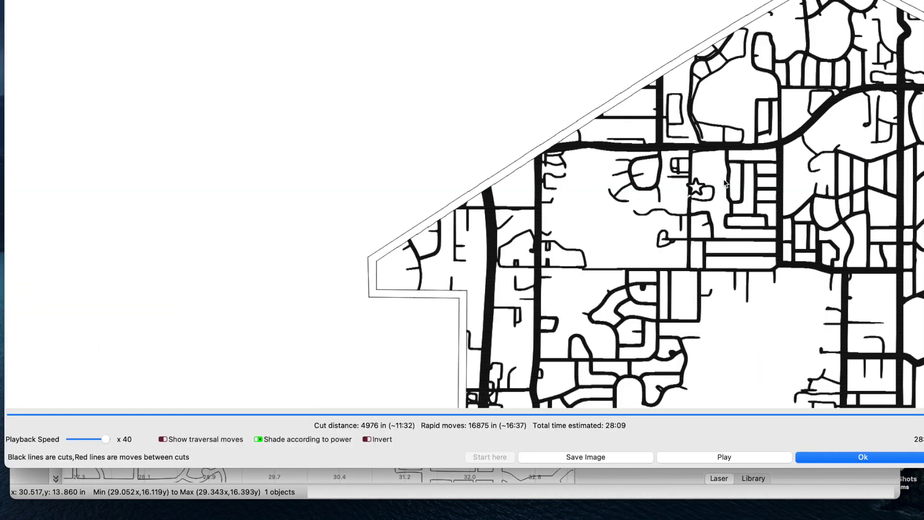
{"action": "scroll", "coordinate": [700, 197], "scroll_direction": "up", "scroll_amount": 3}
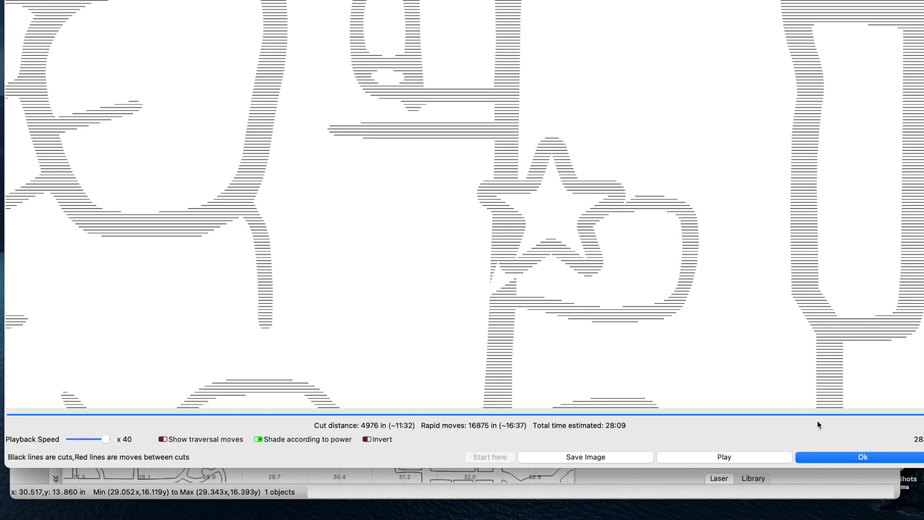
{"action": "left_click", "coordinate": [843, 457]}
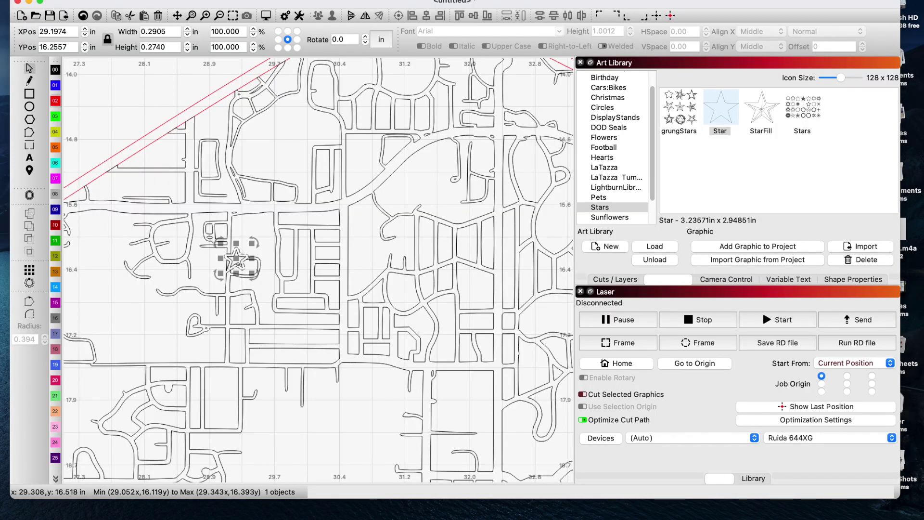
{"action": "scroll", "coordinate": [236, 261], "scroll_direction": "up", "scroll_amount": 1}
- Enlarge the star slightly by its corner handle
{"action": "left_click", "coordinate": [256, 235]}
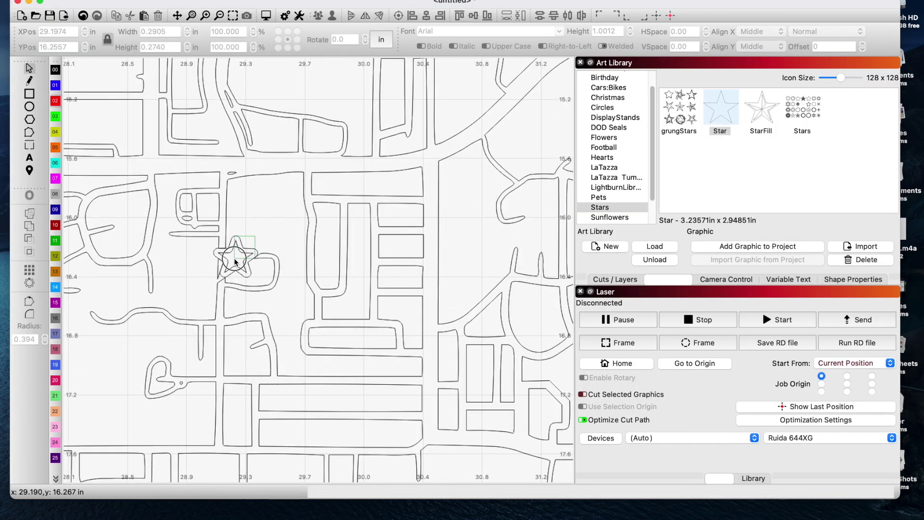
{"action": "key", "text": "ctrl+a"}
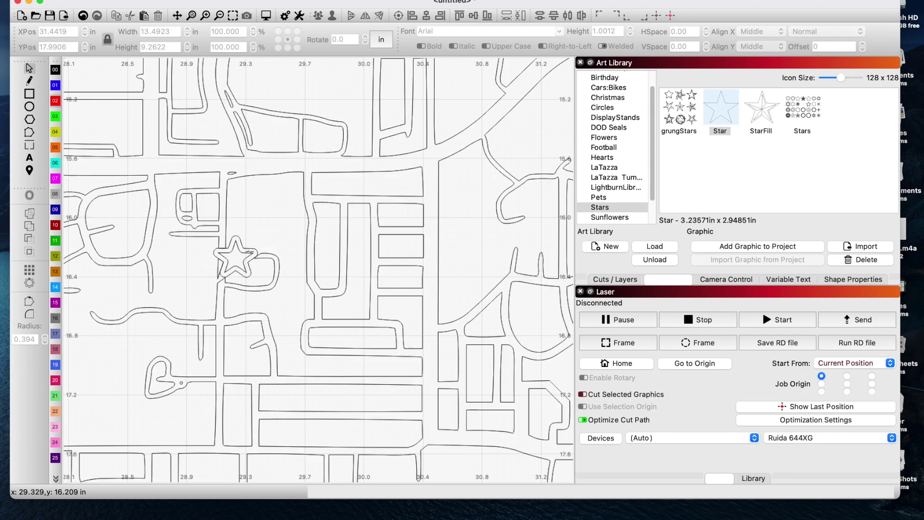
{"action": "left_click", "coordinate": [239, 257]}
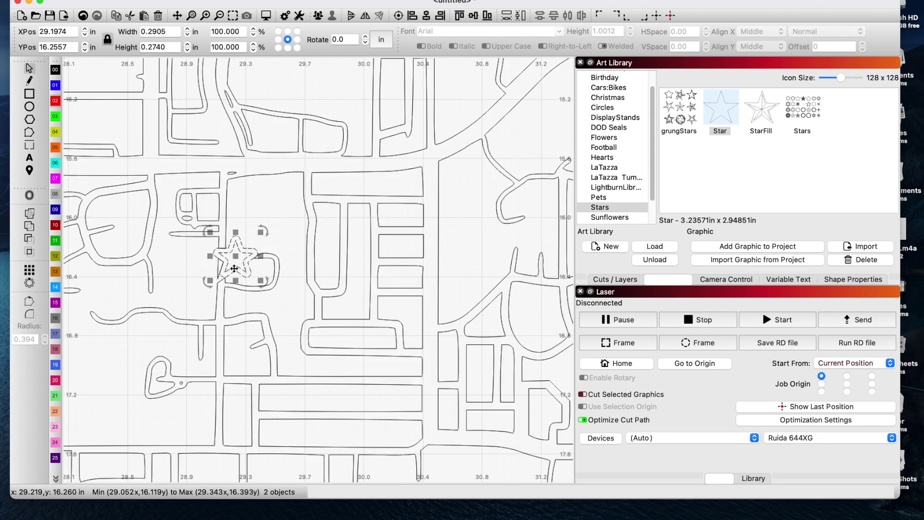
{"action": "left_click_drag", "start_coordinate": [259, 279], "coordinate": [267, 287]}
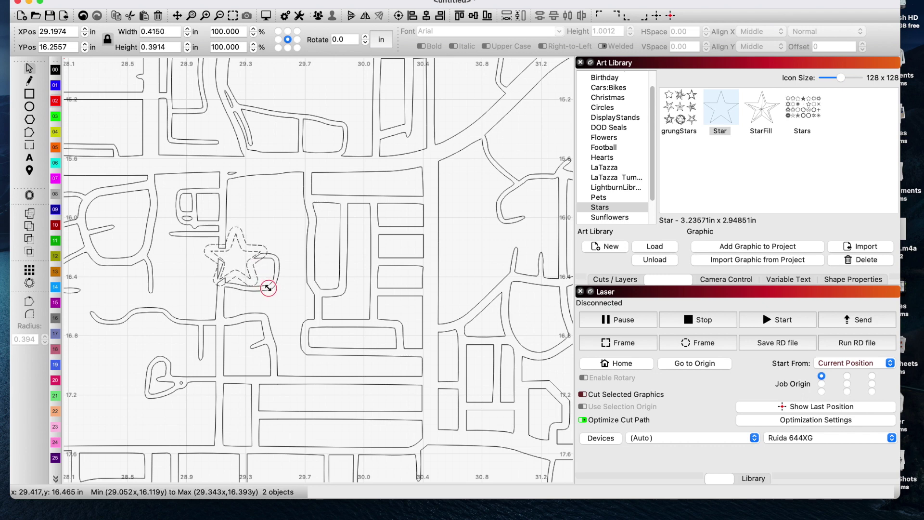
{"action": "left_click", "coordinate": [301, 269]}
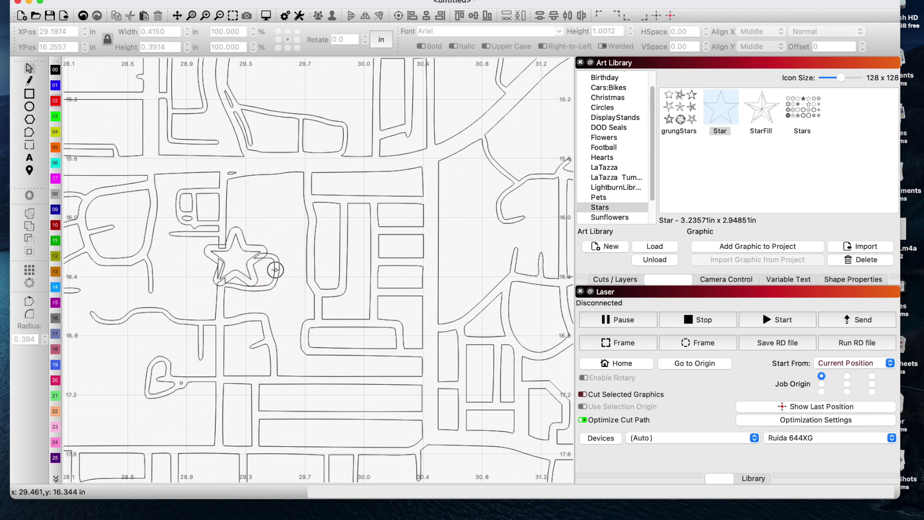
- Select the whole map with the star and weld them into one shape
{"action": "left_click", "coordinate": [275, 269]}
{"action": "left_click", "coordinate": [246, 256]}
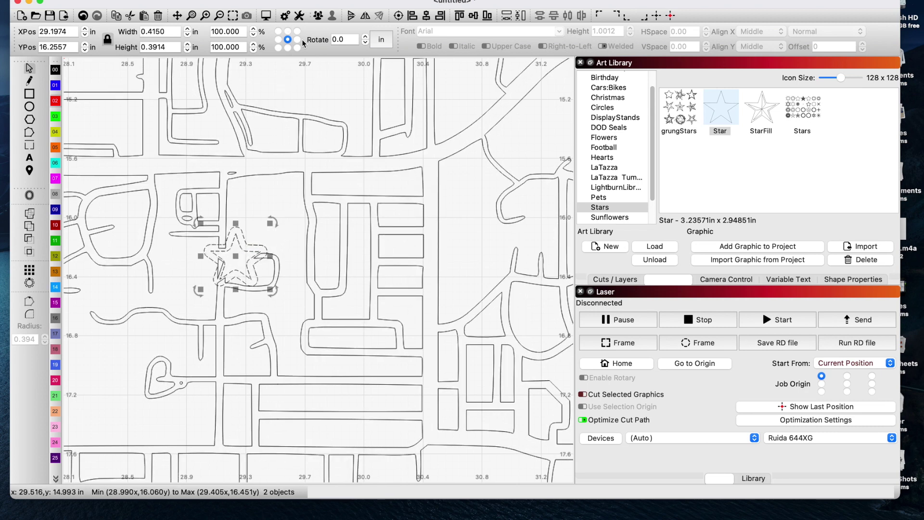
{"action": "left_click", "coordinate": [284, 251]}
{"action": "key", "text": "ctrl+a"}
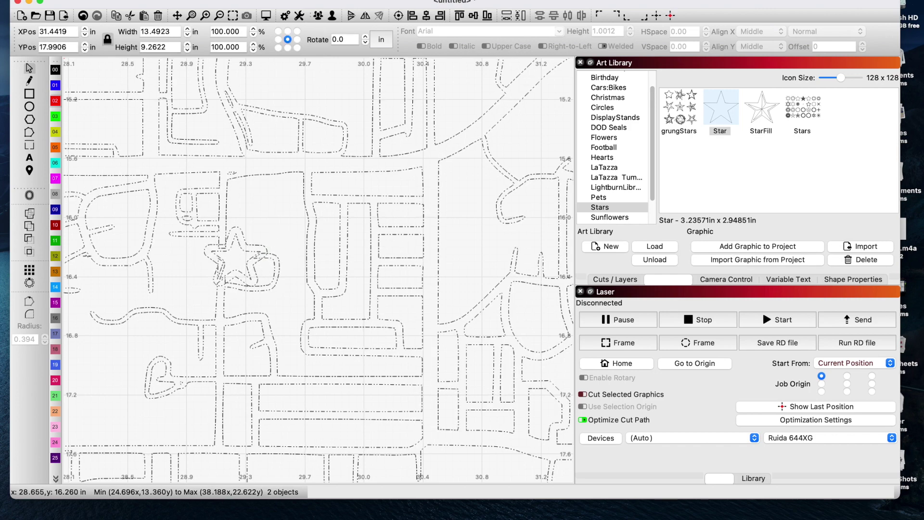
{"action": "left_click", "coordinate": [30, 226]}
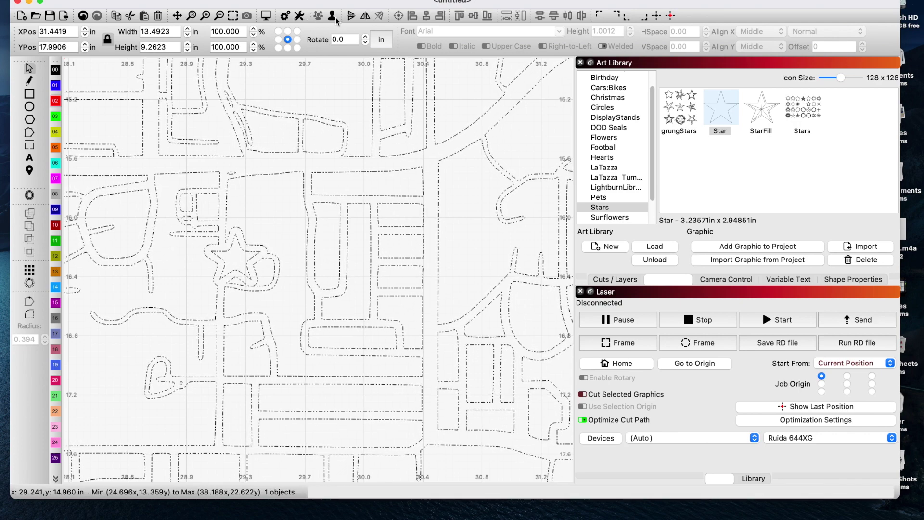
- Preview the laser job and zoom around the house-shaped map
{"action": "left_click", "coordinate": [268, 18]}
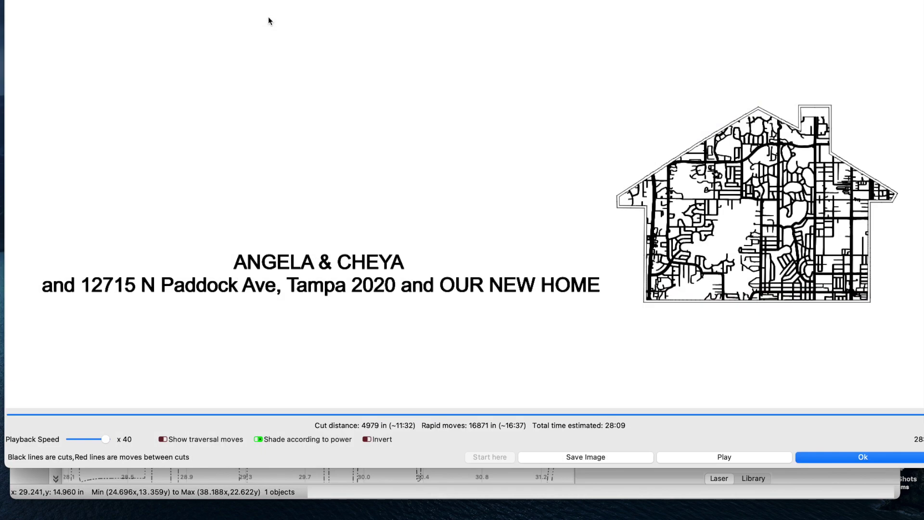
{"action": "scroll", "coordinate": [730, 174], "scroll_direction": "up", "scroll_amount": 8}
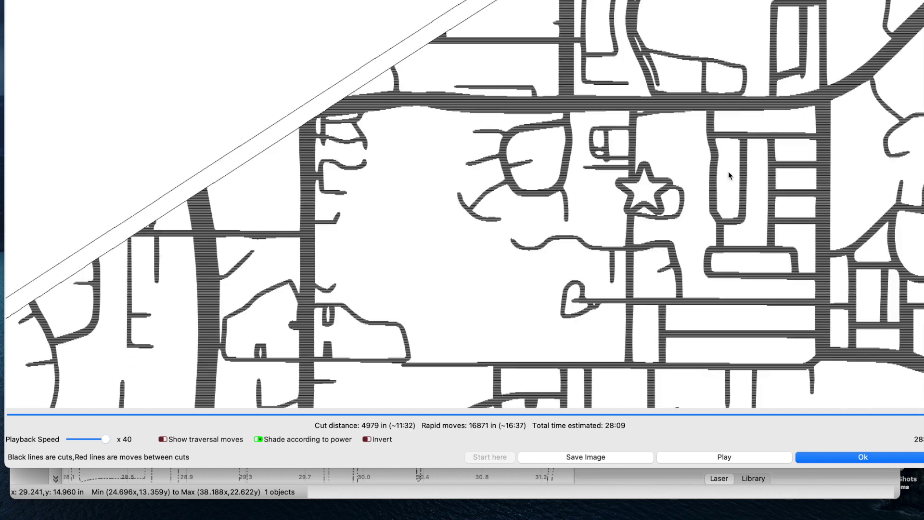
{"action": "scroll", "coordinate": [729, 172], "scroll_direction": "down", "scroll_amount": 4}
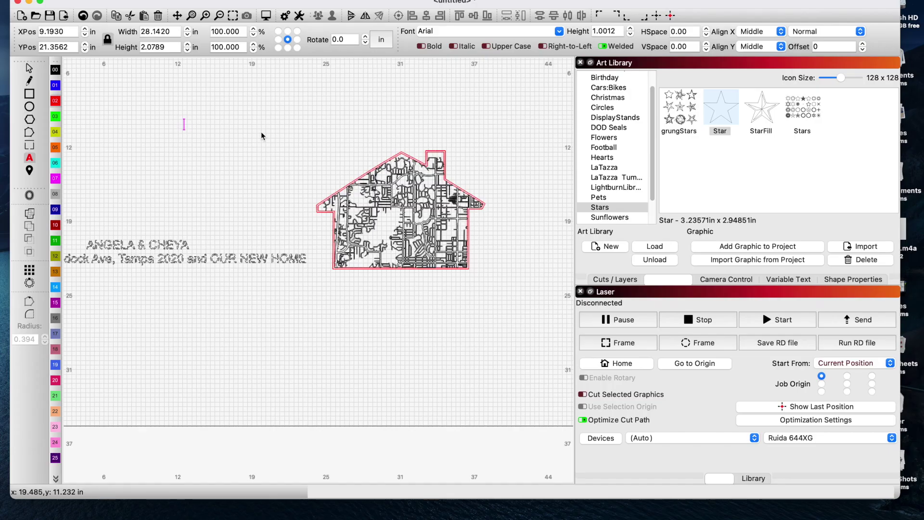
- Type the couple's names in capitals as new text and choose a different font
{"action": "type", "text": "ANGELA & CHEYA"}
{"action": "left_click", "coordinate": [558, 31]}
{"action": "left_click", "coordinate": [482, 213]}
- Retype the couple's names in mixed case and set them in the Countryside two script font
{"action": "key", "text": "BackSpace"}
{"action": "key", "text": "BackSpace"}
{"action": "key", "text": "BackSpace"}
{"action": "key", "text": "BackSpace"}
{"action": "key", "text": "BackSpace"}
{"action": "key", "text": "BackSpace"}
{"action": "key", "text": "BackSpace"}
{"action": "key", "text": "BackSpace"}
{"action": "key", "text": "BackSpace"}
{"action": "key", "text": "BackSpace"}
{"action": "key", "text": "BackSpace"}
{"action": "key", "text": "BackSpace"}
{"action": "key", "text": "BackSpace"}
{"action": "key", "text": "BackSpace"}
{"action": "type", "text": "Angela & Cheya"}
{"action": "left_click", "coordinate": [559, 31]}
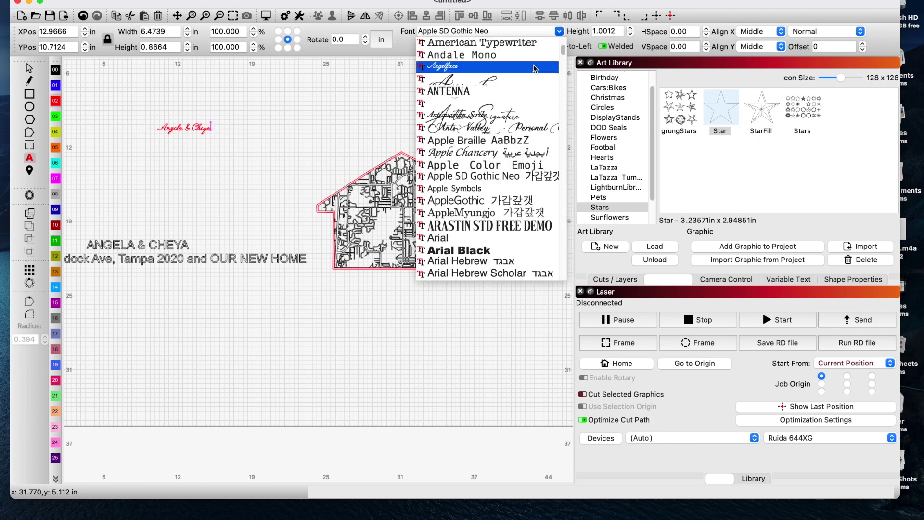
{"action": "scroll", "coordinate": [523, 230], "scroll_direction": "down", "scroll_amount": 5}
{"action": "left_click", "coordinate": [482, 243]}
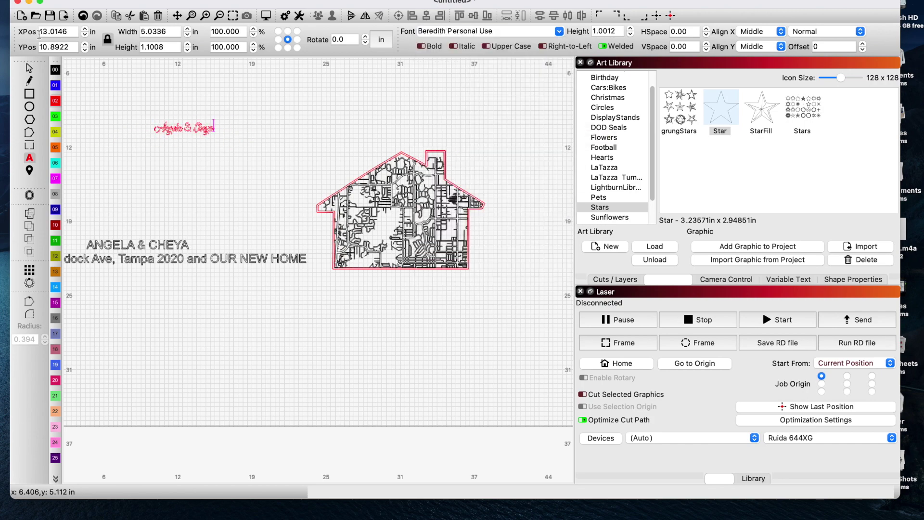
{"action": "left_click", "coordinate": [559, 31]}
{"action": "scroll", "coordinate": [479, 173], "scroll_direction": "down", "scroll_amount": 5}
{"action": "left_click", "coordinate": [481, 248]}
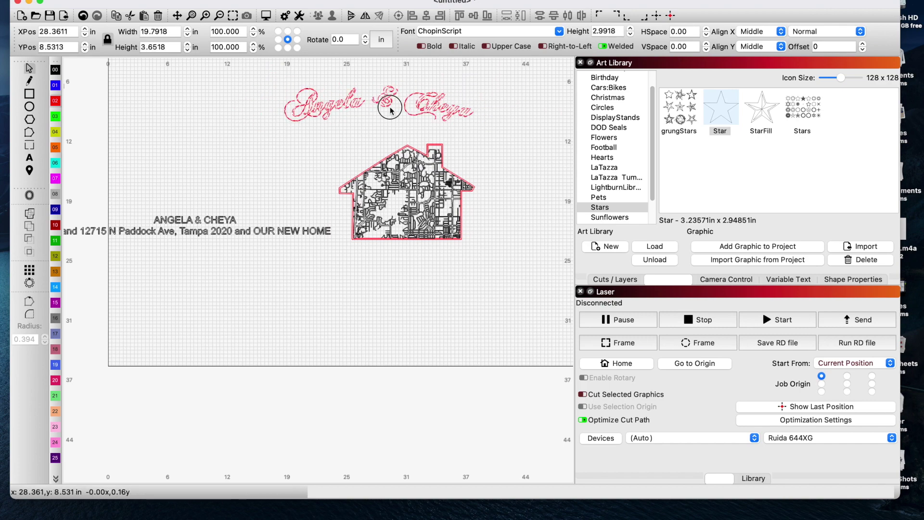
{"action": "left_click", "coordinate": [559, 31]}
{"action": "left_click", "coordinate": [501, 233]}
- Add 'Our New Home', the street address, city and '2020' on separate lines in a serif font
{"action": "type", "text": "Our New Home"}
{"action": "key", "text": "Return"}
{"action": "type", "text": "Tampa, FL"}
{"action": "key", "text": "Return"}
{"action": "type", "text": "2020"}
{"action": "left_click", "coordinate": [558, 31]}
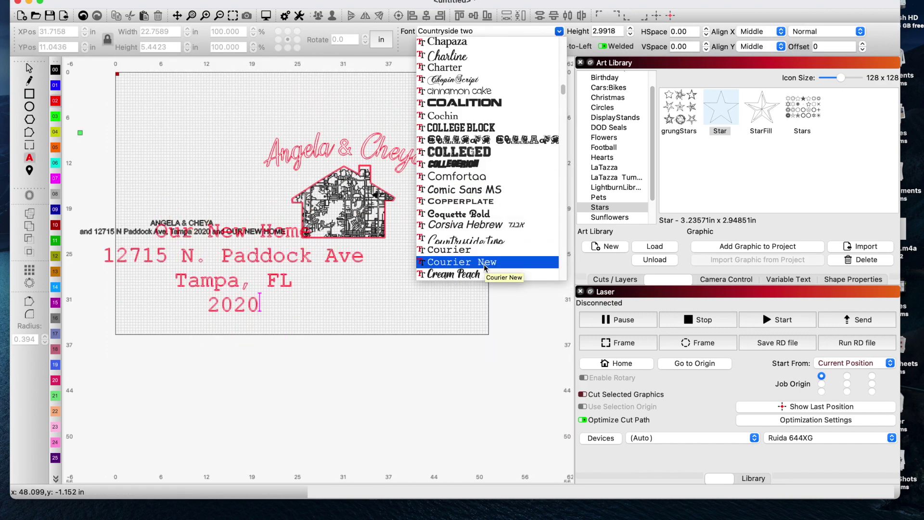
{"action": "left_click", "coordinate": [482, 203]}
{"action": "left_click", "coordinate": [559, 31]}
{"action": "scroll", "coordinate": [481, 144], "scroll_direction": "down", "scroll_amount": 5}
{"action": "left_click", "coordinate": [482, 144]}
- Delete the old Arial text line and draw a rectangle enclosing names, house and address
{"action": "left_click", "coordinate": [258, 235]}
{"action": "key", "text": "Delete"}
{"action": "key", "text": "super+r"}
{"action": "left_click_drag", "start_coordinate": [268, 134], "coordinate": [272, 149]}
{"action": "left_click_drag", "start_coordinate": [294, 198], "coordinate": [407, 286]}
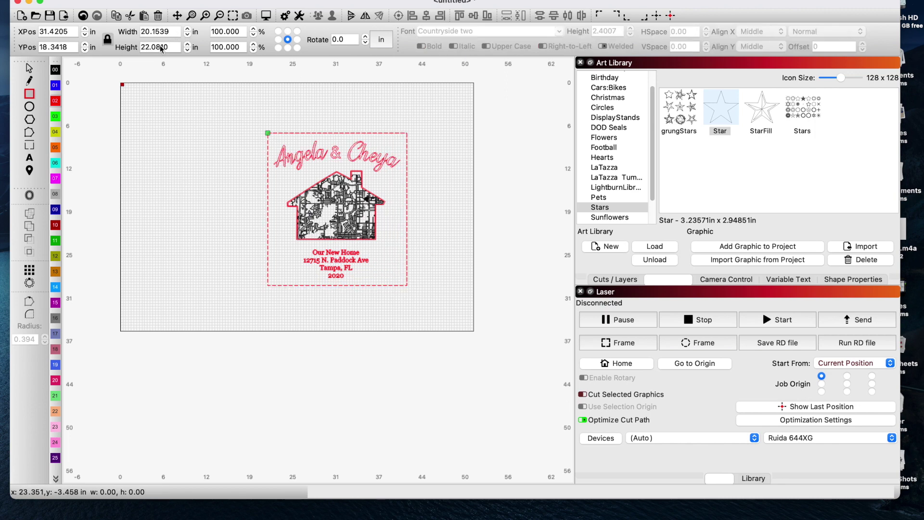
- Size the framed design to 24 in high by 20 in wide and nudge it into place
{"action": "left_click", "coordinate": [30, 70]}
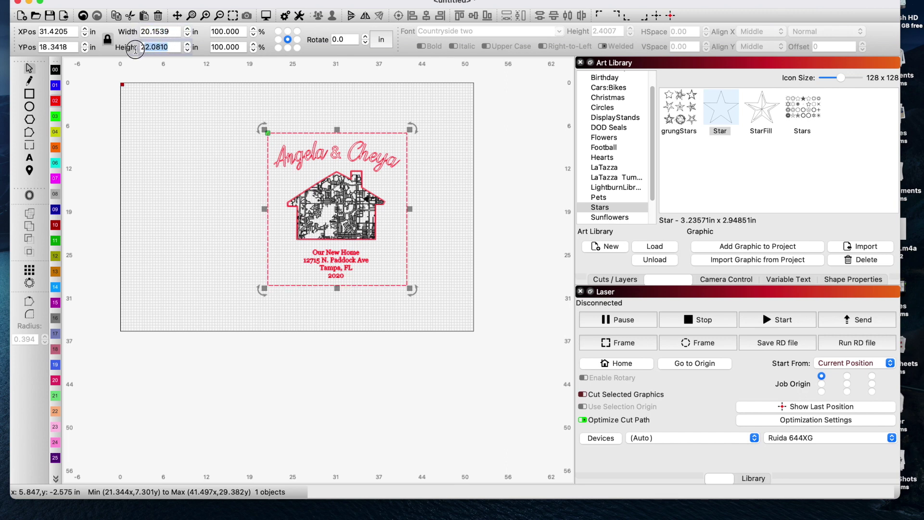
{"action": "type", "text": "24"}
{"action": "key", "text": "Tab"}
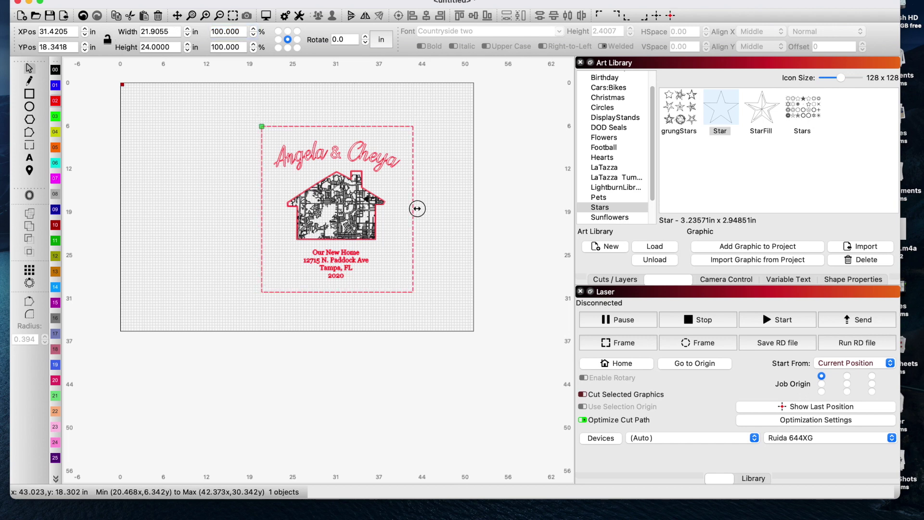
{"action": "mouse_move", "coordinate": [417, 209]}
{"action": "left_mouse_down"}
{"action": "mouse_move", "coordinate": [392, 210]}
{"action": "mouse_move", "coordinate": [406, 211]}
{"action": "left_mouse_up"}
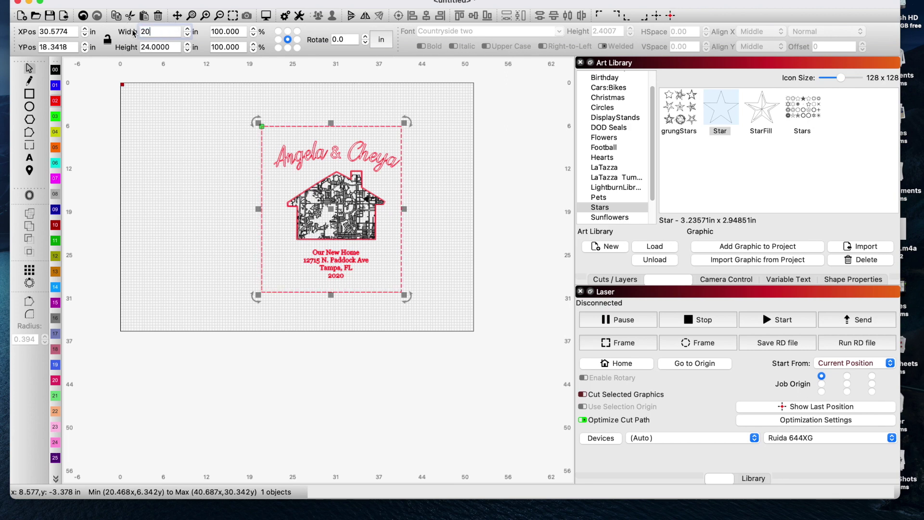
{"action": "key", "text": "Tab"}
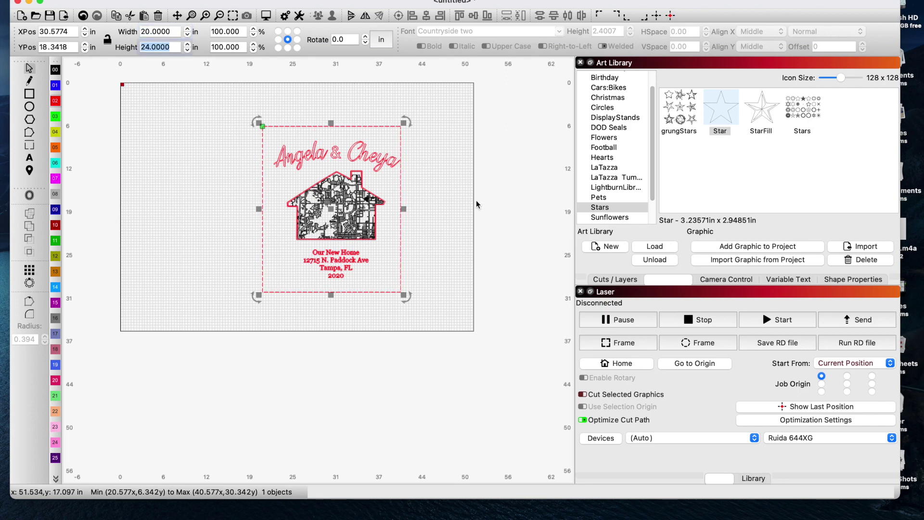
{"action": "key", "text": "Return"}
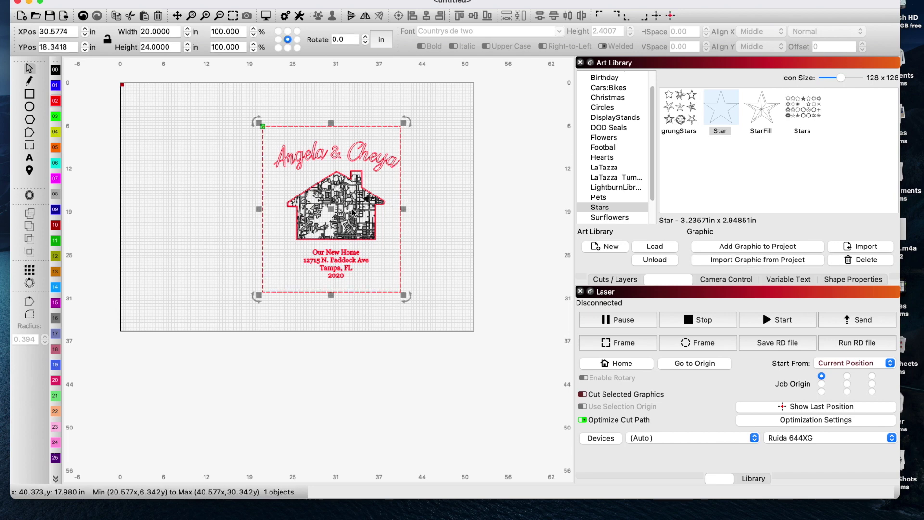
{"action": "left_click_drag", "start_coordinate": [353, 212], "coordinate": [338, 211]}
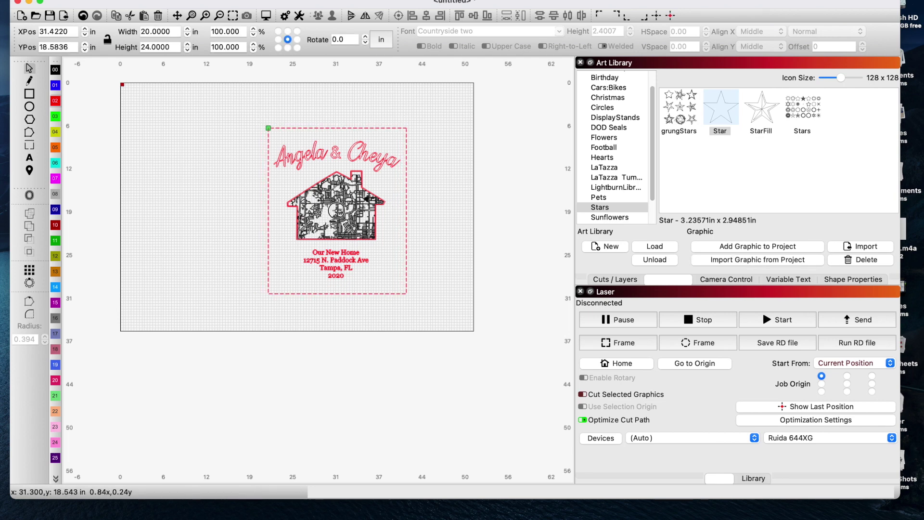
- Move the names text down toward the house and enlarge it
{"action": "left_click", "coordinate": [427, 218]}
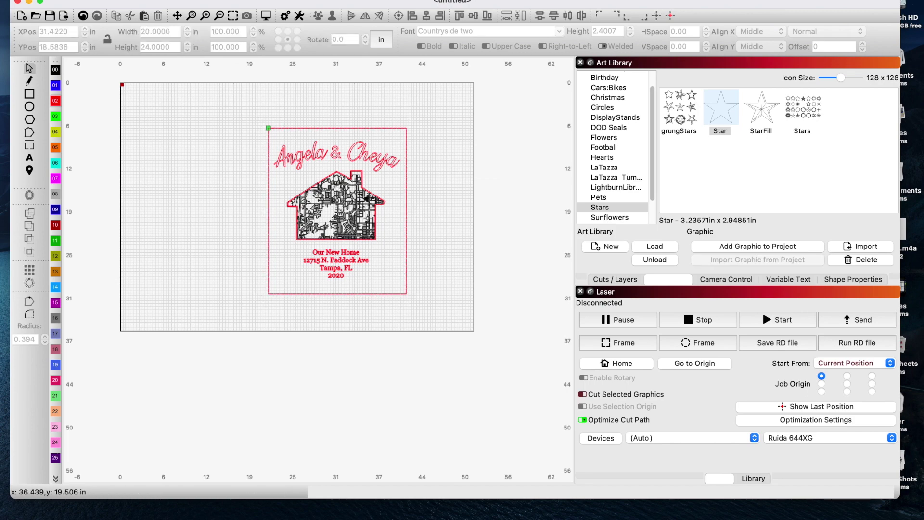
{"action": "scroll", "coordinate": [324, 221], "scroll_direction": "up", "scroll_amount": 3}
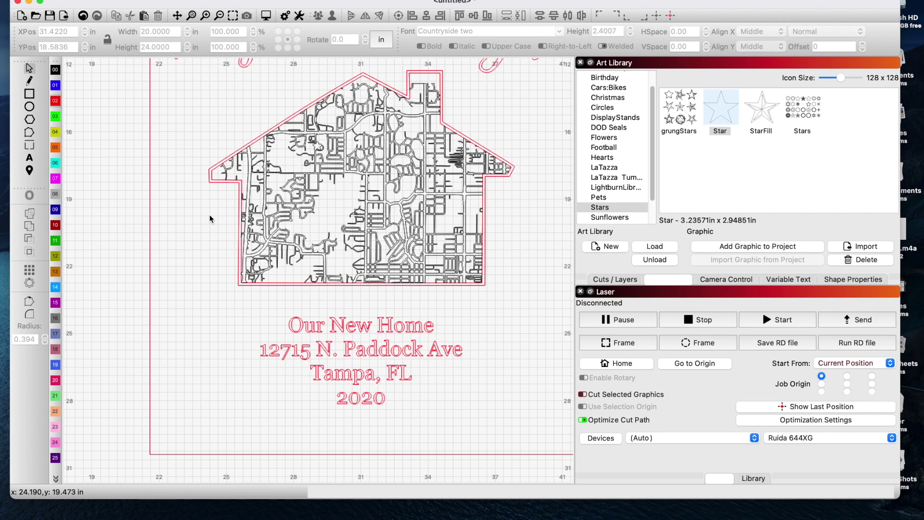
{"action": "scroll", "coordinate": [210, 218], "scroll_direction": "up", "scroll_amount": 3}
{"action": "left_click", "coordinate": [461, 152]}
{"action": "scroll", "coordinate": [460, 163], "scroll_direction": "down", "scroll_amount": 4}
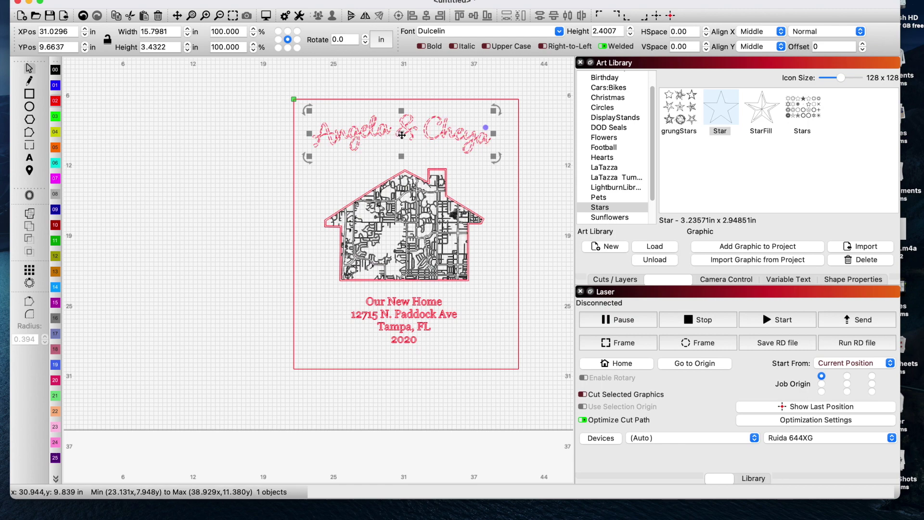
{"action": "left_click_drag", "start_coordinate": [402, 136], "coordinate": [405, 148]}
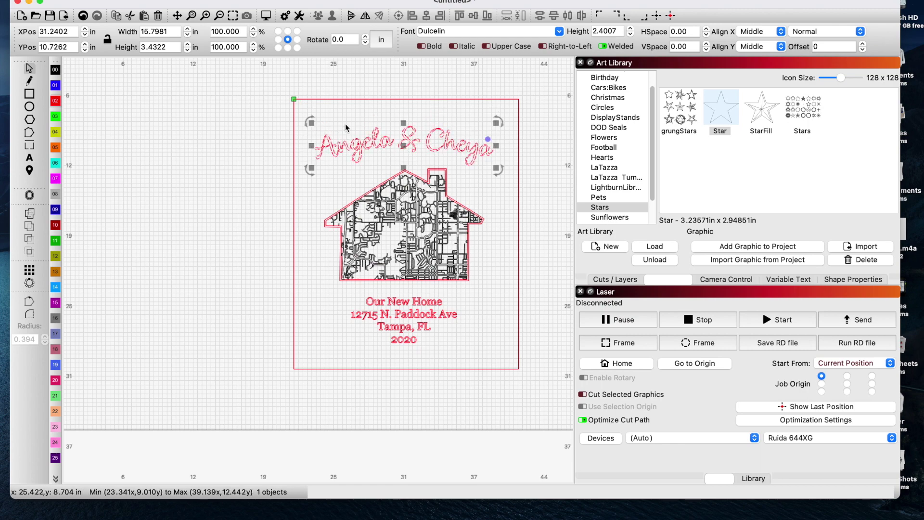
{"action": "left_click_drag", "start_coordinate": [496, 169], "coordinate": [504, 172]}
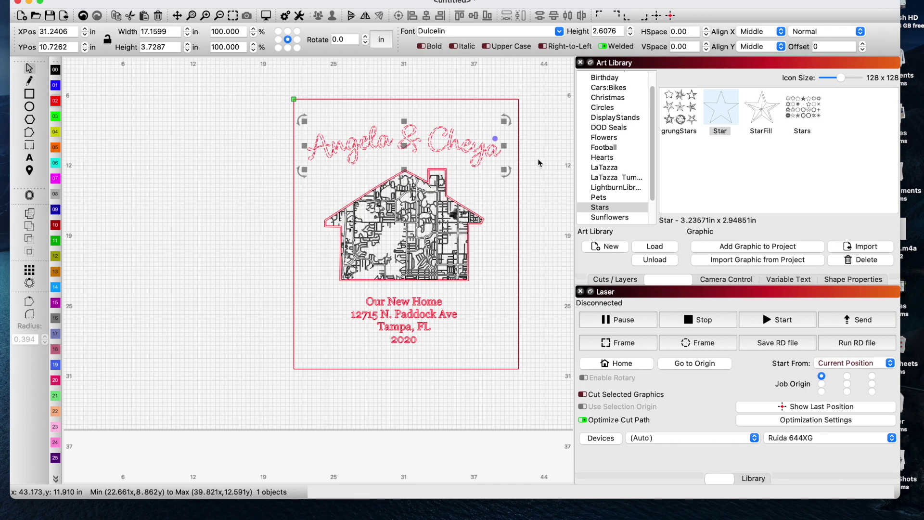
{"action": "left_click", "coordinate": [469, 101]}
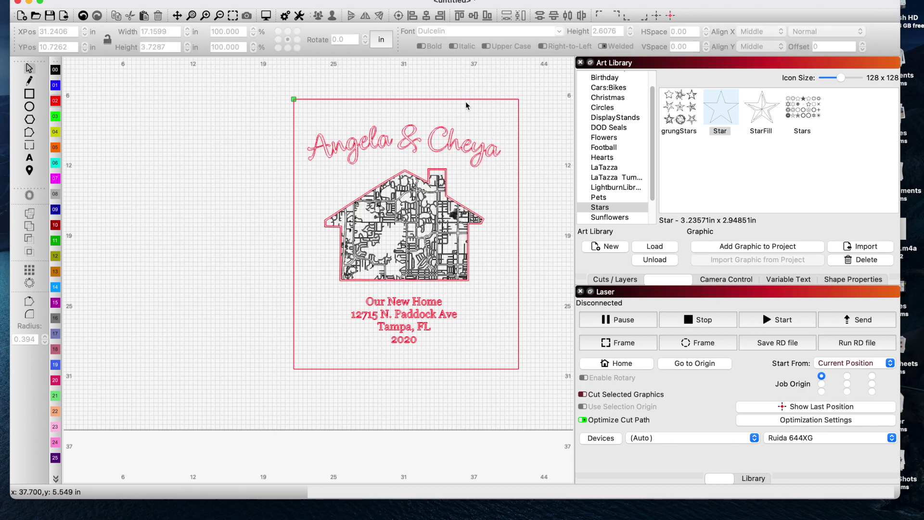
- Nudge the road map inside the house slightly to the right
{"action": "left_click", "coordinate": [451, 139]}
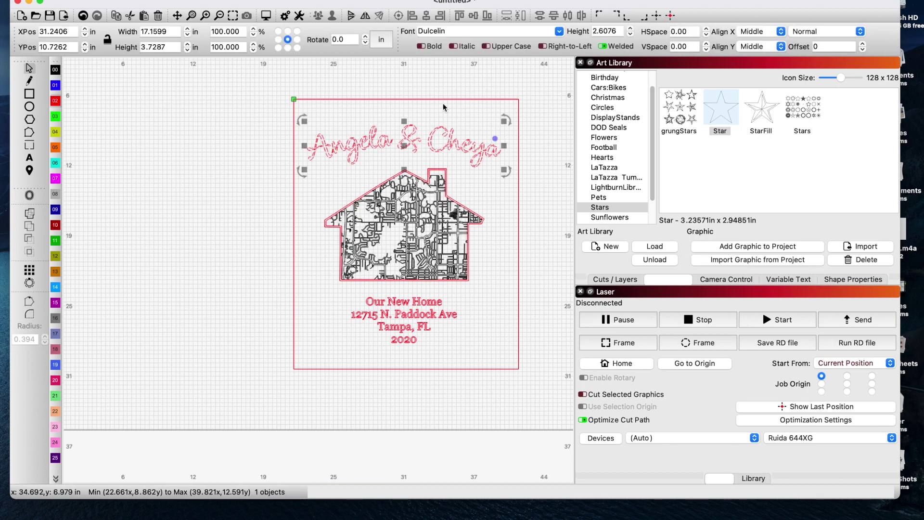
{"action": "left_click", "coordinate": [443, 98], "text": "shift"}
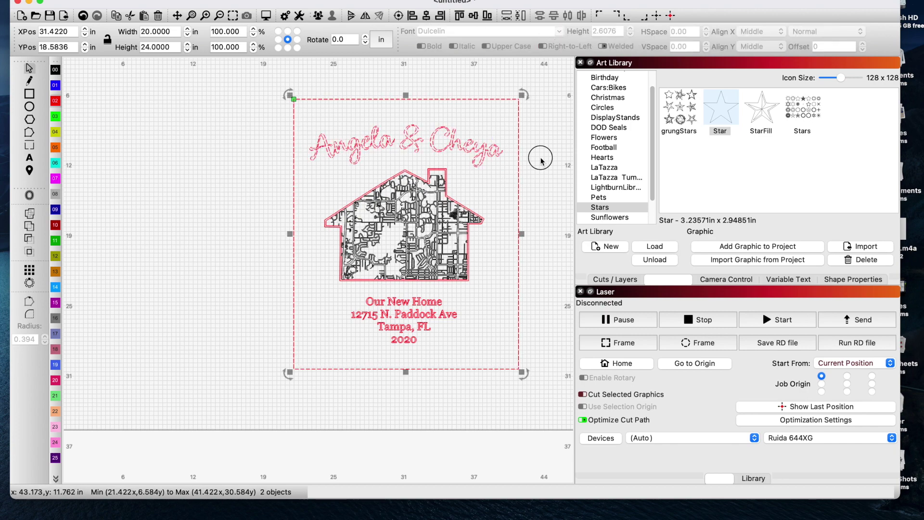
{"action": "left_click", "coordinate": [466, 202]}
{"action": "left_click_drag", "start_coordinate": [423, 233], "coordinate": [439, 89]}
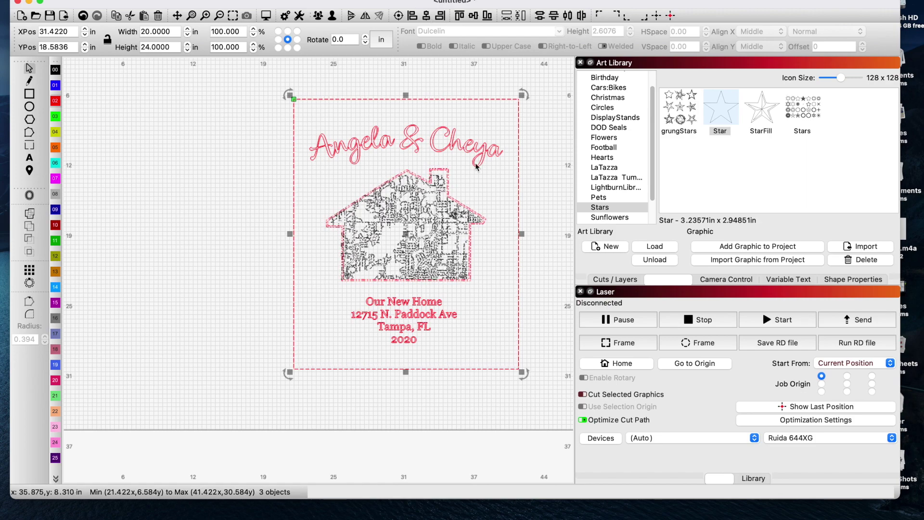
{"action": "left_click", "coordinate": [427, 202]}
{"action": "scroll", "coordinate": [426, 205], "scroll_direction": "up", "scroll_amount": 3}
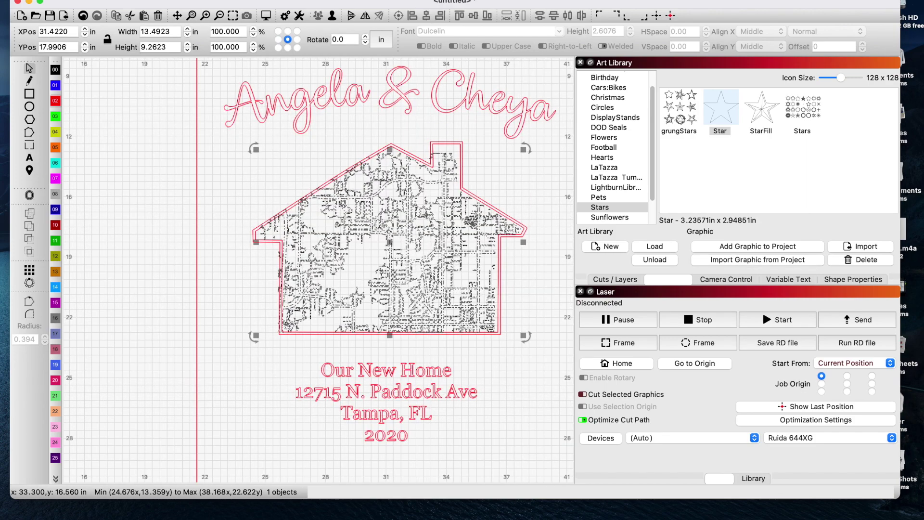
{"action": "key", "text": "Right"}
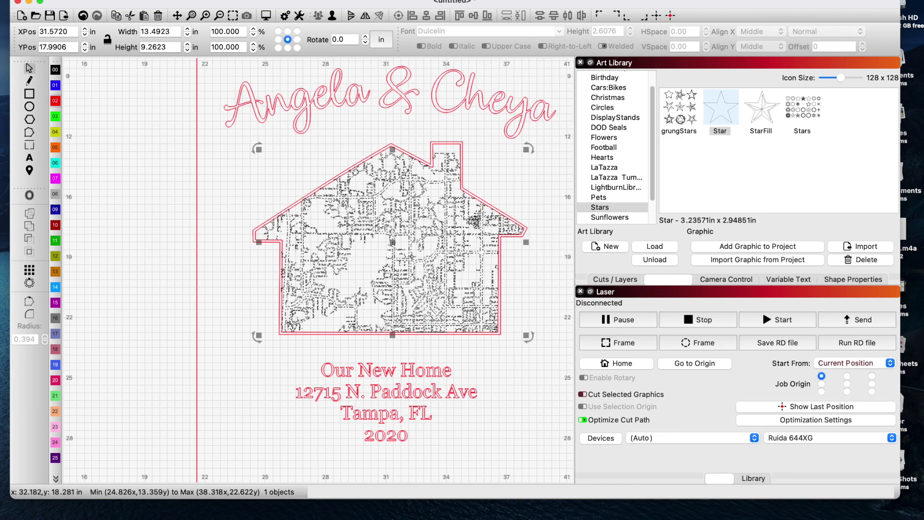
{"action": "left_click", "coordinate": [469, 361]}
- Center the address text on the border rectangle
{"action": "scroll", "coordinate": [476, 374], "scroll_direction": "down", "scroll_amount": 3}
{"action": "left_click", "coordinate": [424, 410]}
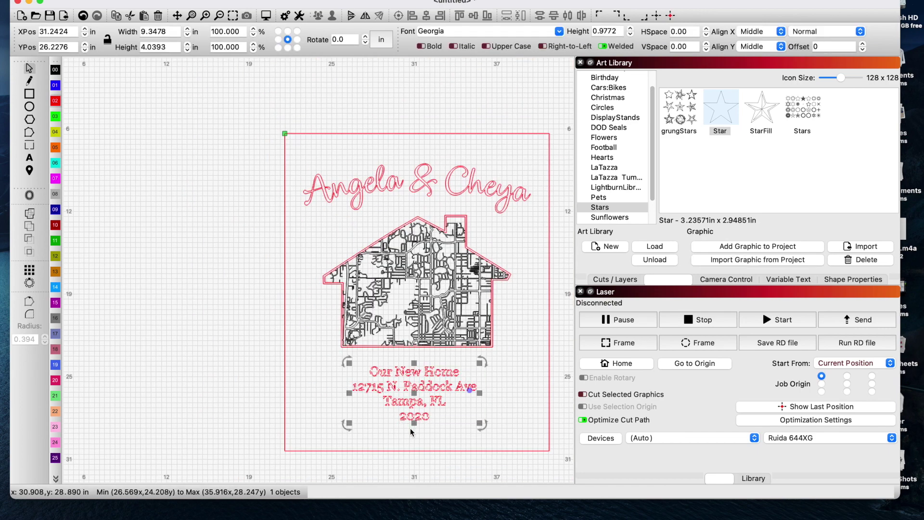
{"action": "left_click", "coordinate": [414, 451], "text": "shift"}
{"action": "left_click", "coordinate": [427, 18]}
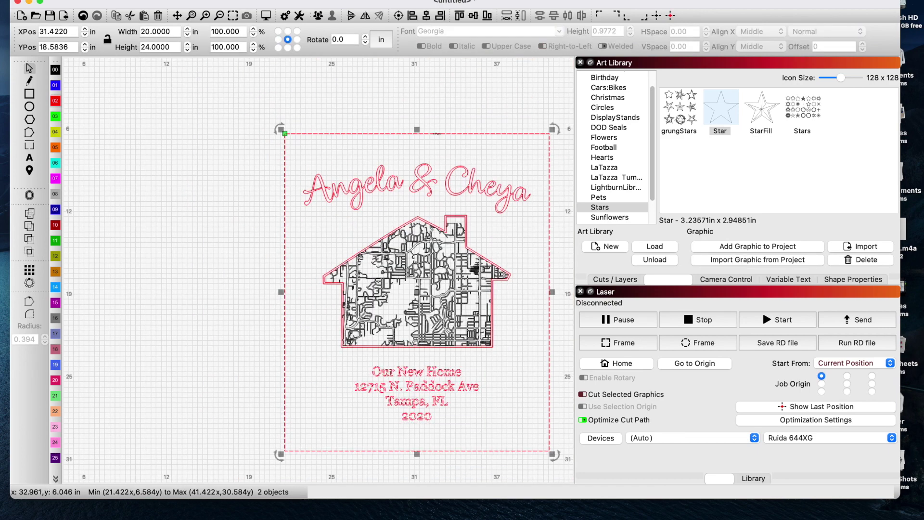
{"action": "key", "text": "Escape"}
- Assign the outer border to blue layer 01 and the Angela & Cheya names to black layer 00
{"action": "scroll", "coordinate": [345, 201], "scroll_direction": "down", "scroll_amount": 2}
{"action": "scroll", "coordinate": [346, 201], "scroll_direction": "up", "scroll_amount": 4}
{"action": "scroll", "coordinate": [310, 169], "scroll_direction": "down", "scroll_amount": 2}
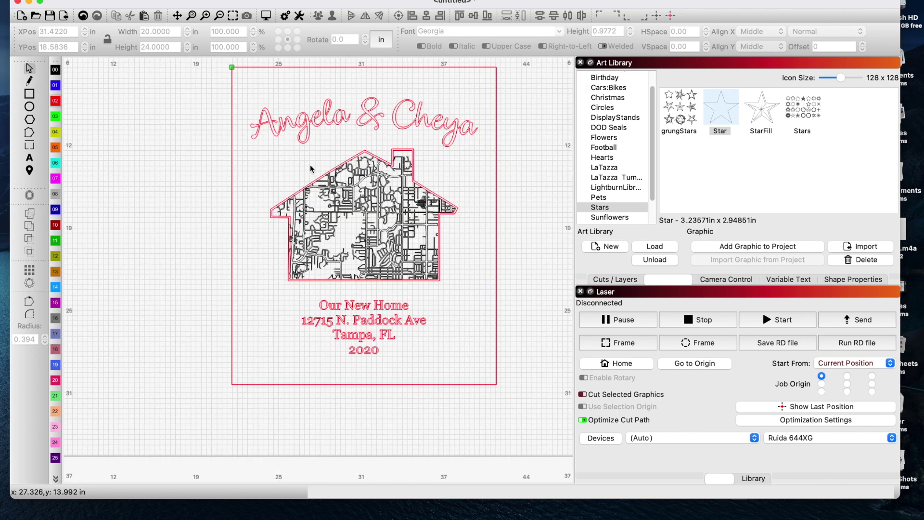
{"action": "left_click", "coordinate": [496, 154]}
{"action": "left_click", "coordinate": [54, 85]}
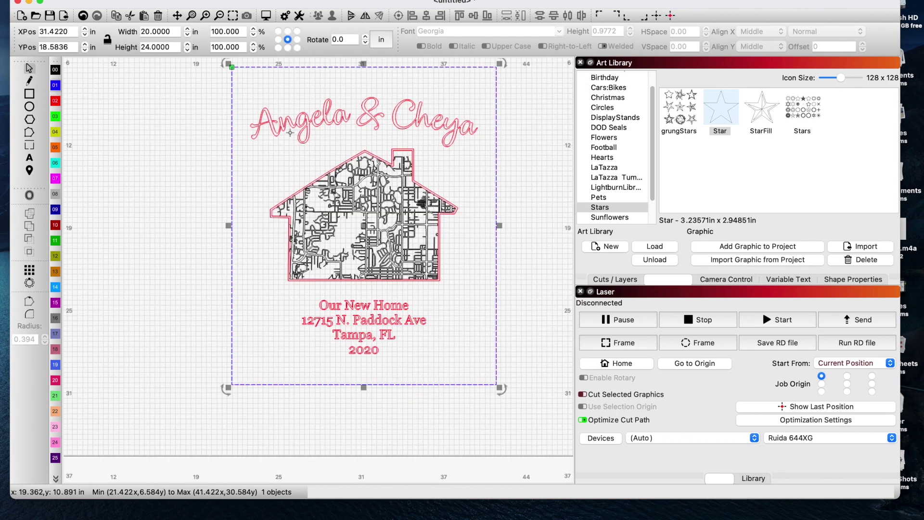
{"action": "left_click", "coordinate": [325, 126]}
{"action": "left_click", "coordinate": [60, 70]}
- Move the address text block to the black 00 layer
{"action": "left_click", "coordinate": [319, 320]}
{"action": "left_click", "coordinate": [337, 319]}
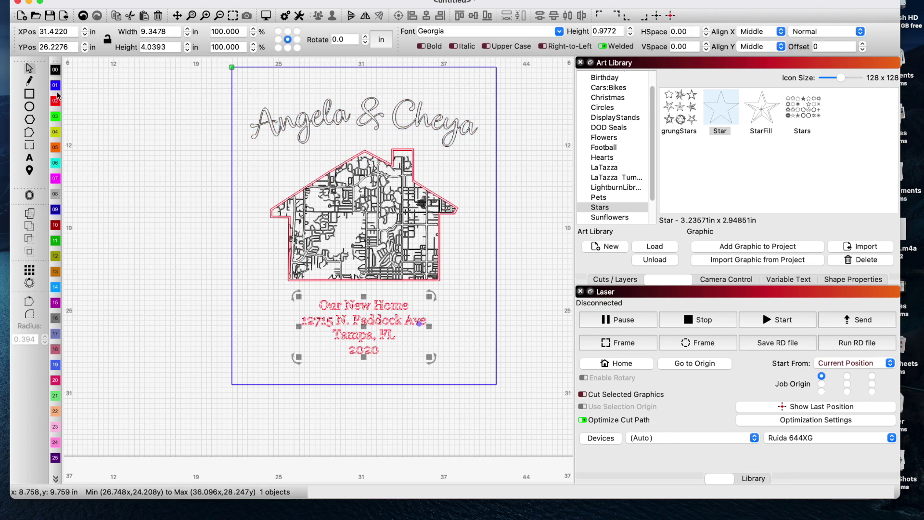
{"action": "left_click", "coordinate": [55, 70]}
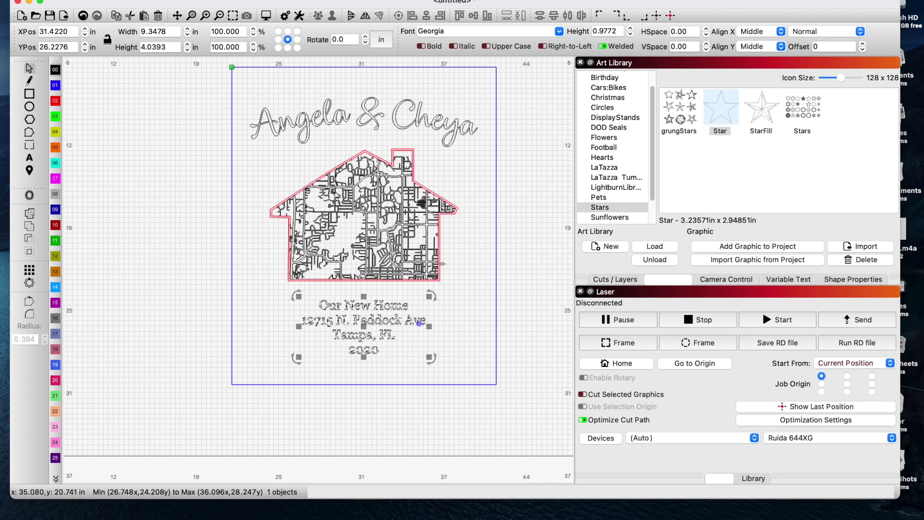
{"action": "left_click", "coordinate": [459, 265]}
- Ungroup the house graphic and select the street map inside the red outline
{"action": "scroll", "coordinate": [441, 235], "scroll_direction": "up", "scroll_amount": 5}
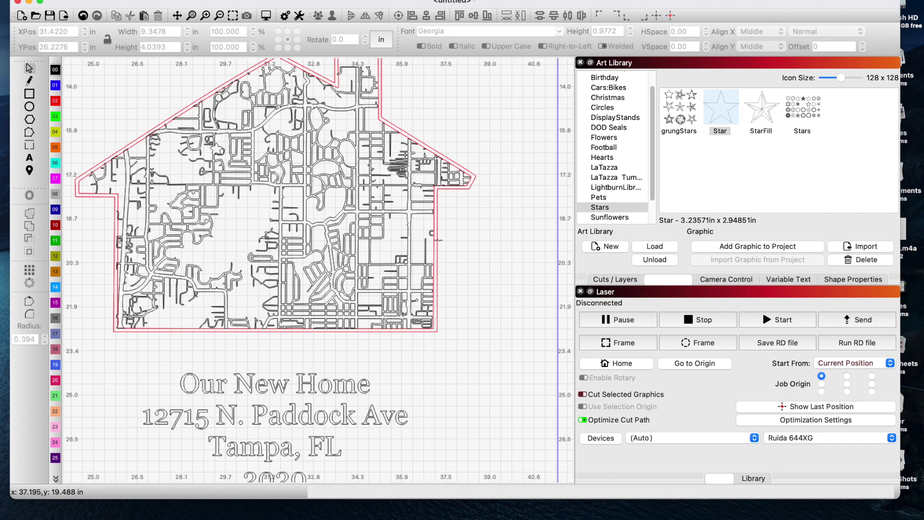
{"action": "left_click", "coordinate": [439, 238]}
{"action": "right_click", "coordinate": [437, 240]}
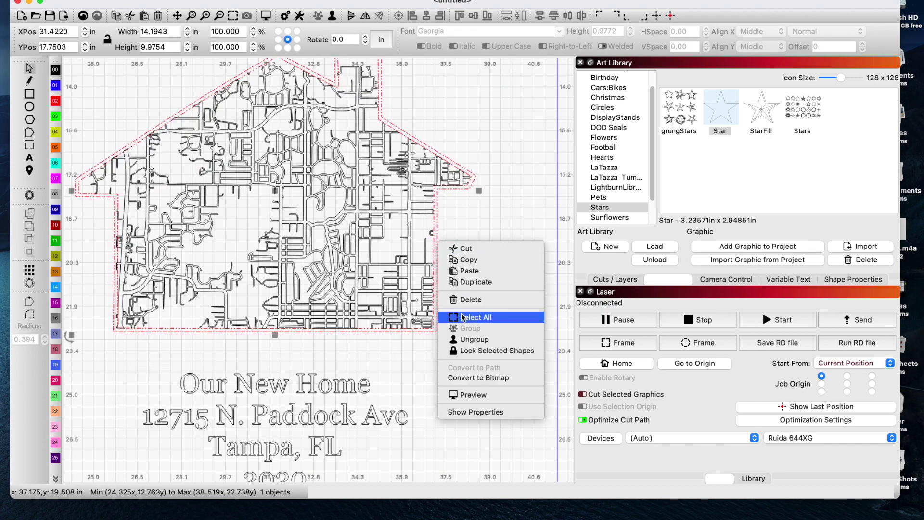
{"action": "left_click", "coordinate": [472, 340]}
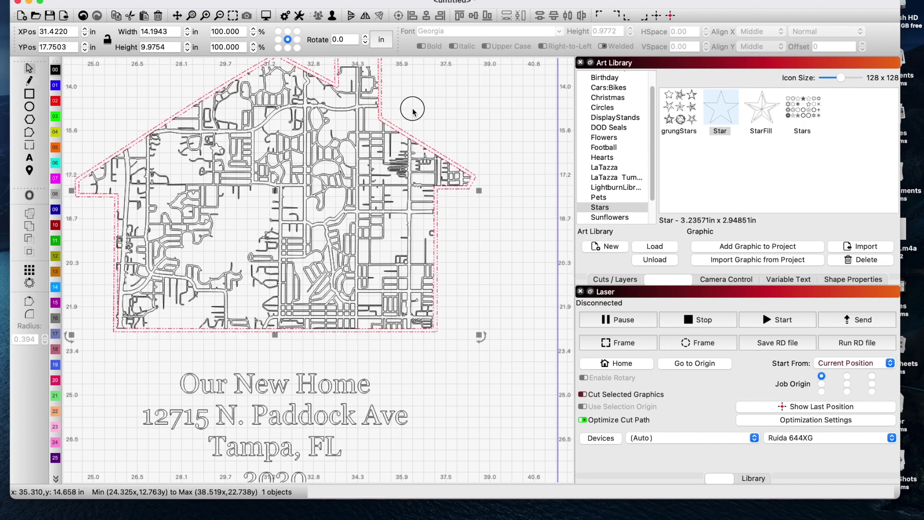
{"action": "left_click", "coordinate": [424, 121]}
{"action": "left_click", "coordinate": [388, 162]}
{"action": "scroll", "coordinate": [391, 128], "scroll_direction": "up", "scroll_amount": 12}
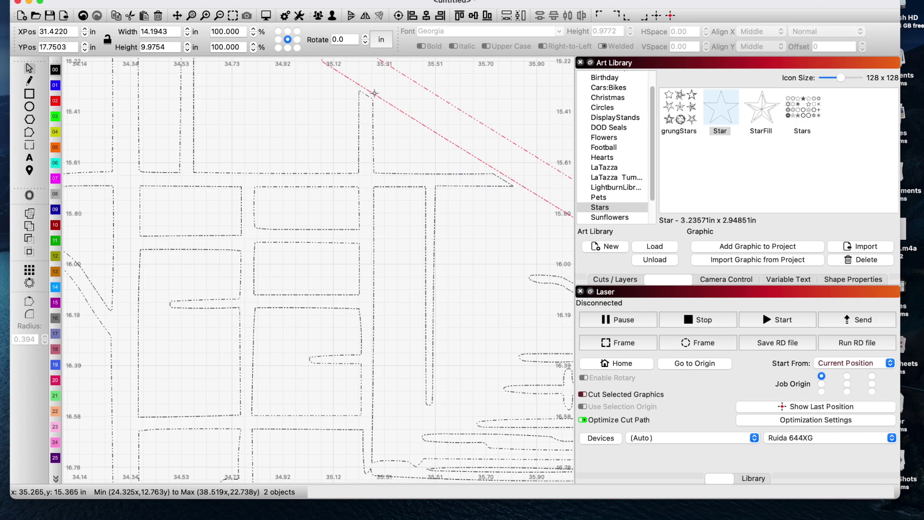
{"action": "scroll", "coordinate": [369, 109], "scroll_direction": "down", "scroll_amount": 12}
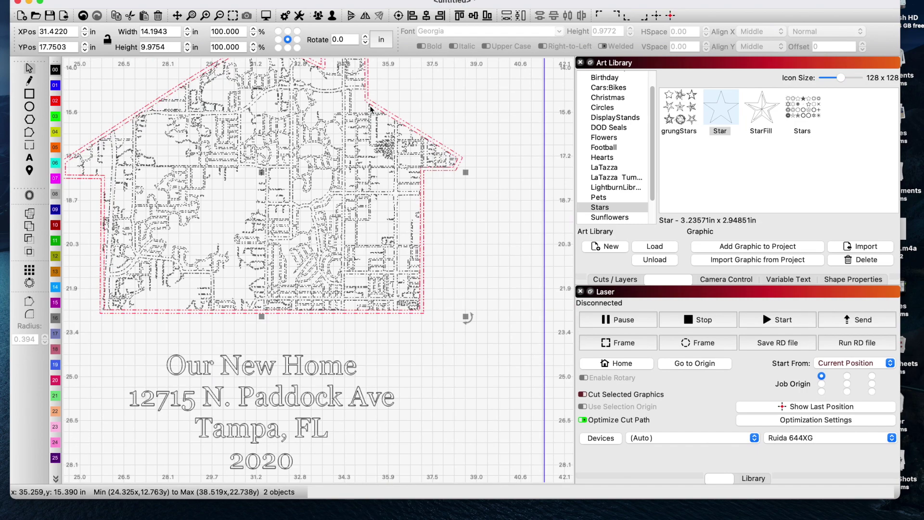
{"action": "scroll", "coordinate": [354, 82], "scroll_direction": "up", "scroll_amount": 12}
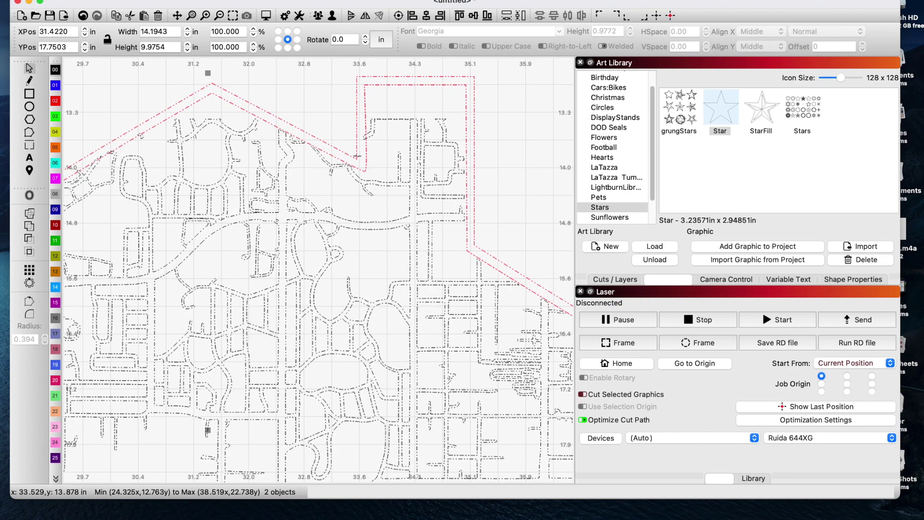
{"action": "scroll", "coordinate": [403, 189], "scroll_direction": "down", "scroll_amount": 10}
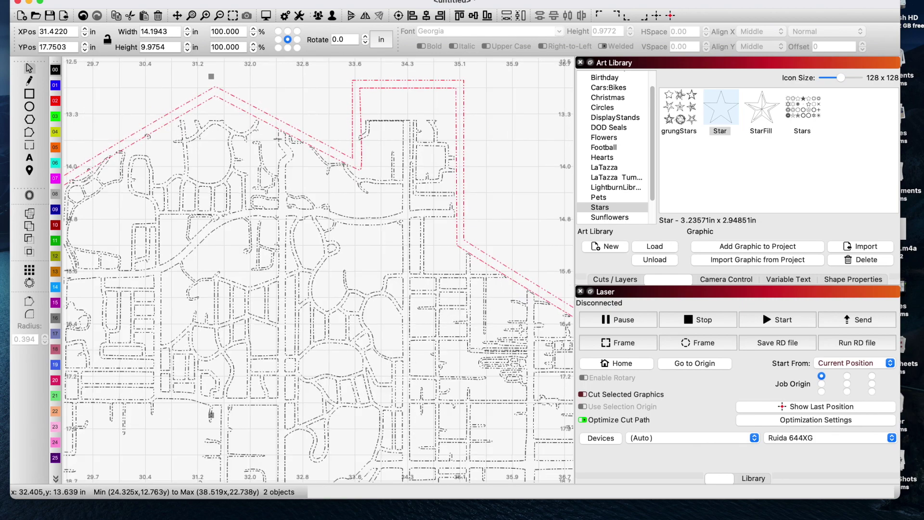
{"action": "left_click", "coordinate": [404, 189]}
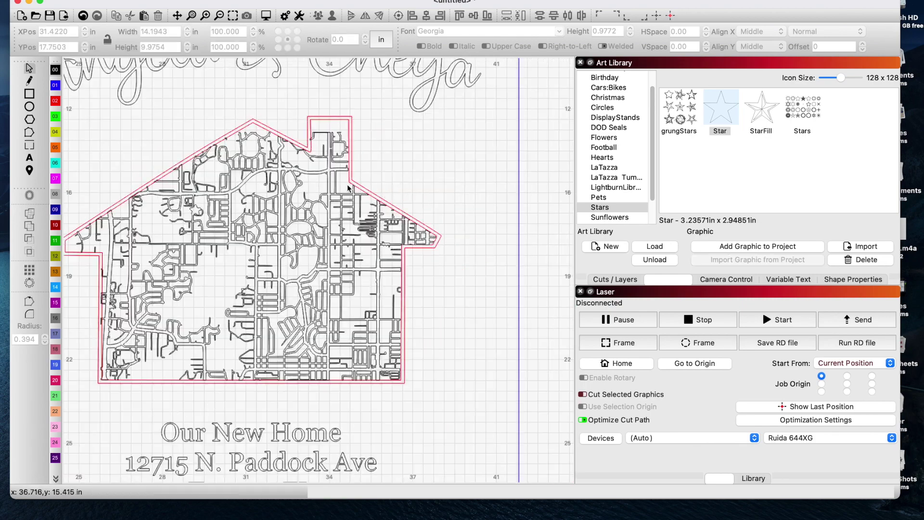
{"action": "left_click", "coordinate": [316, 188]}
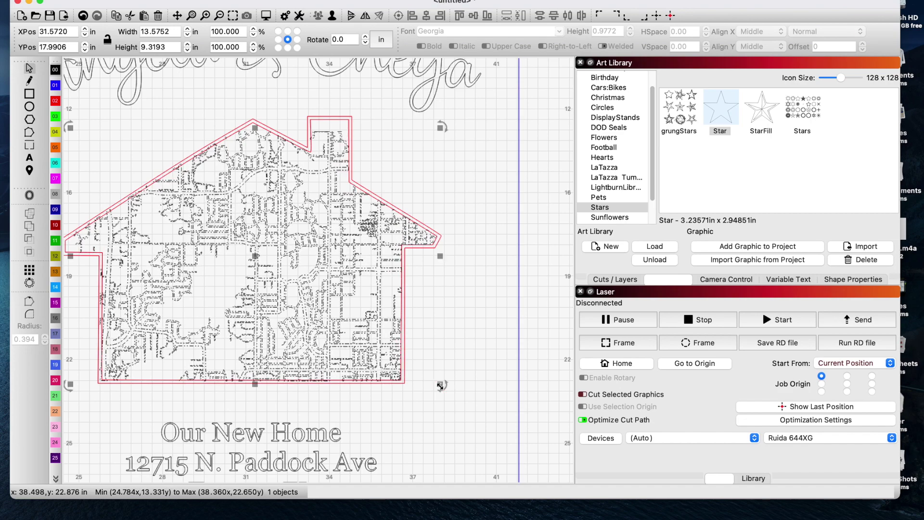
- Nudge the street map into place and weld it with the red house outline
{"action": "left_click", "coordinate": [440, 385]}
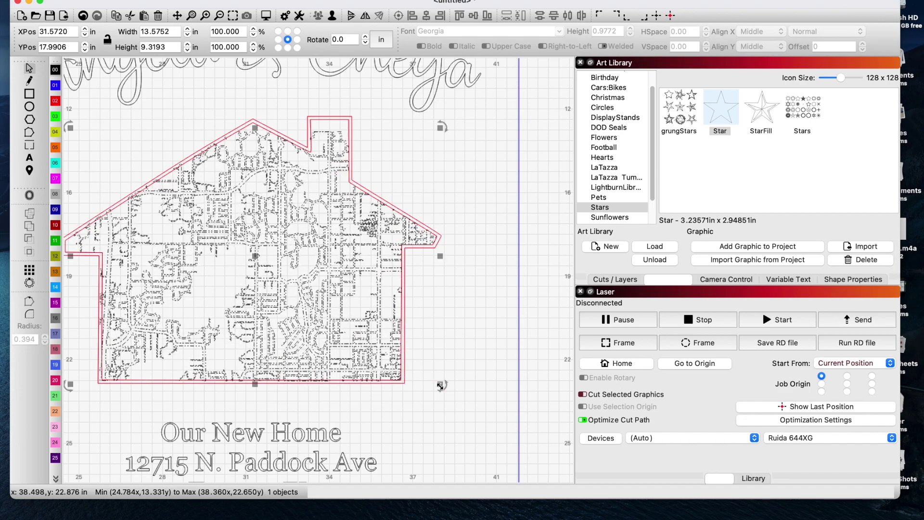
{"action": "left_click", "coordinate": [439, 386]}
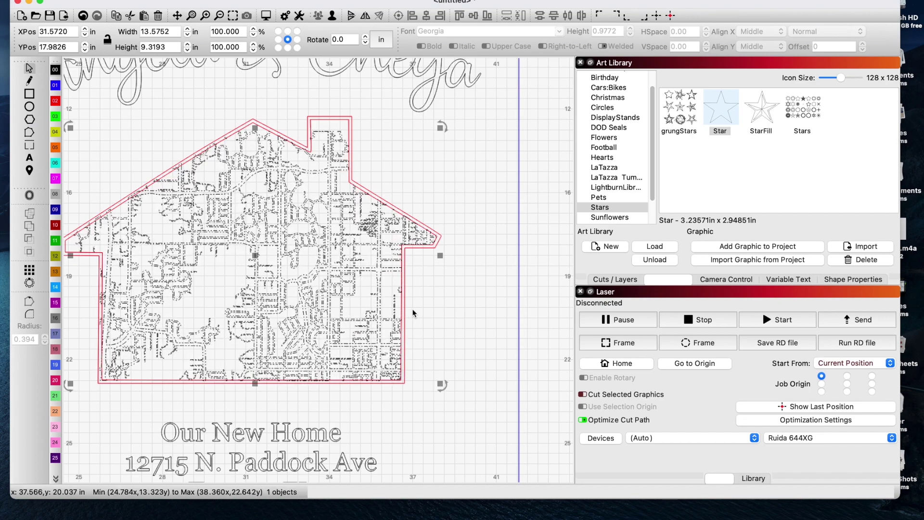
{"action": "left_click", "coordinate": [426, 254]}
{"action": "left_click", "coordinate": [422, 248], "text": "shift"}
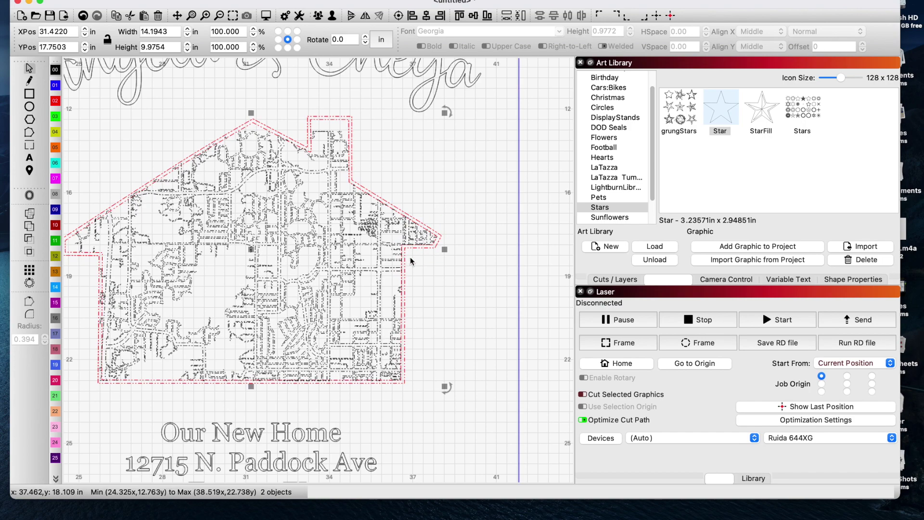
{"action": "left_click", "coordinate": [31, 229]}
- Deselect the welded map and zoom around to inspect the layout between names and address
{"action": "left_click", "coordinate": [406, 201]}
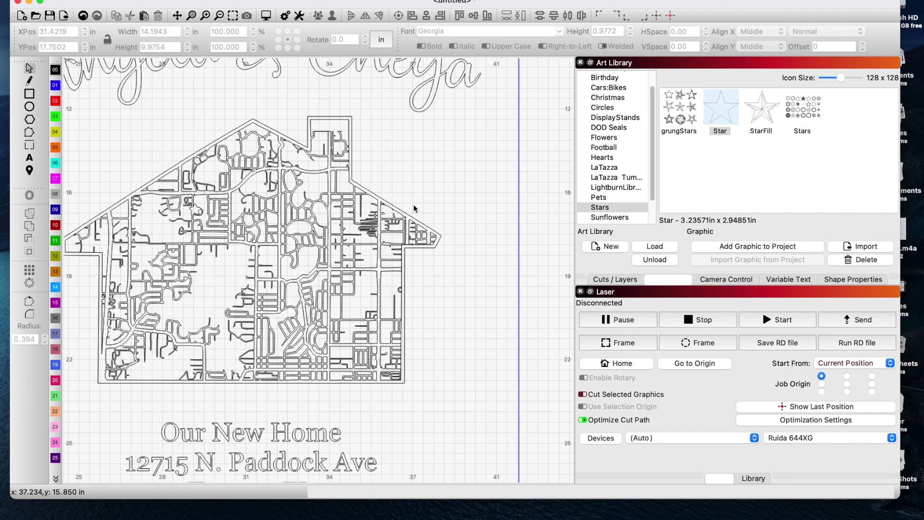
{"action": "scroll", "coordinate": [324, 149], "scroll_direction": "up", "scroll_amount": 3}
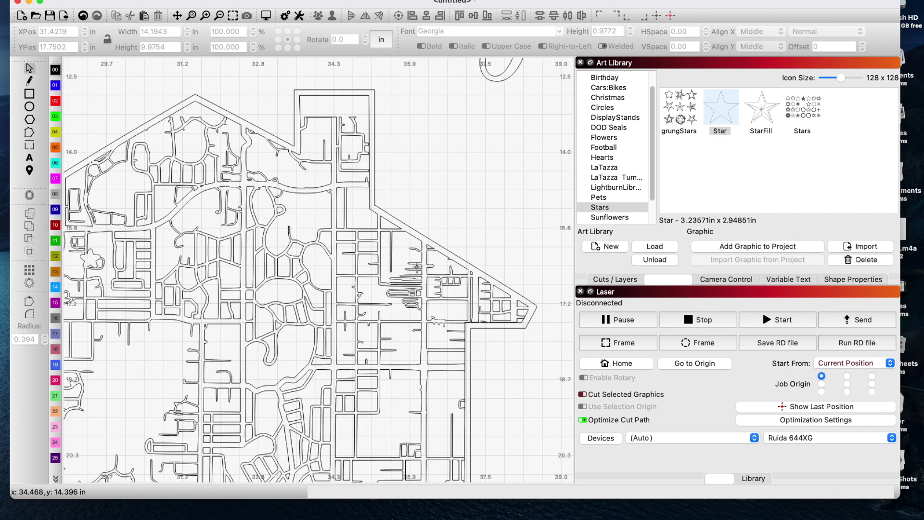
{"action": "scroll", "coordinate": [455, 293], "scroll_direction": "up", "scroll_amount": 2}
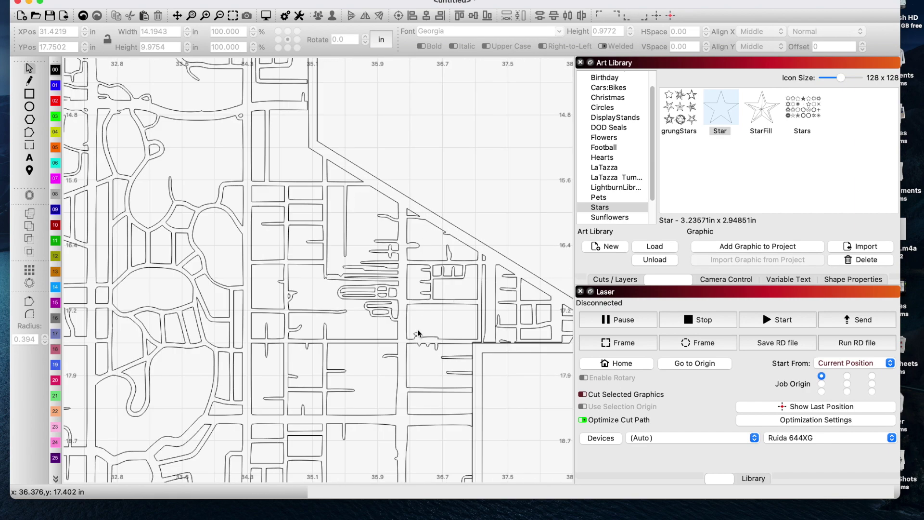
{"action": "scroll", "coordinate": [417, 332], "scroll_direction": "down", "scroll_amount": 4}
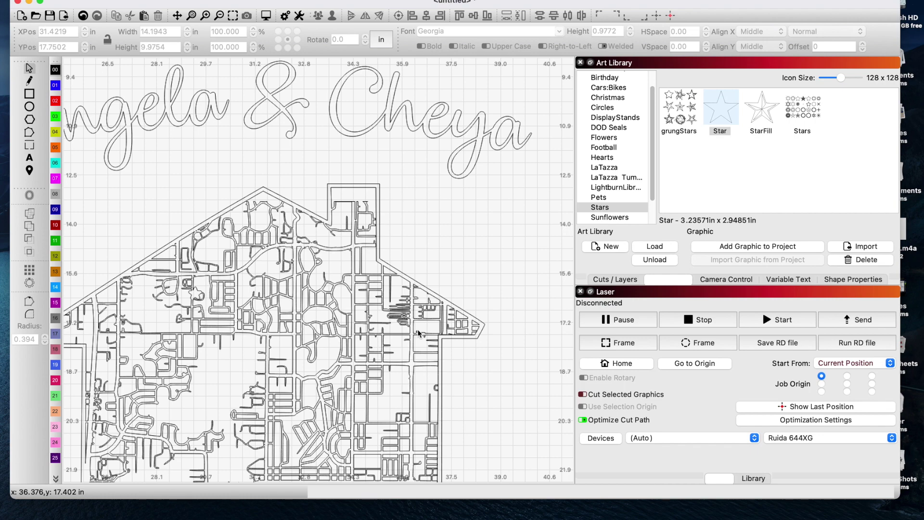
{"action": "scroll", "coordinate": [418, 332], "scroll_direction": "down", "scroll_amount": 4}
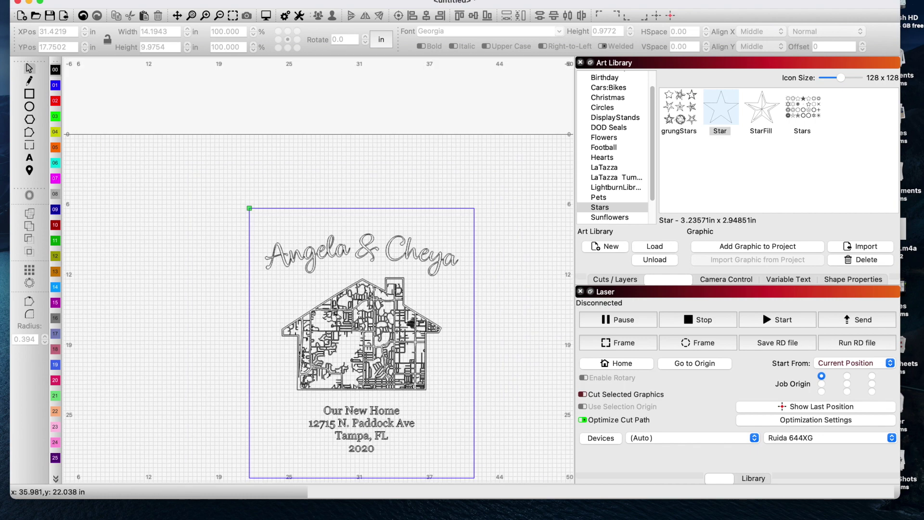
{"action": "scroll", "coordinate": [419, 379], "scroll_direction": "up", "scroll_amount": 5}
{"action": "scroll", "coordinate": [454, 421], "scroll_direction": "down", "scroll_amount": 2}
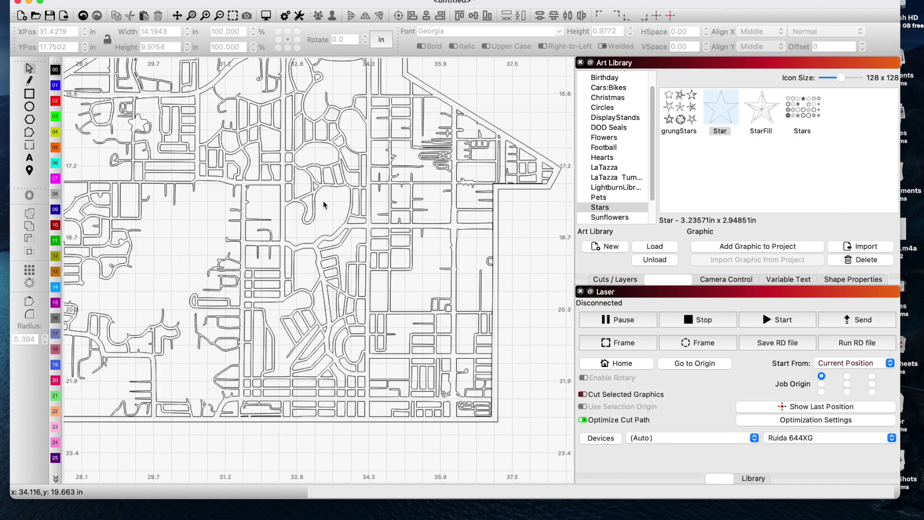
{"action": "scroll", "coordinate": [296, 170], "scroll_direction": "down", "scroll_amount": 3}
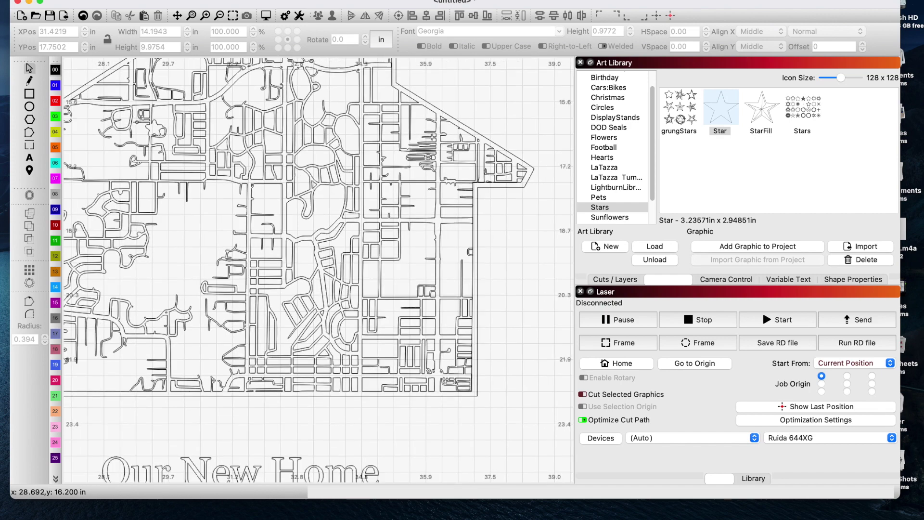
{"action": "scroll", "coordinate": [138, 133], "scroll_direction": "up", "scroll_amount": 5}
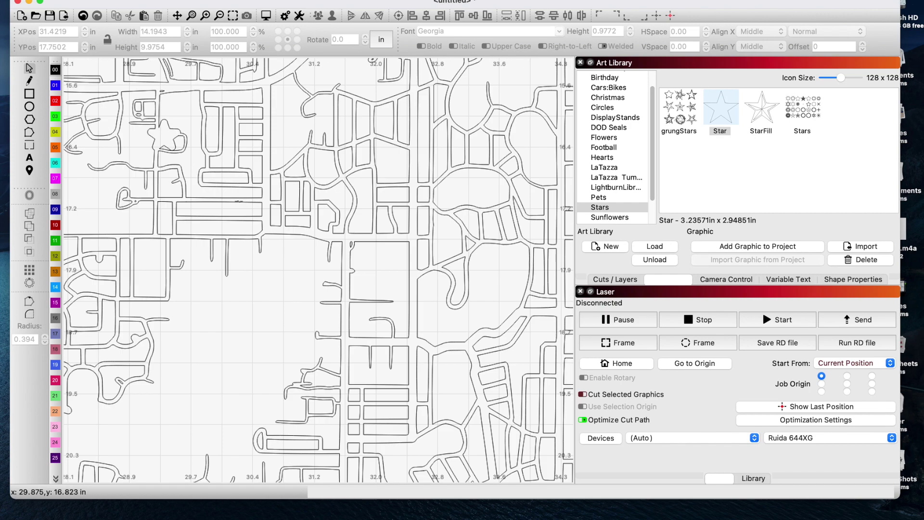
{"action": "scroll", "coordinate": [183, 149], "scroll_direction": "down", "scroll_amount": 5}
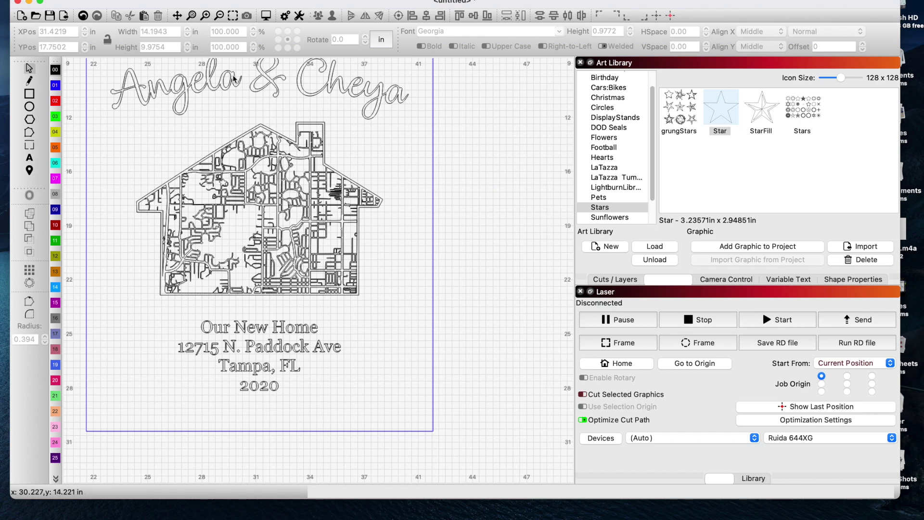
- Preview the finished layout and close the preview
{"action": "left_click", "coordinate": [265, 18]}
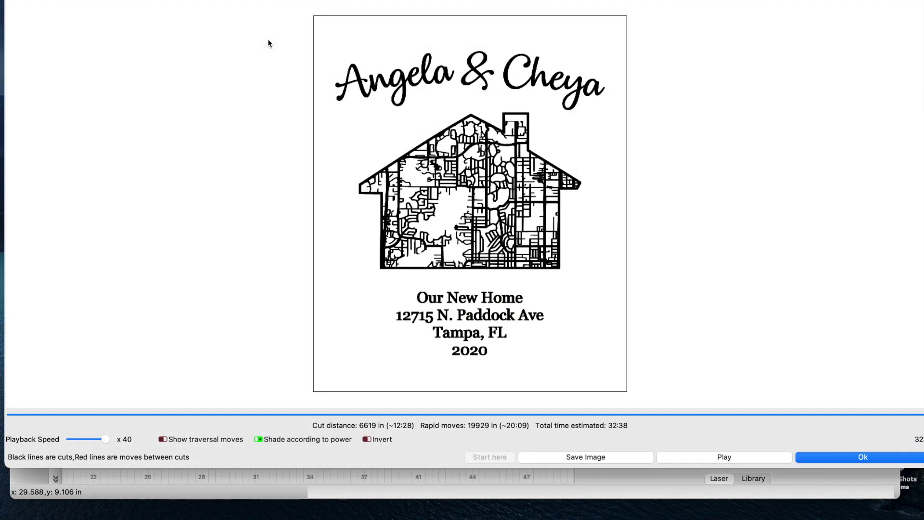
{"action": "scroll", "coordinate": [454, 179], "scroll_direction": "up", "scroll_amount": 5}
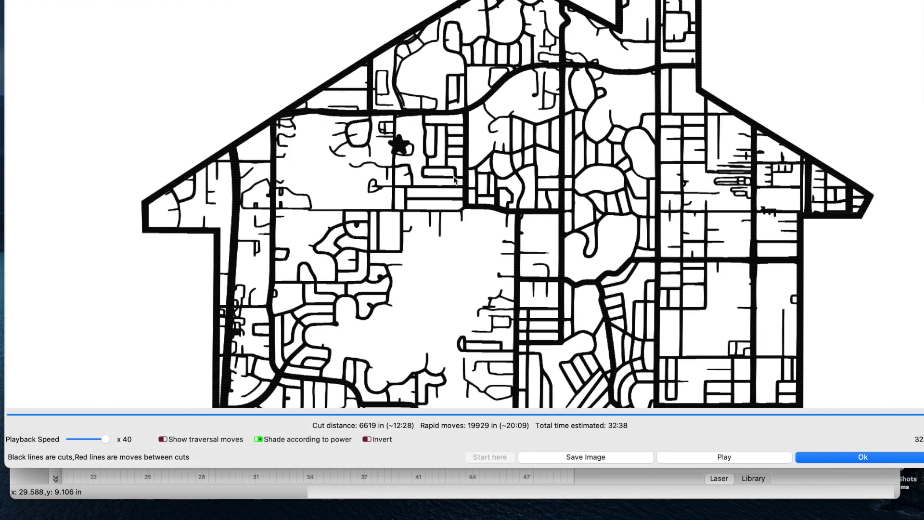
{"action": "scroll", "coordinate": [401, 151], "scroll_direction": "up", "scroll_amount": 4}
{"action": "key", "text": "Escape"}
- Ungroup the welded house map and start an offset on the house outline shape
{"action": "right_click", "coordinate": [145, 199]}
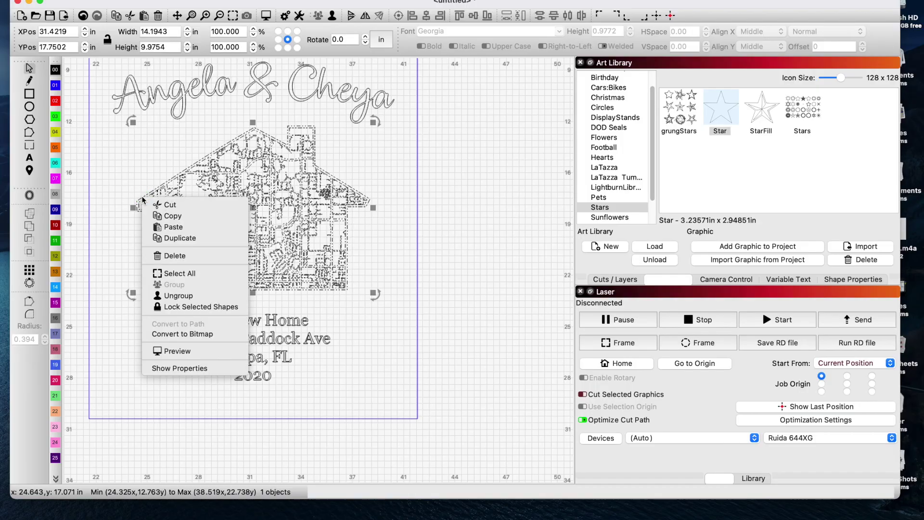
{"action": "left_click", "coordinate": [178, 296]}
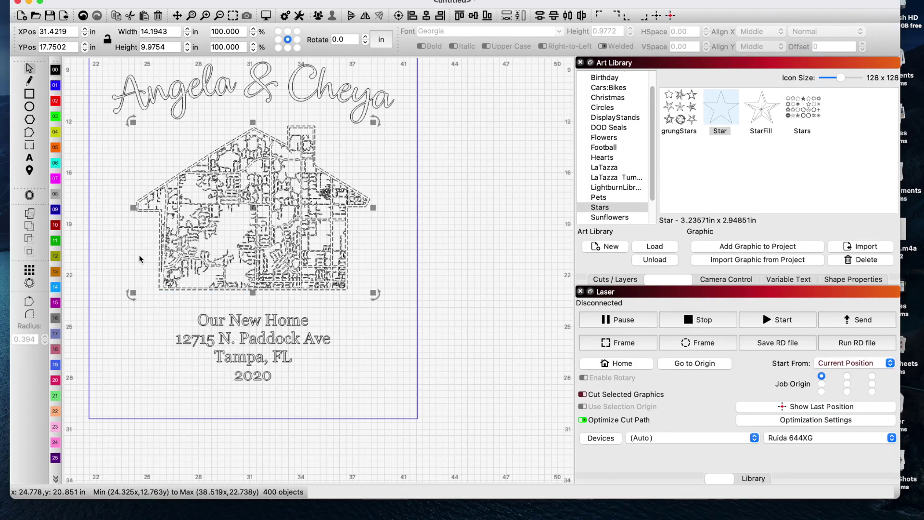
{"action": "left_click", "coordinate": [150, 218]}
{"action": "left_click", "coordinate": [147, 211]}
{"action": "left_click", "coordinate": [30, 195]}
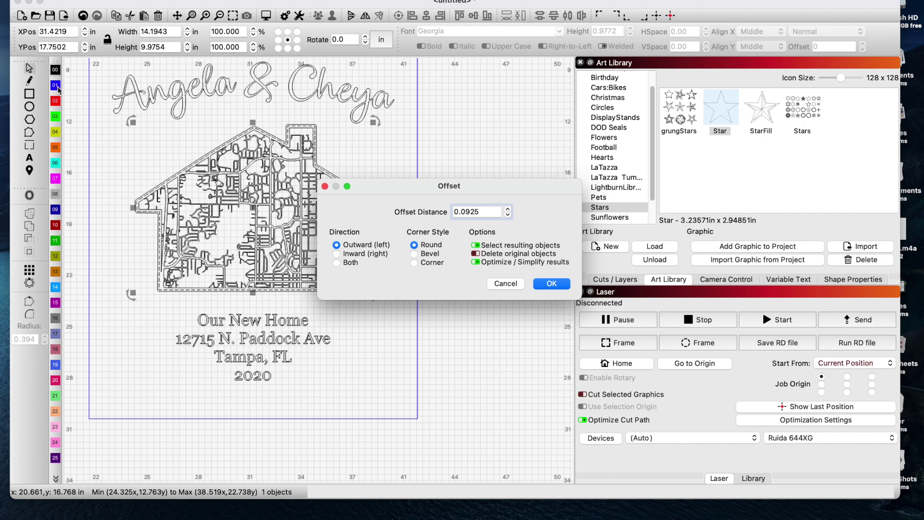
- Apply the rounded 0.0925 in outward offset around the house shape
{"action": "left_click", "coordinate": [557, 285]}
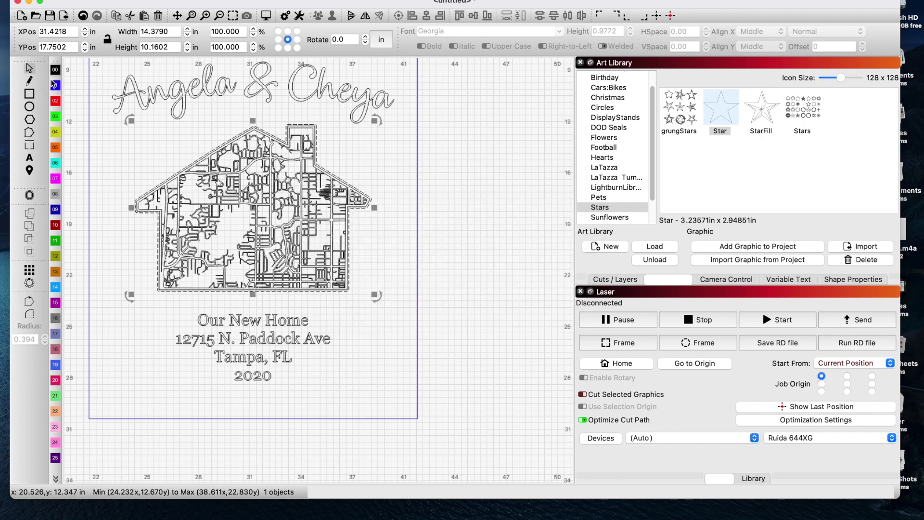
{"action": "left_click", "coordinate": [466, 178]}
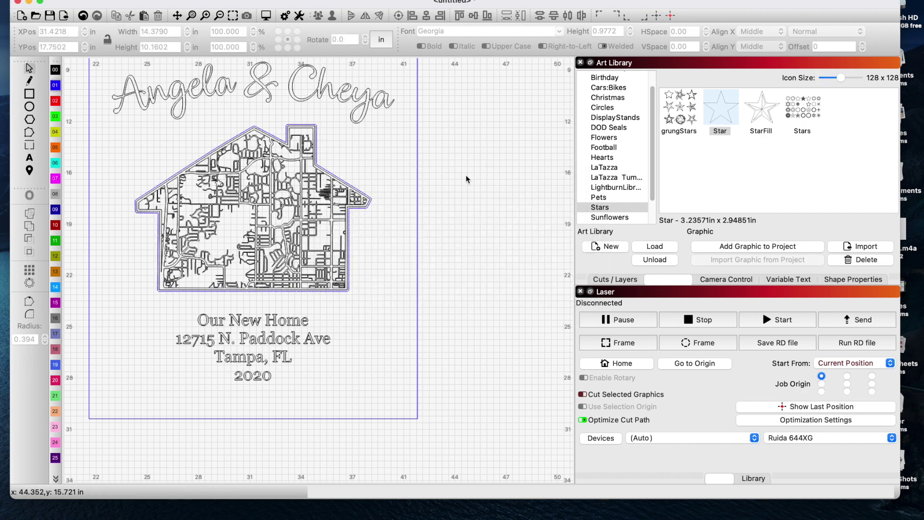
{"action": "scroll", "coordinate": [465, 176], "scroll_direction": "down", "scroll_amount": 3}
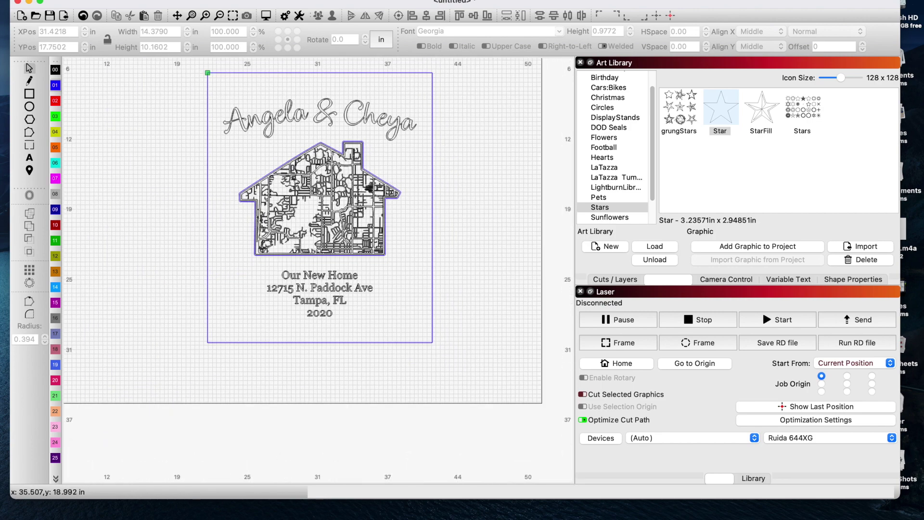
- Marquee-select all 400 road-map pieces inside the house
{"action": "left_click", "coordinate": [355, 212]}
{"action": "left_click", "coordinate": [397, 215]}
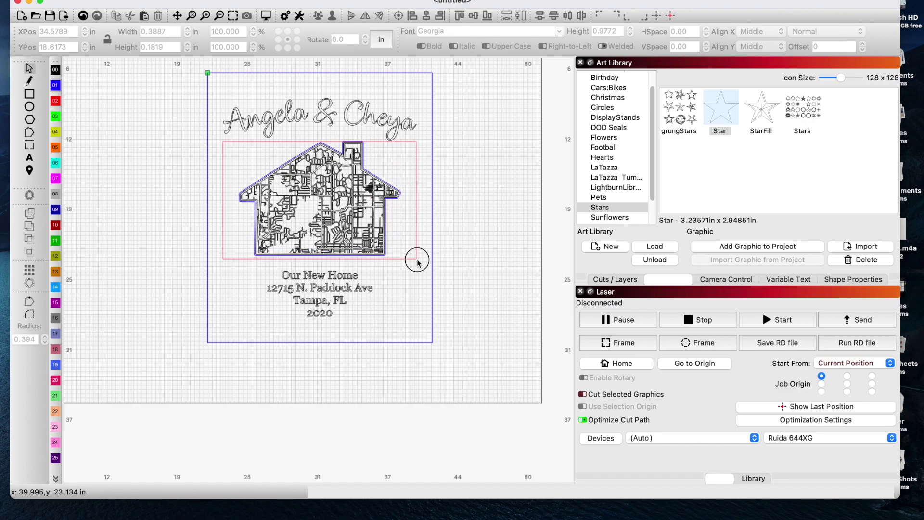
{"action": "left_click_drag", "start_coordinate": [418, 264], "coordinate": [418, 264]}
- Group the 400 map pieces into one object
{"action": "scroll", "coordinate": [313, 157], "scroll_direction": "up", "scroll_amount": 3}
{"action": "scroll", "coordinate": [314, 150], "scroll_direction": "up", "scroll_amount": 3}
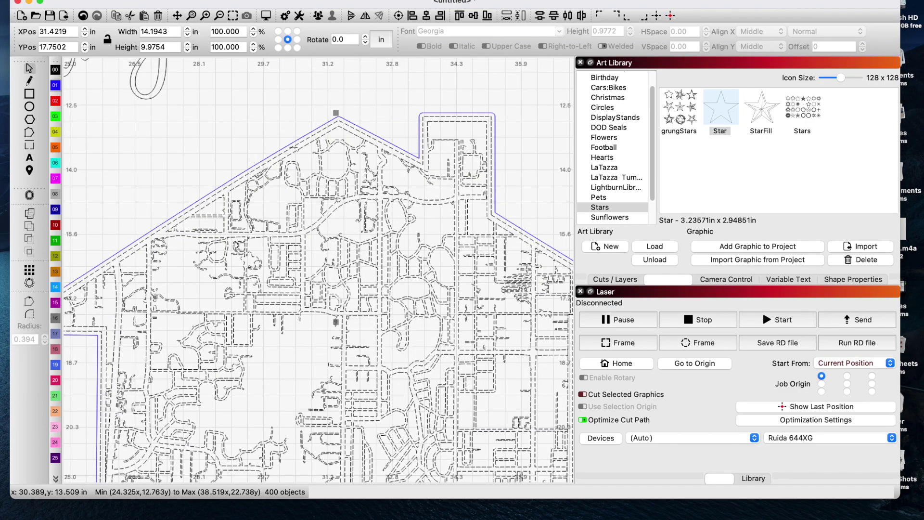
{"action": "scroll", "coordinate": [293, 148], "scroll_direction": "down", "scroll_amount": 4}
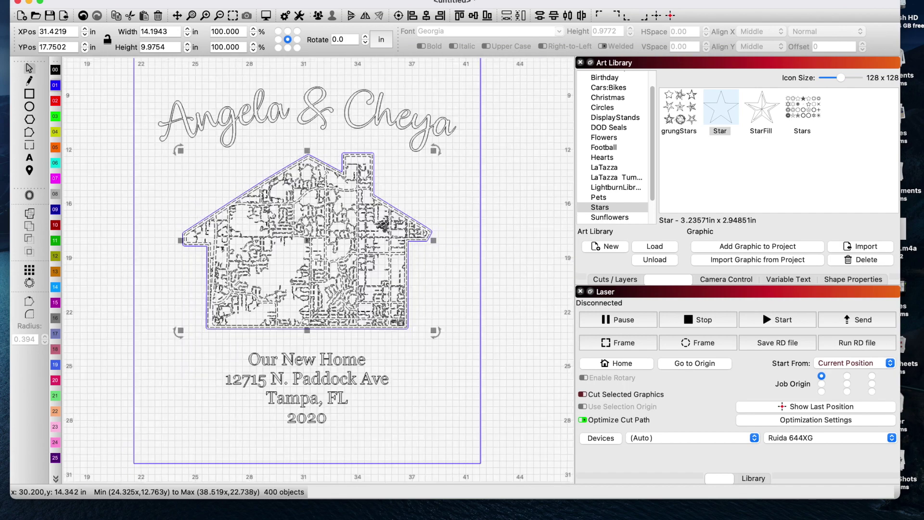
{"action": "scroll", "coordinate": [369, 295], "scroll_direction": "up", "scroll_amount": 1}
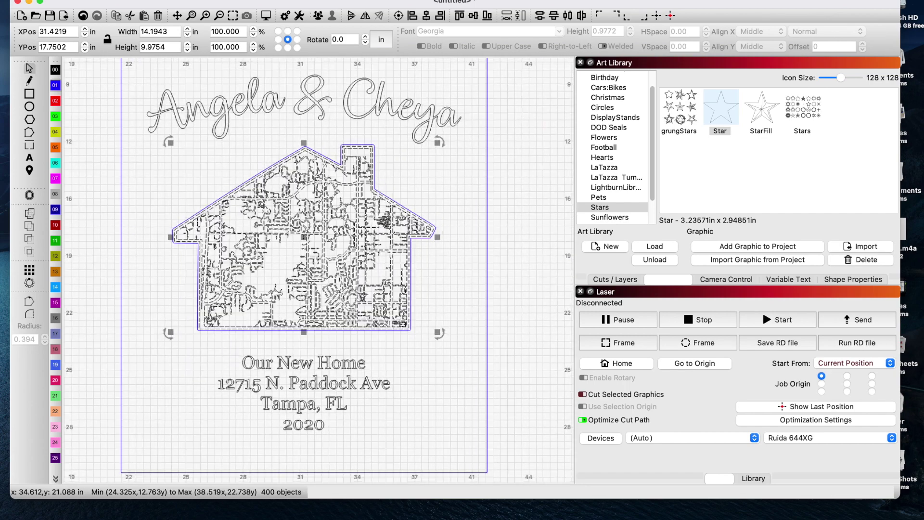
{"action": "scroll", "coordinate": [284, 265], "scroll_direction": "up", "scroll_amount": 2}
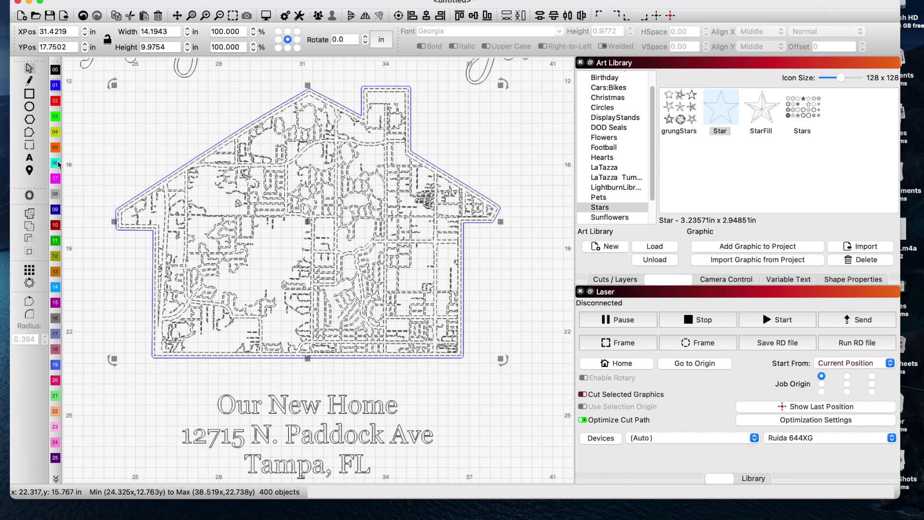
{"action": "left_click", "coordinate": [318, 16]}
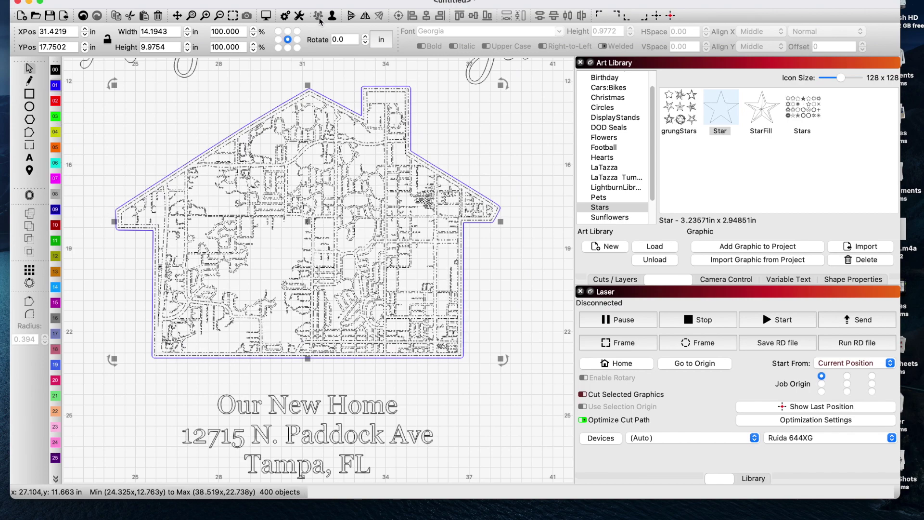
- Turn off output for the 1/4in acrylic cut layer
{"action": "left_click", "coordinate": [619, 280]}
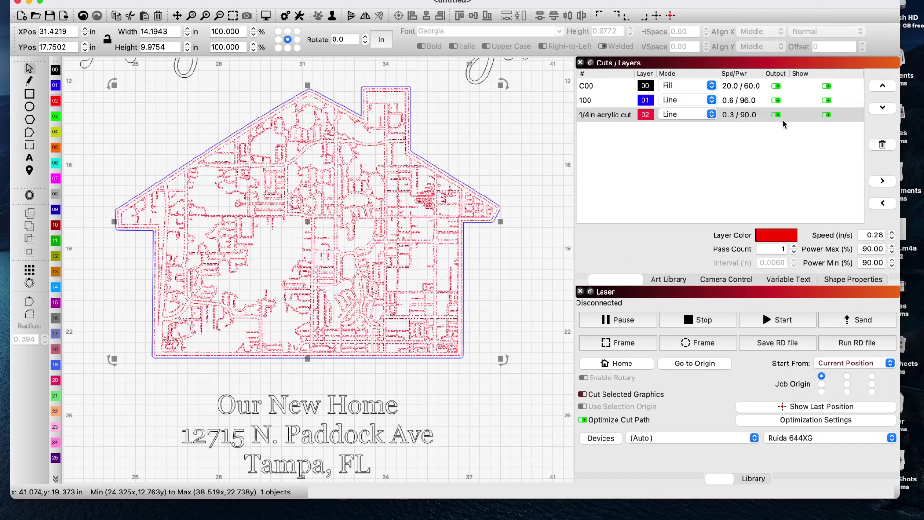
{"action": "left_click", "coordinate": [777, 116]}
{"action": "left_click", "coordinate": [546, 299]}
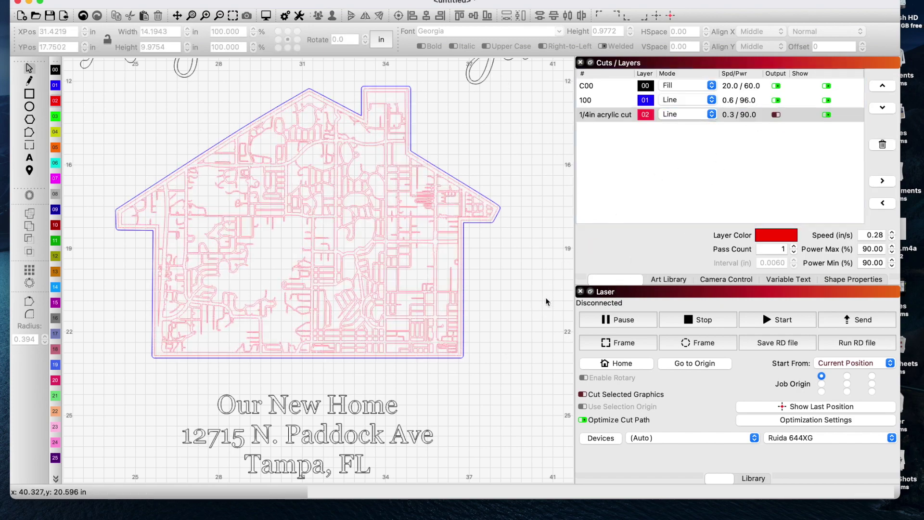
{"action": "scroll", "coordinate": [546, 302], "scroll_direction": "down", "scroll_amount": 5}
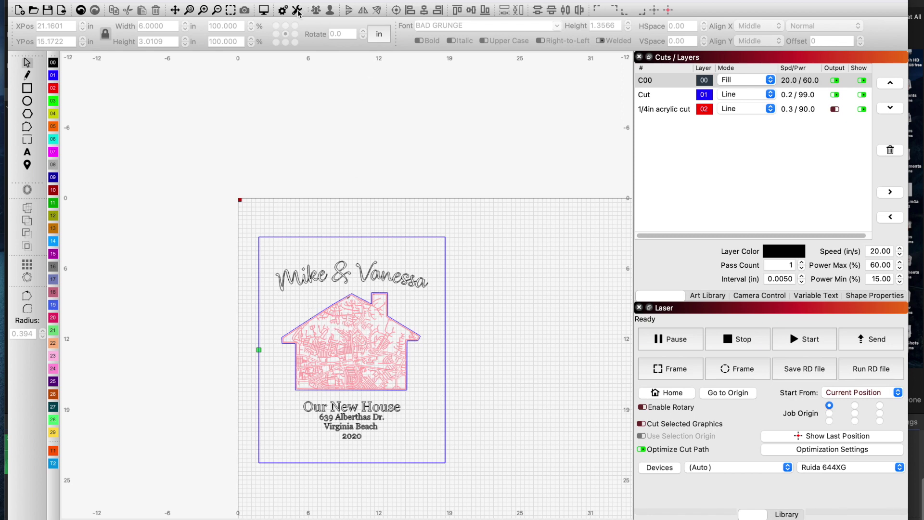
- Review the laser job preview, estimated at 18:07 total, then close it
{"action": "left_click", "coordinate": [266, 12]}
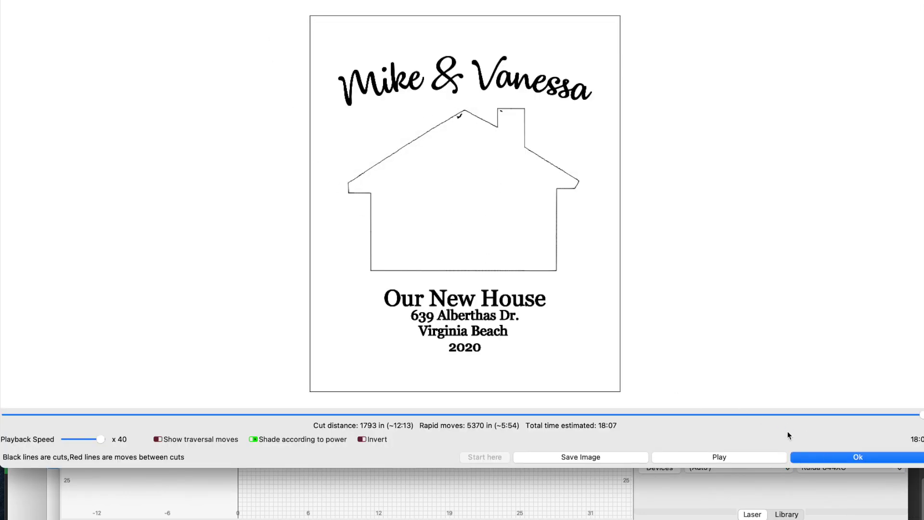
{"action": "left_click", "coordinate": [821, 457]}
{"action": "scroll", "coordinate": [352, 321], "scroll_direction": "up", "scroll_amount": 5}
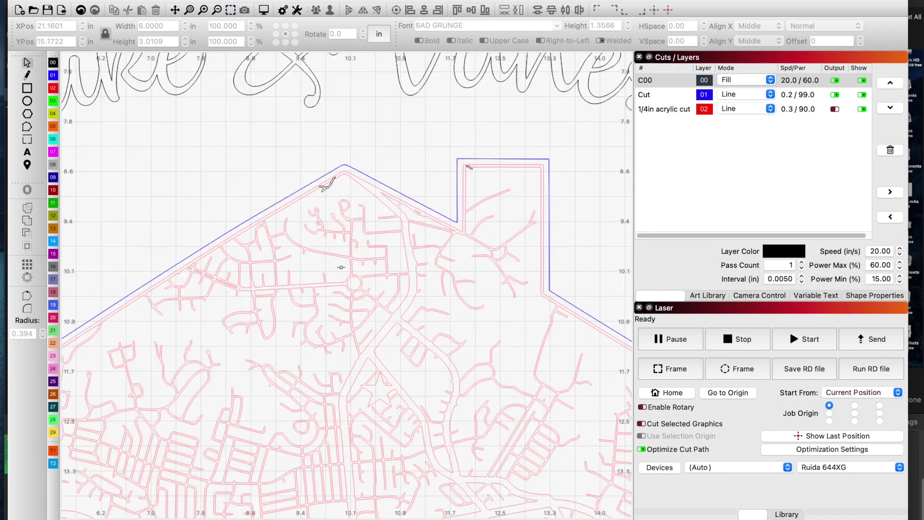
- Drag the bird graphic from the roof peak into the chimney and preview the job (18:04)
{"action": "scroll", "coordinate": [341, 267], "scroll_direction": "up", "scroll_amount": 1}
{"action": "left_click", "coordinate": [326, 177]}
{"action": "left_click_drag", "start_coordinate": [326, 177], "coordinate": [486, 164]}
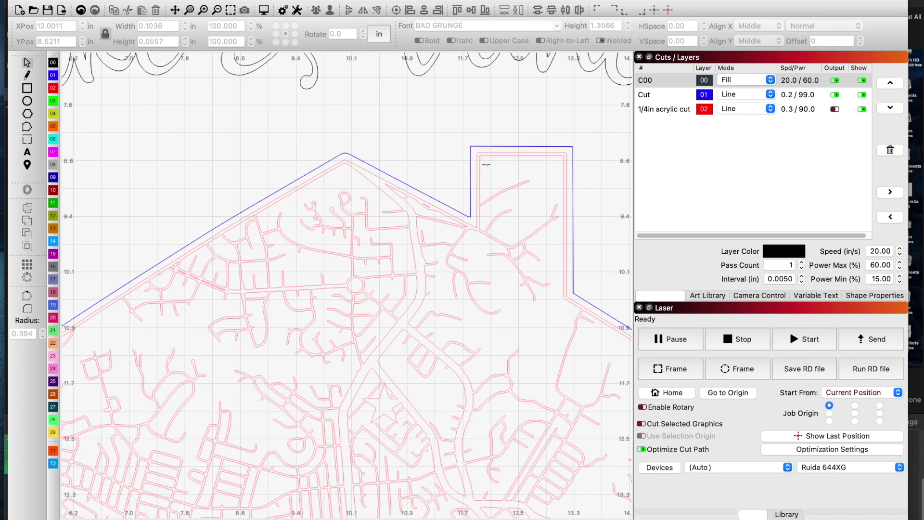
{"action": "scroll", "coordinate": [435, 188], "scroll_direction": "down", "scroll_amount": 2}
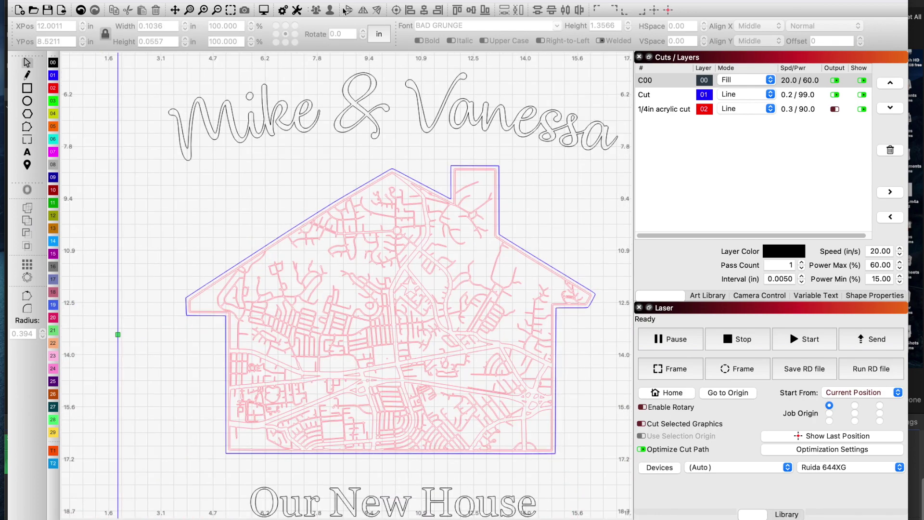
{"action": "left_click", "coordinate": [262, 12]}
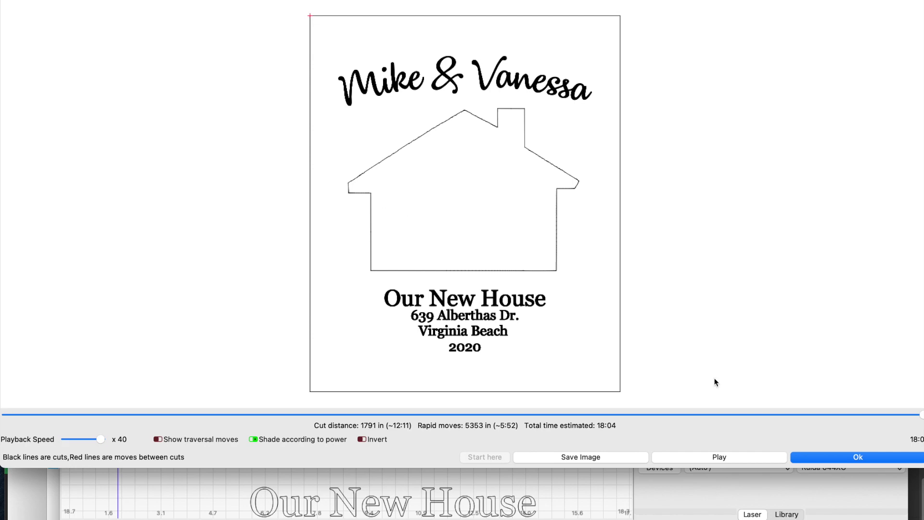
- Close the preview and assign the entire design to the 1/4in acrylic cut layer 02
{"action": "left_click", "coordinate": [897, 460]}
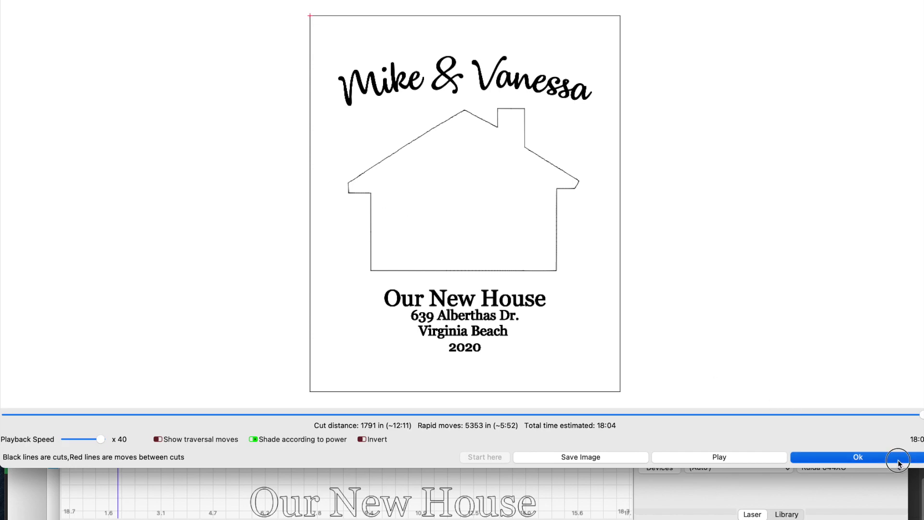
{"action": "scroll", "coordinate": [568, 416], "scroll_direction": "down", "scroll_amount": 2}
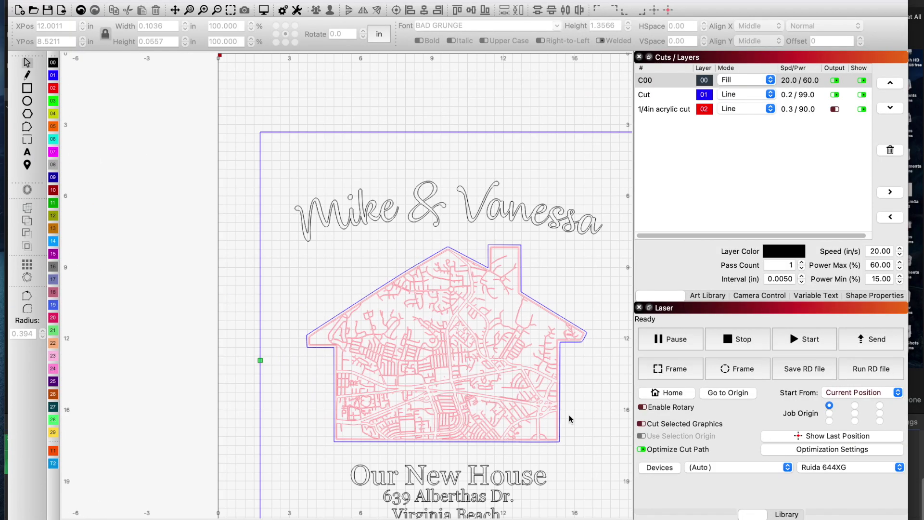
{"action": "left_click", "coordinate": [470, 363]}
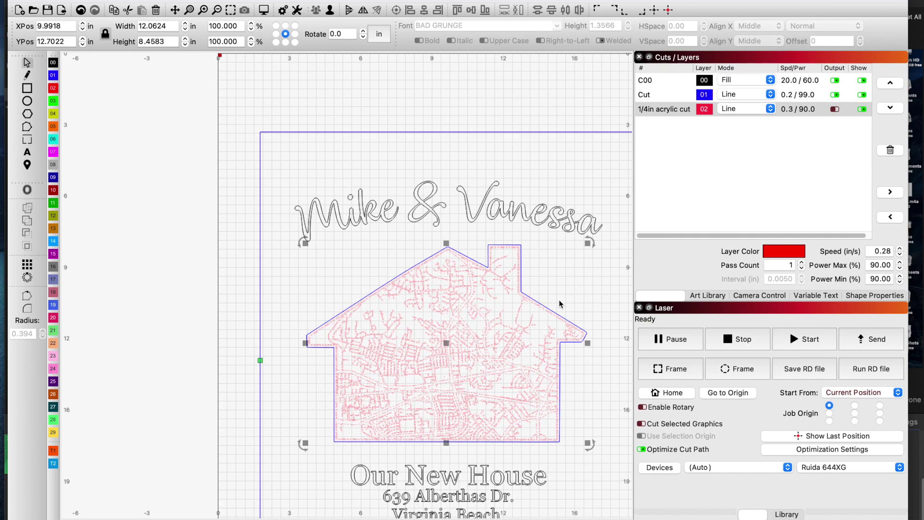
{"action": "scroll", "coordinate": [560, 301], "scroll_direction": "down", "scroll_amount": 1}
{"action": "scroll", "coordinate": [559, 302], "scroll_direction": "down", "scroll_amount": 1}
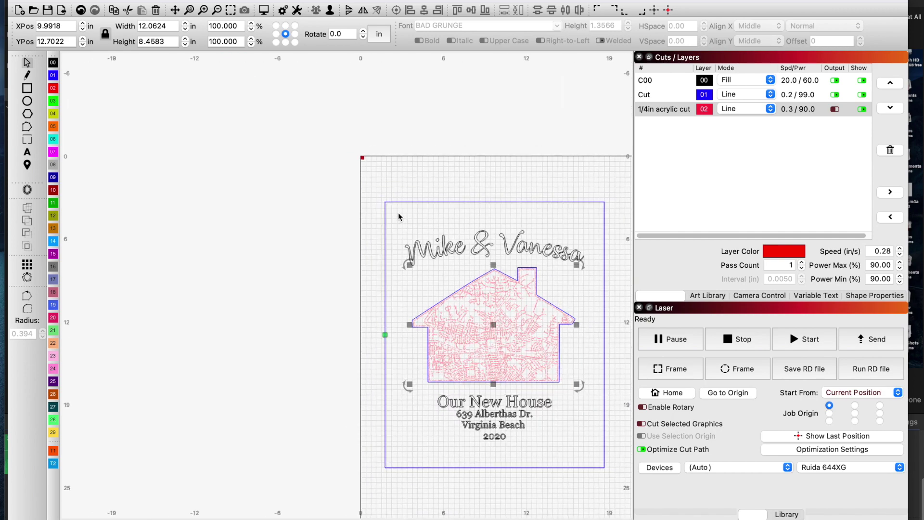
{"action": "left_click_drag", "start_coordinate": [397, 212], "coordinate": [597, 465]}
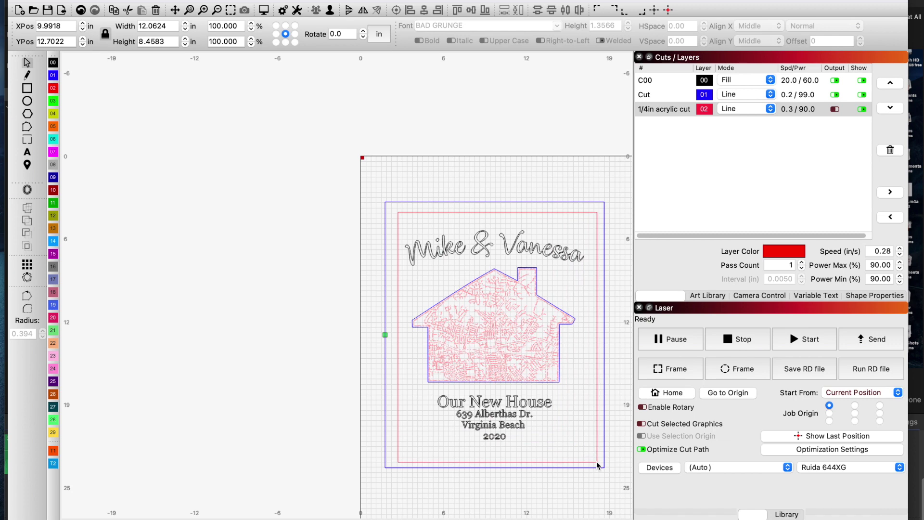
{"action": "left_click", "coordinate": [53, 87]}
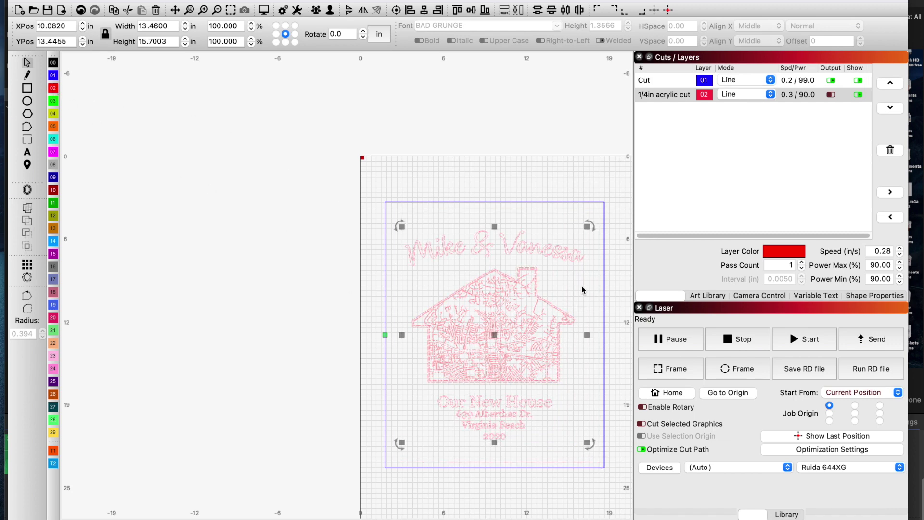
- Move the house street map onto the black C00 Fill layer (20.0 / 60.0)
{"action": "scroll", "coordinate": [583, 287], "scroll_direction": "up", "scroll_amount": 2}
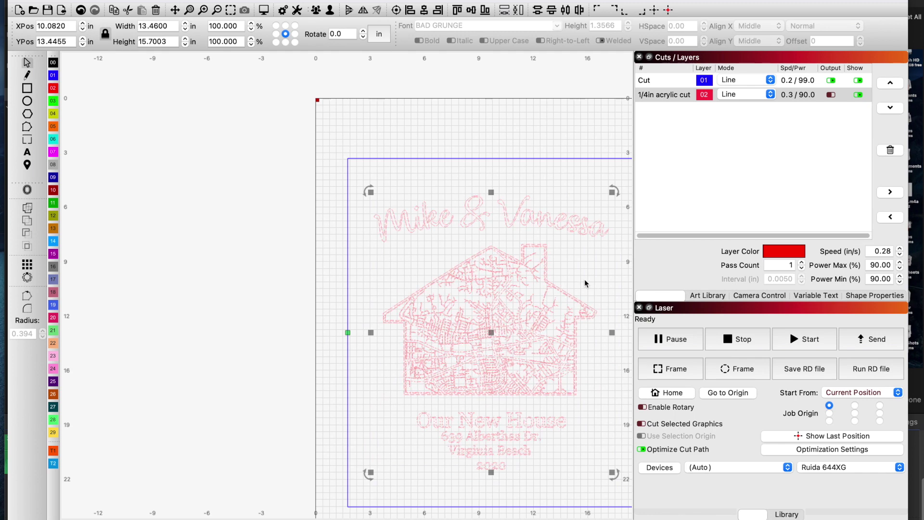
{"action": "left_click", "coordinate": [623, 331]}
{"action": "left_click", "coordinate": [539, 370]}
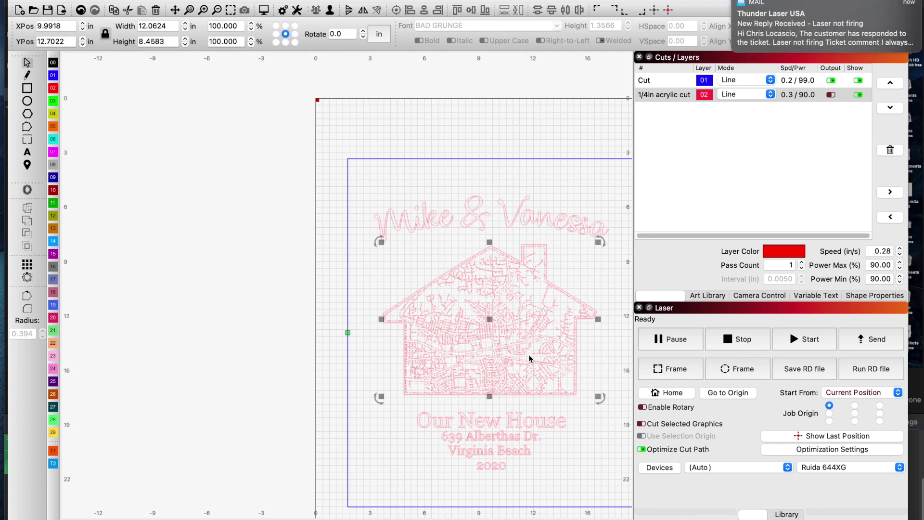
{"action": "scroll", "coordinate": [529, 357], "scroll_direction": "up", "scroll_amount": 2}
{"action": "left_click", "coordinate": [53, 62]}
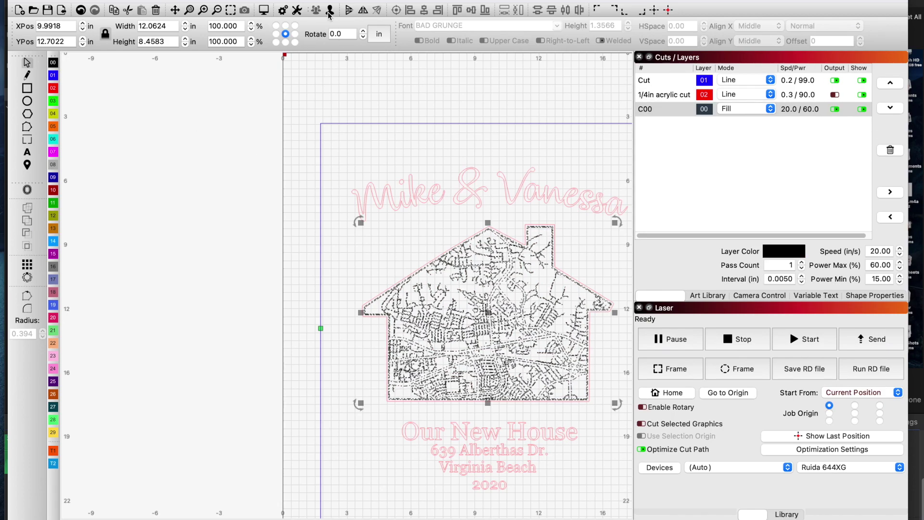
- Check the 22:59 map engraving preview, then move the house outline to the blue Cut layer 01
{"action": "left_click", "coordinate": [267, 12]}
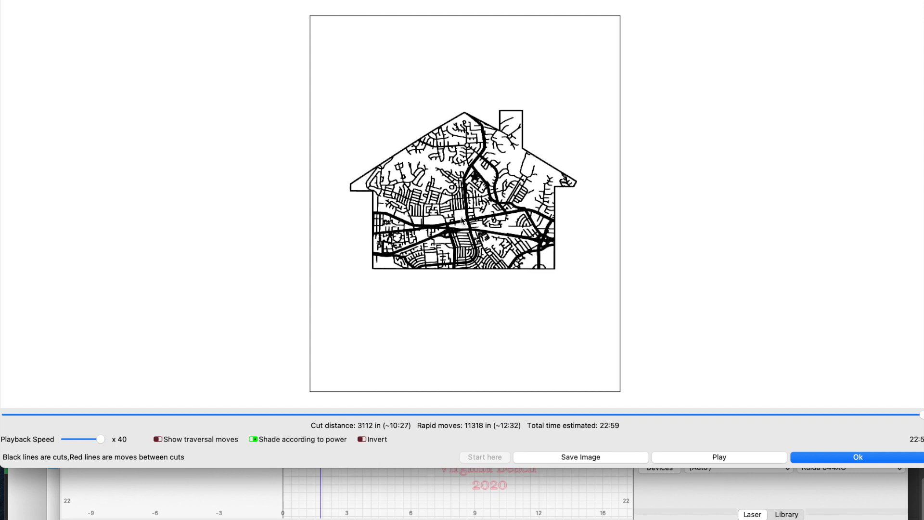
{"action": "left_click", "coordinate": [846, 457]}
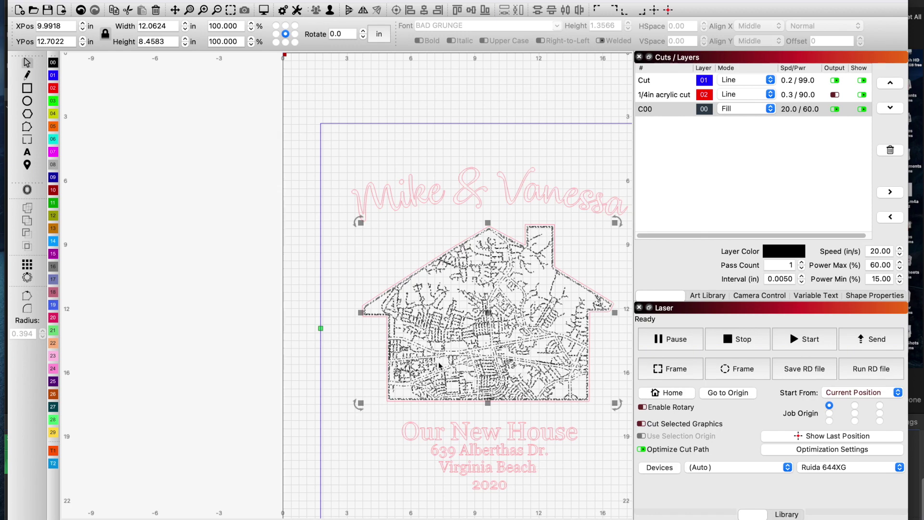
{"action": "left_click", "coordinate": [372, 297]}
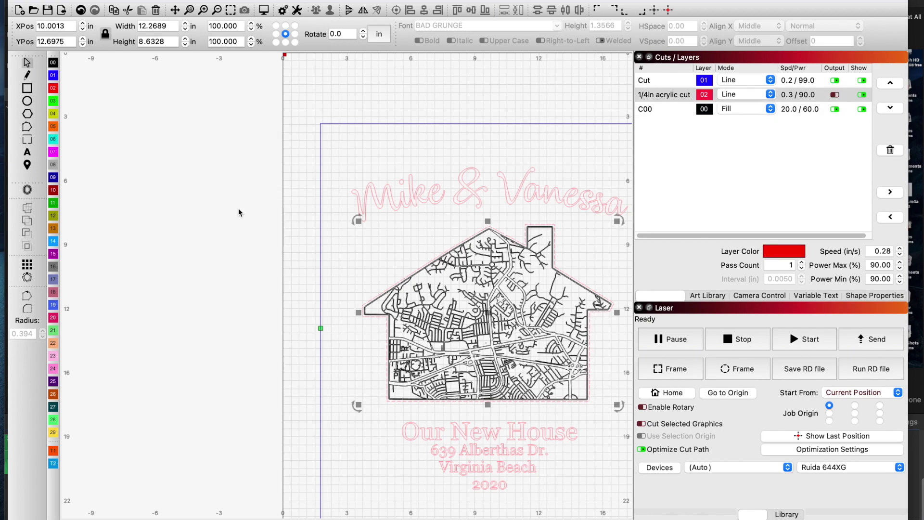
{"action": "left_click", "coordinate": [53, 76]}
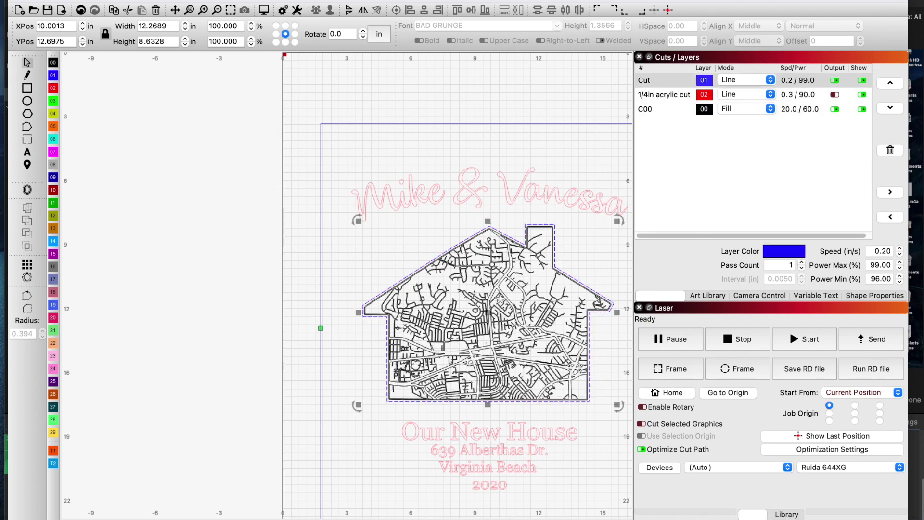